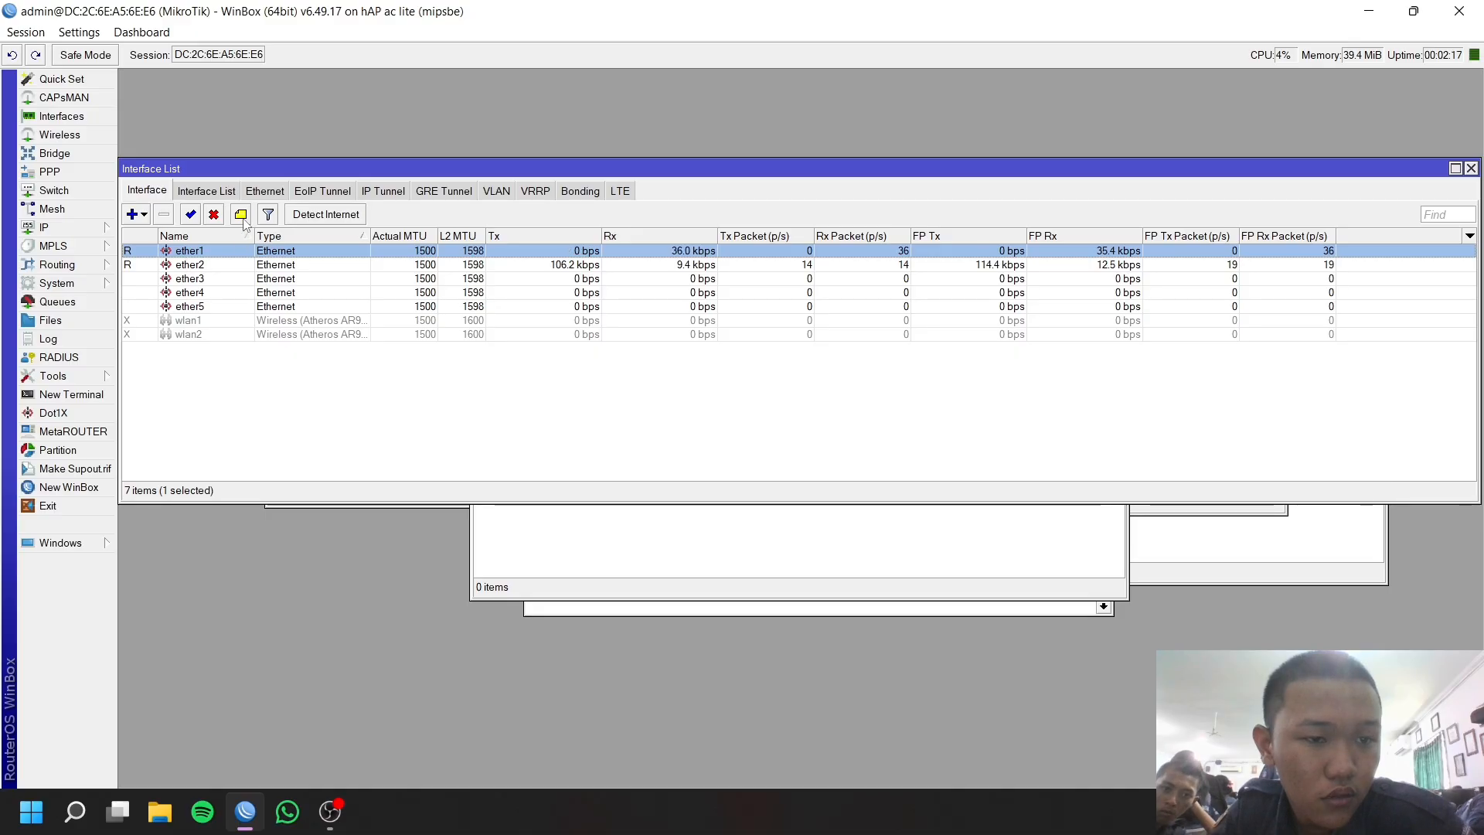
# Comment ether1 as INTERNET and ether2 as LAN in the interface list.
pyautogui.click(240, 214)
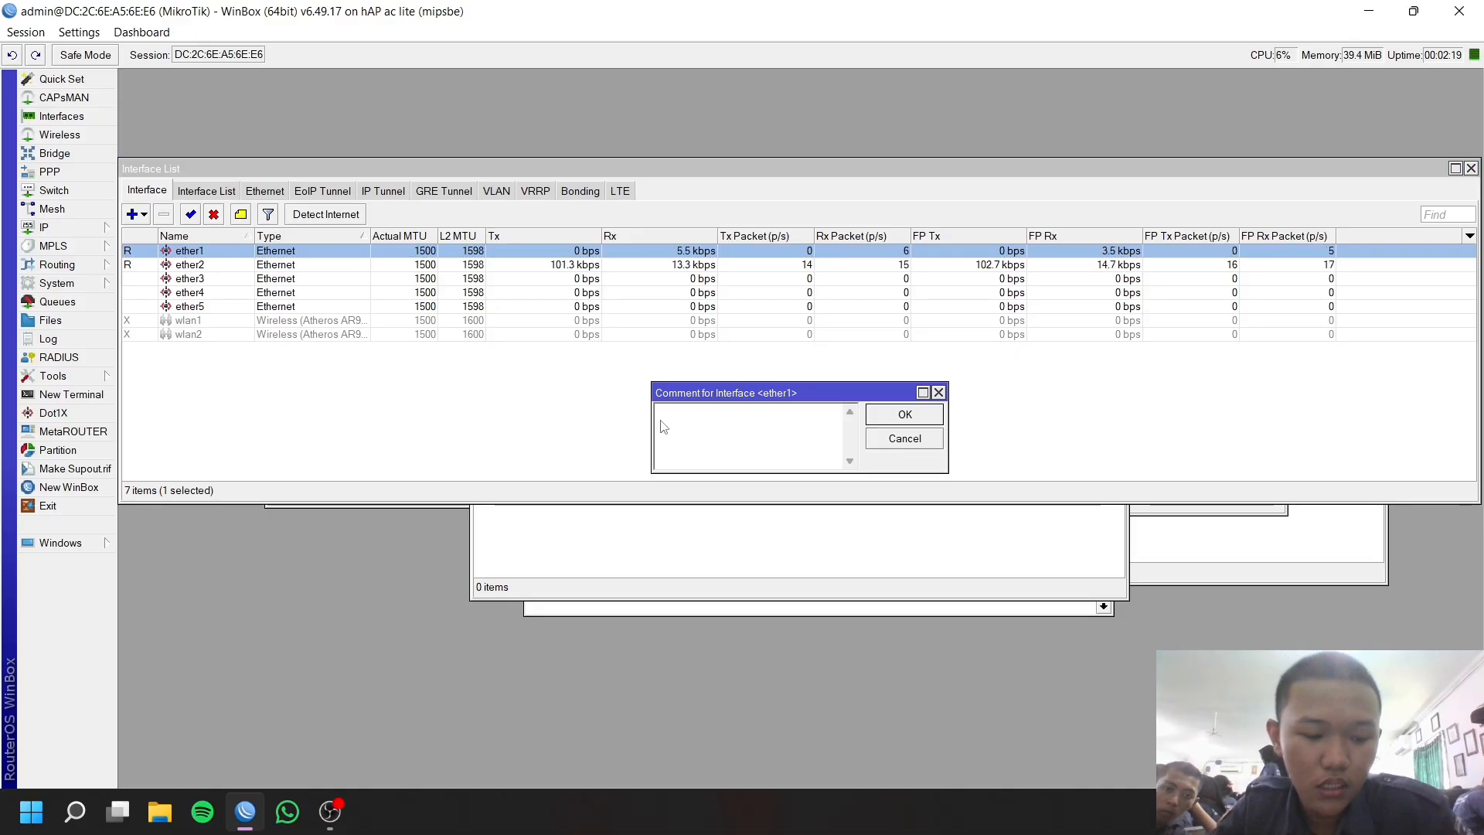
pyautogui.write('INTERNET')
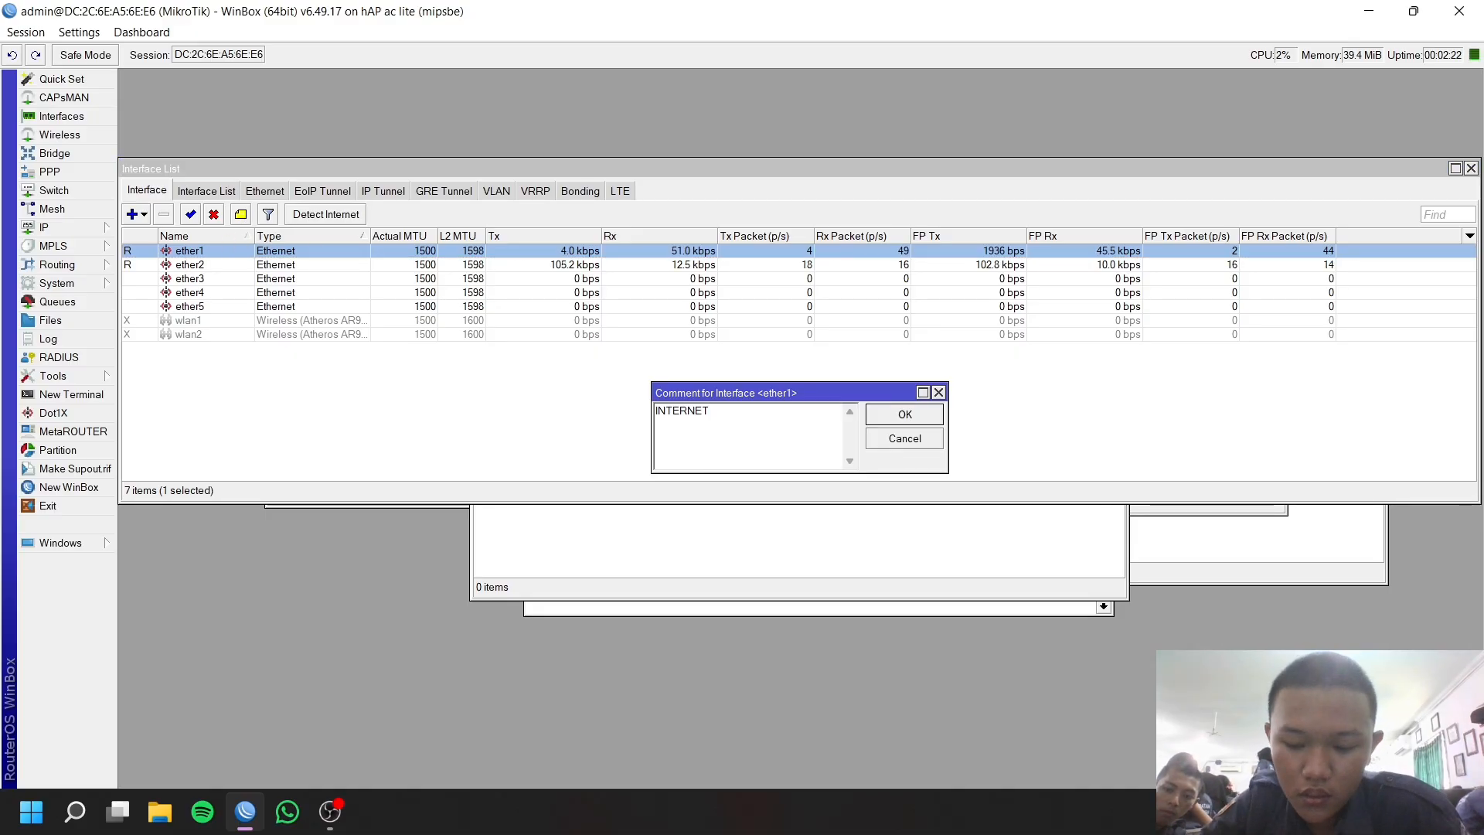
pyautogui.press('Return')
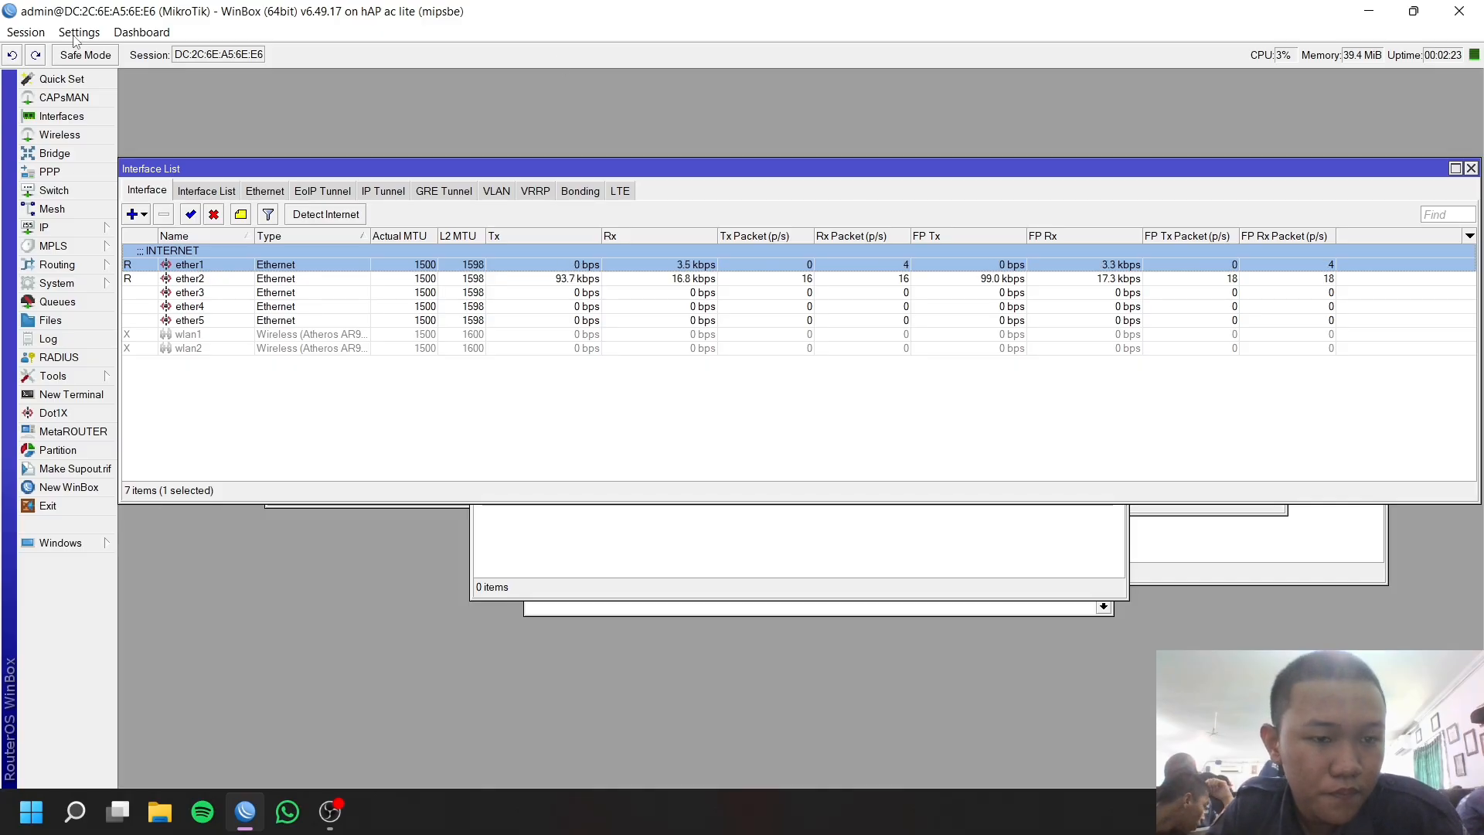
pyautogui.click(191, 279)
pyautogui.click(240, 215)
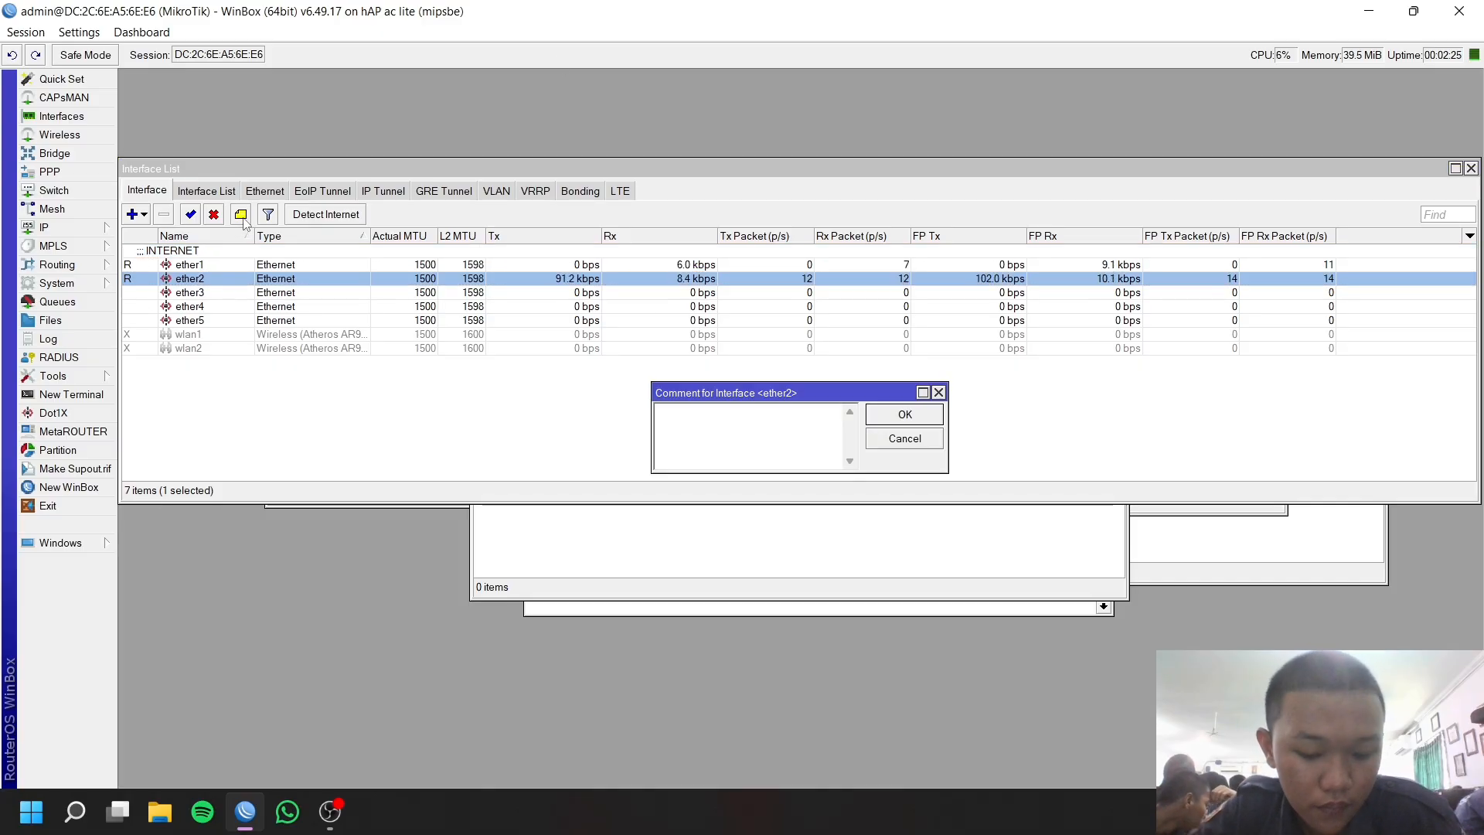
pyautogui.write('LAN')
pyautogui.press('Return')
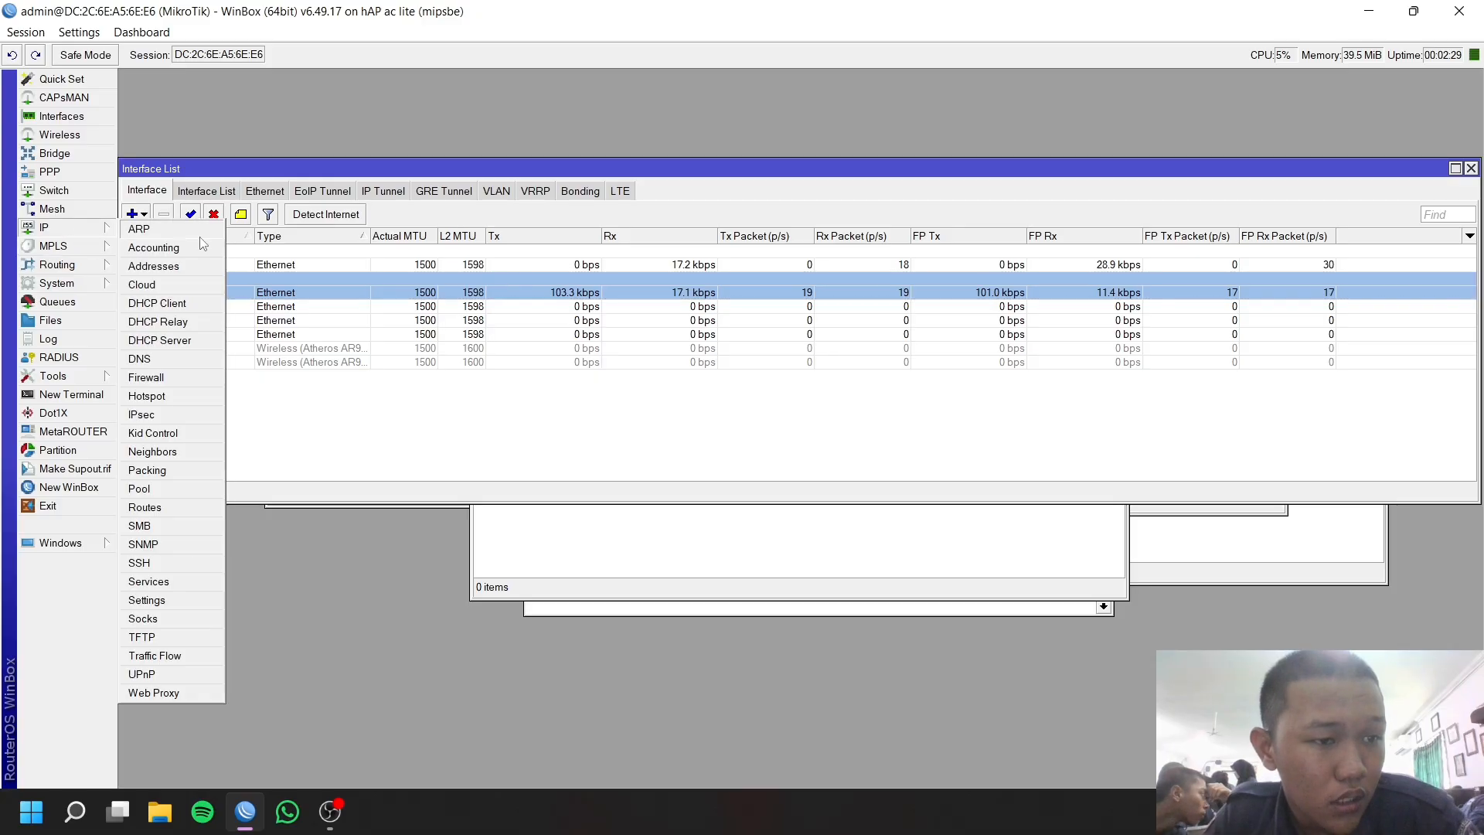
# Add a DHCP client on interface ether1.
pyautogui.click(46, 227)
pyautogui.click(190, 298)
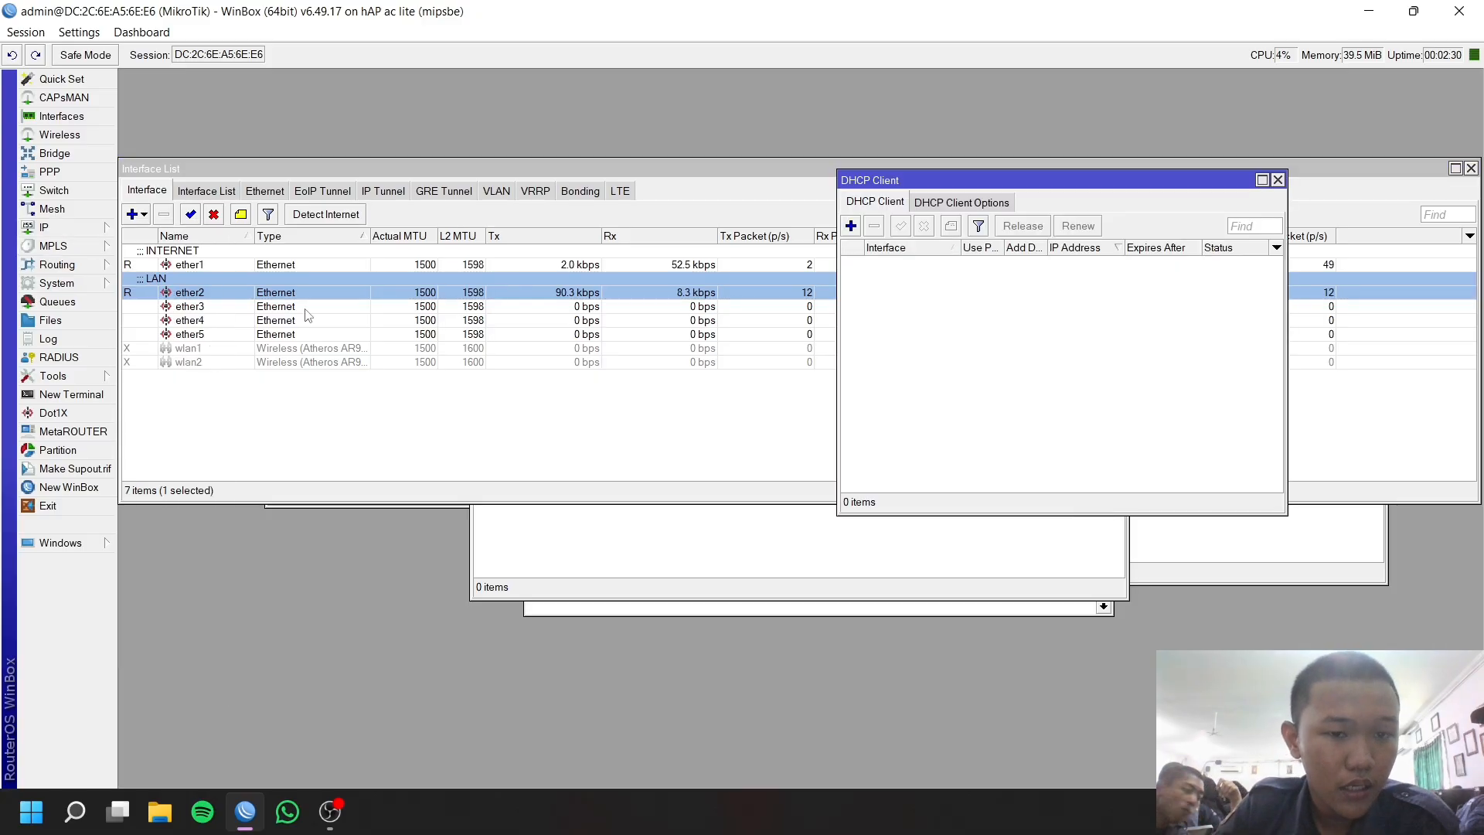
pyautogui.click(850, 225)
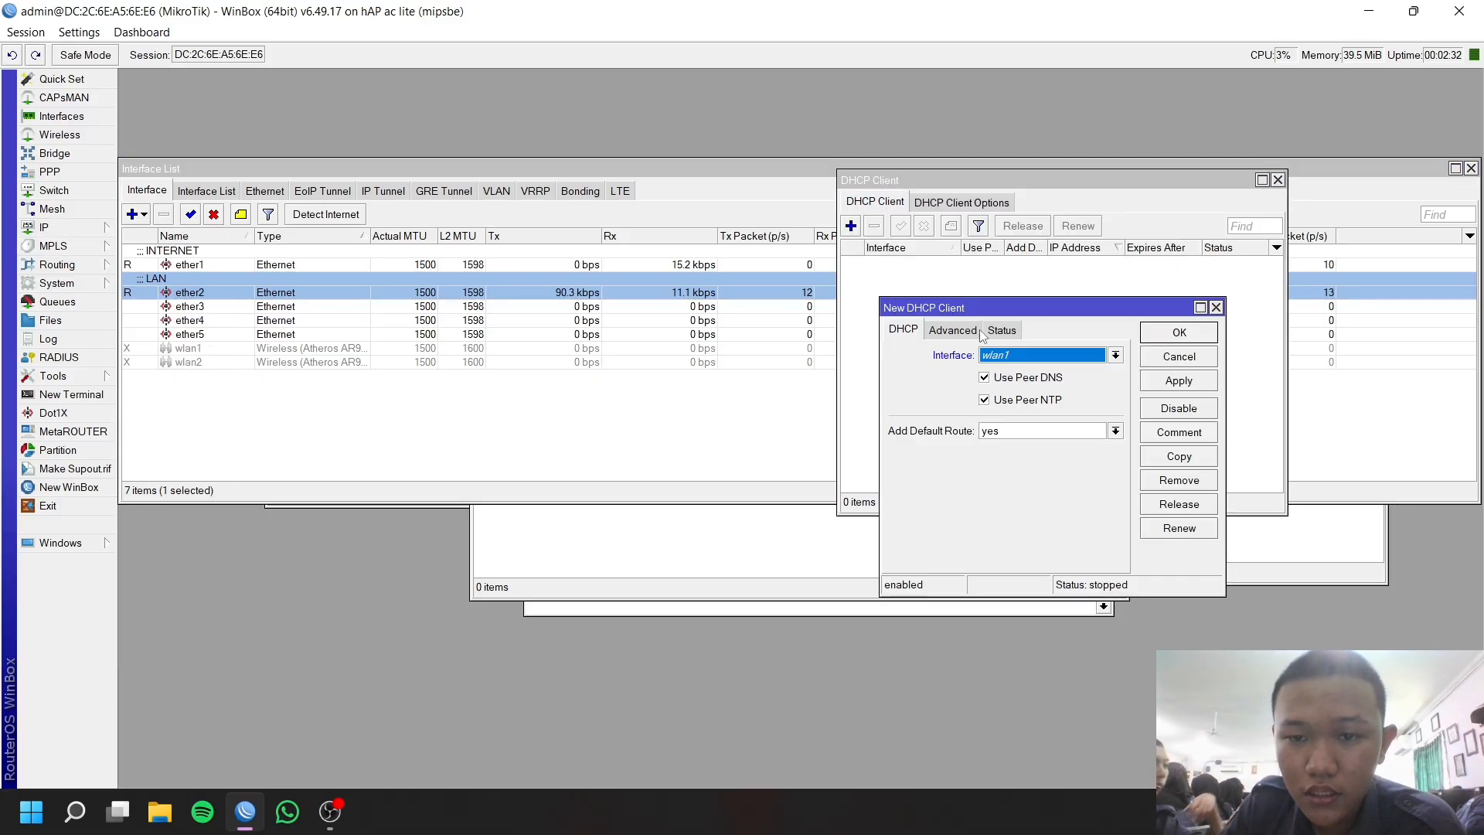
pyautogui.click(1032, 360)
pyautogui.click(1025, 379)
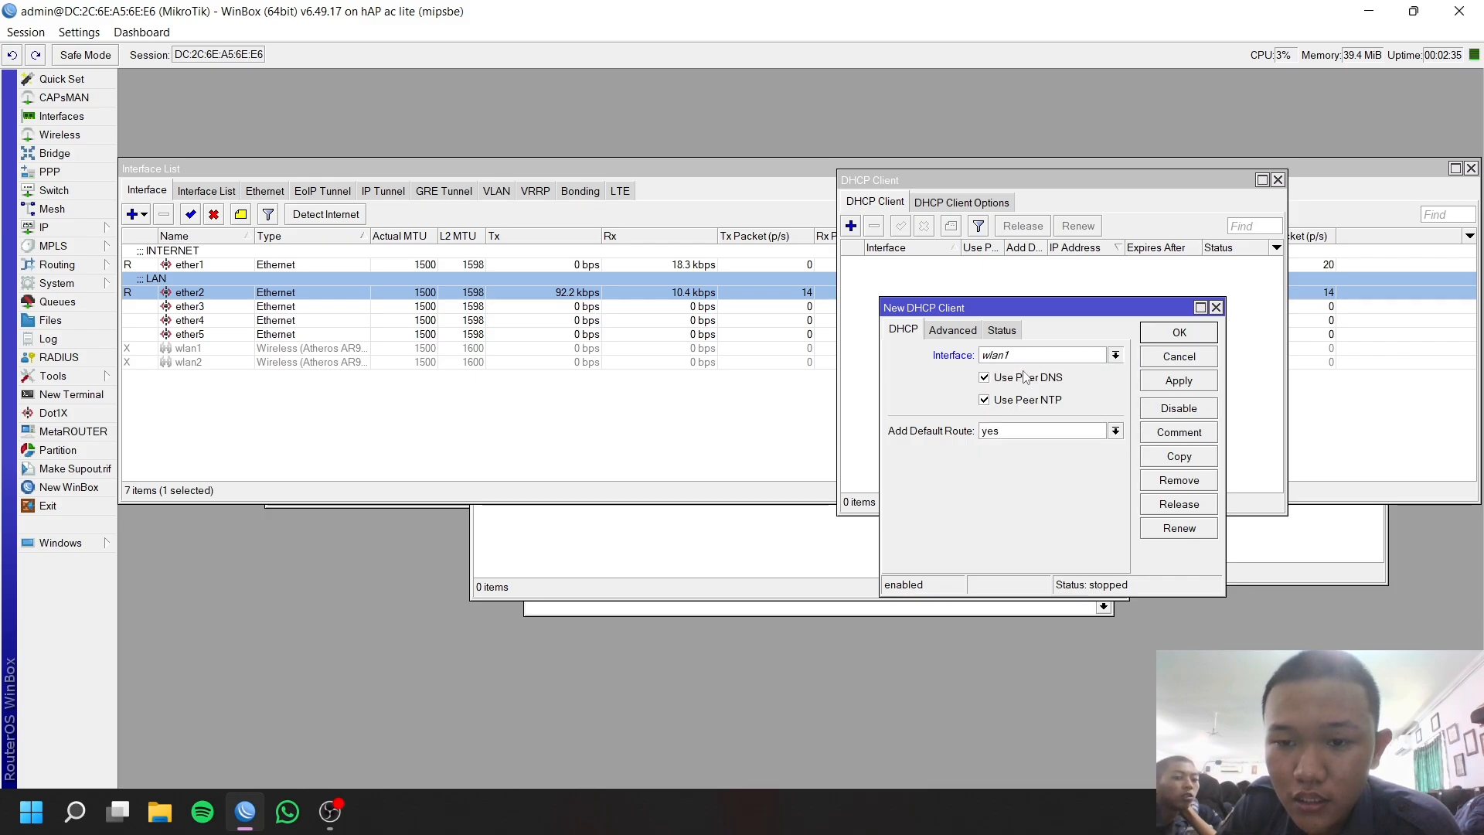
pyautogui.click(1178, 380)
pyautogui.click(1178, 332)
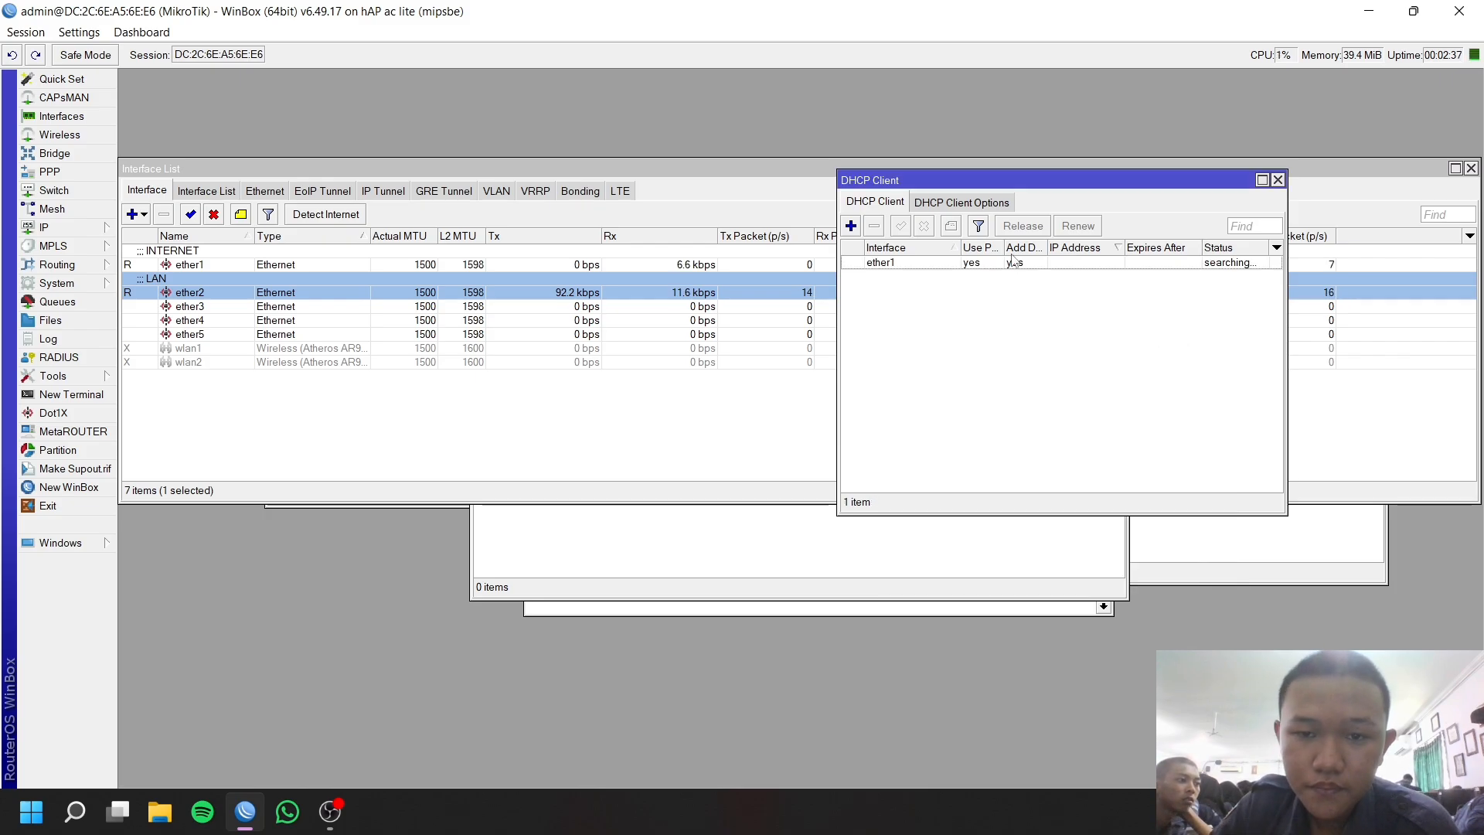
# Set the router's DNS server to 8.8.8.8.
pyautogui.click(85, 227)
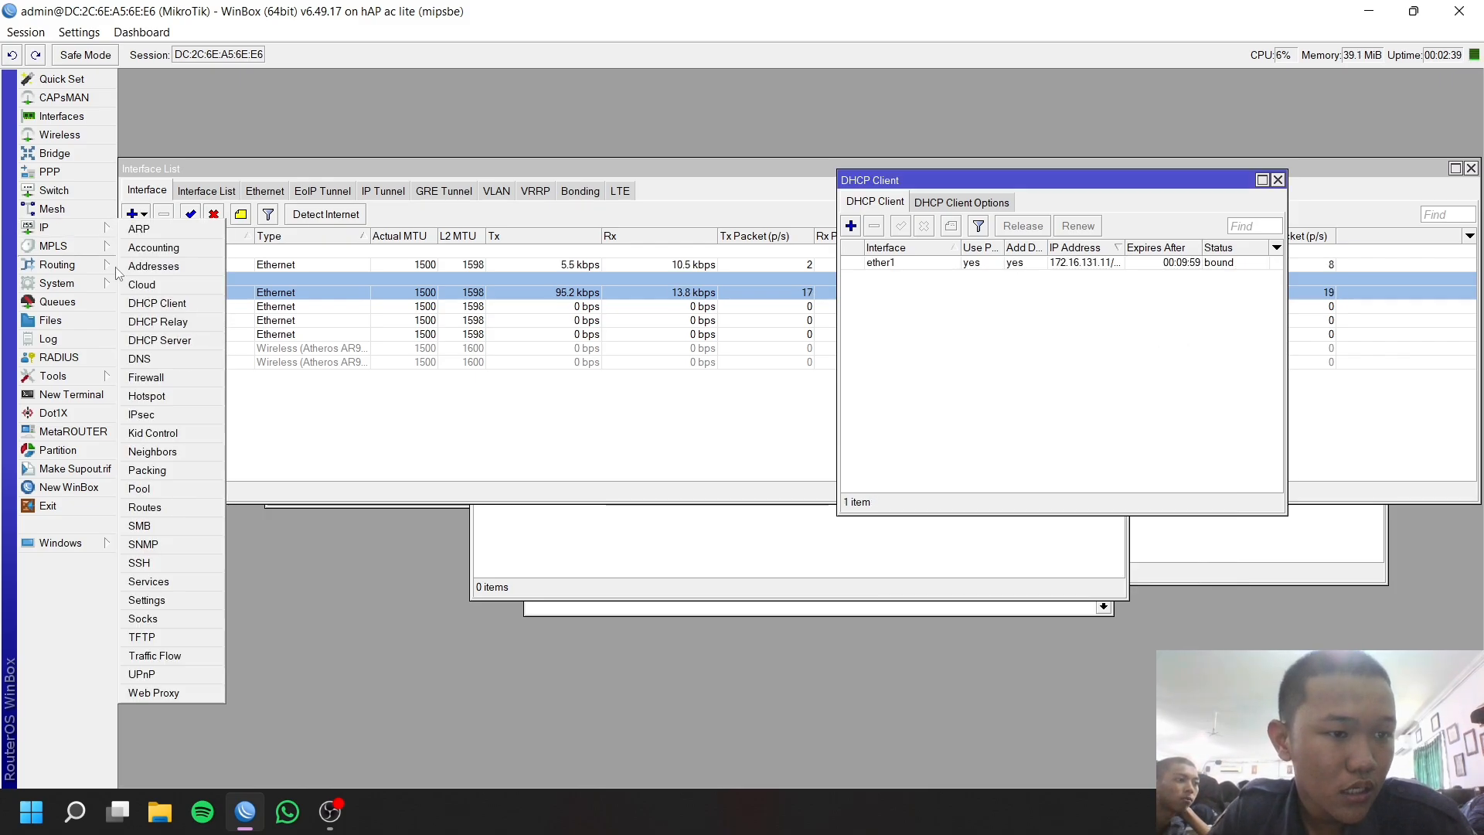
pyautogui.click(139, 359)
pyautogui.doubleClick(771, 276)
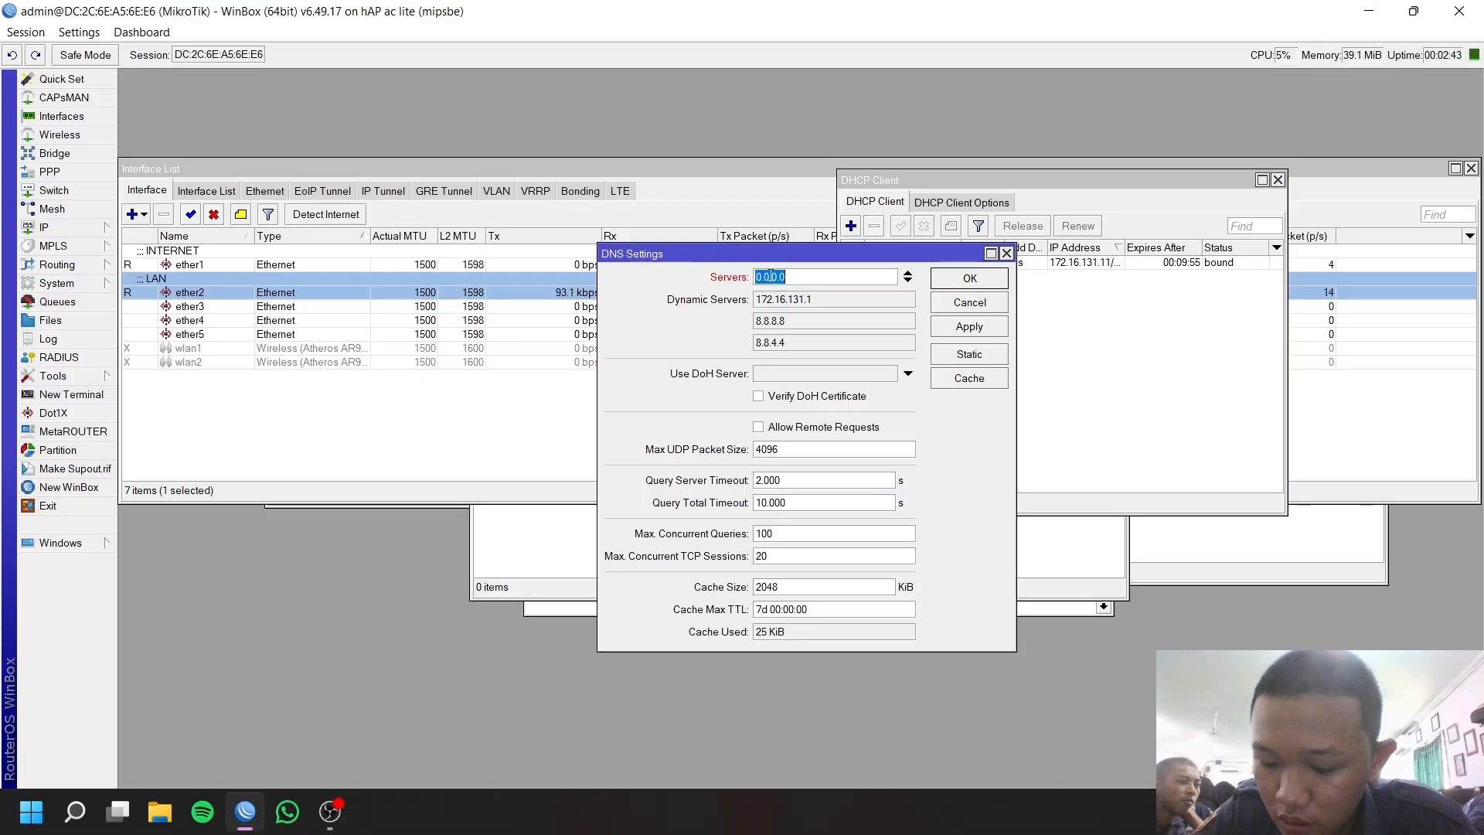
pyautogui.write('8.8.8.8')
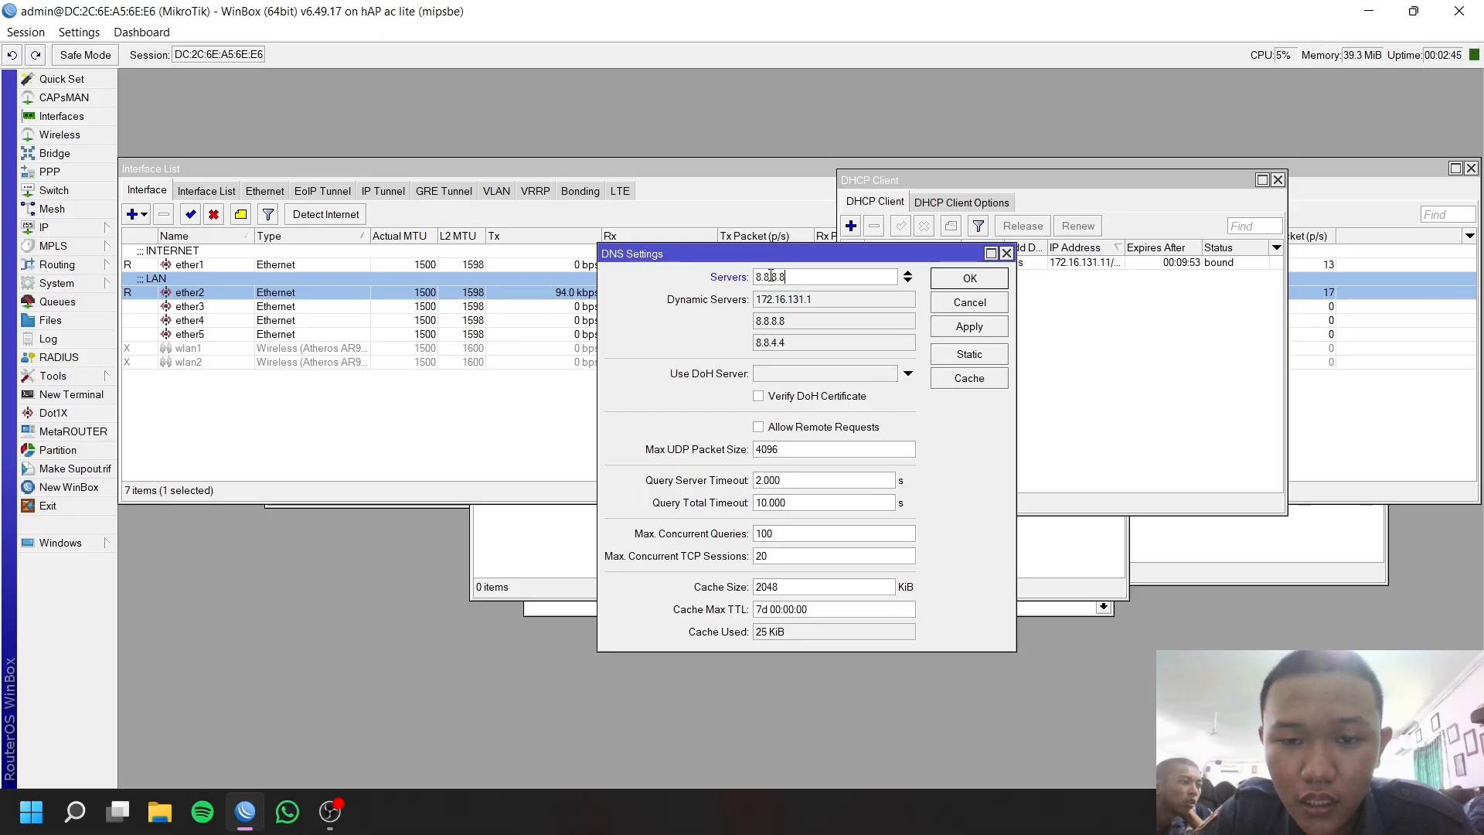
pyautogui.click(969, 326)
pyautogui.click(969, 280)
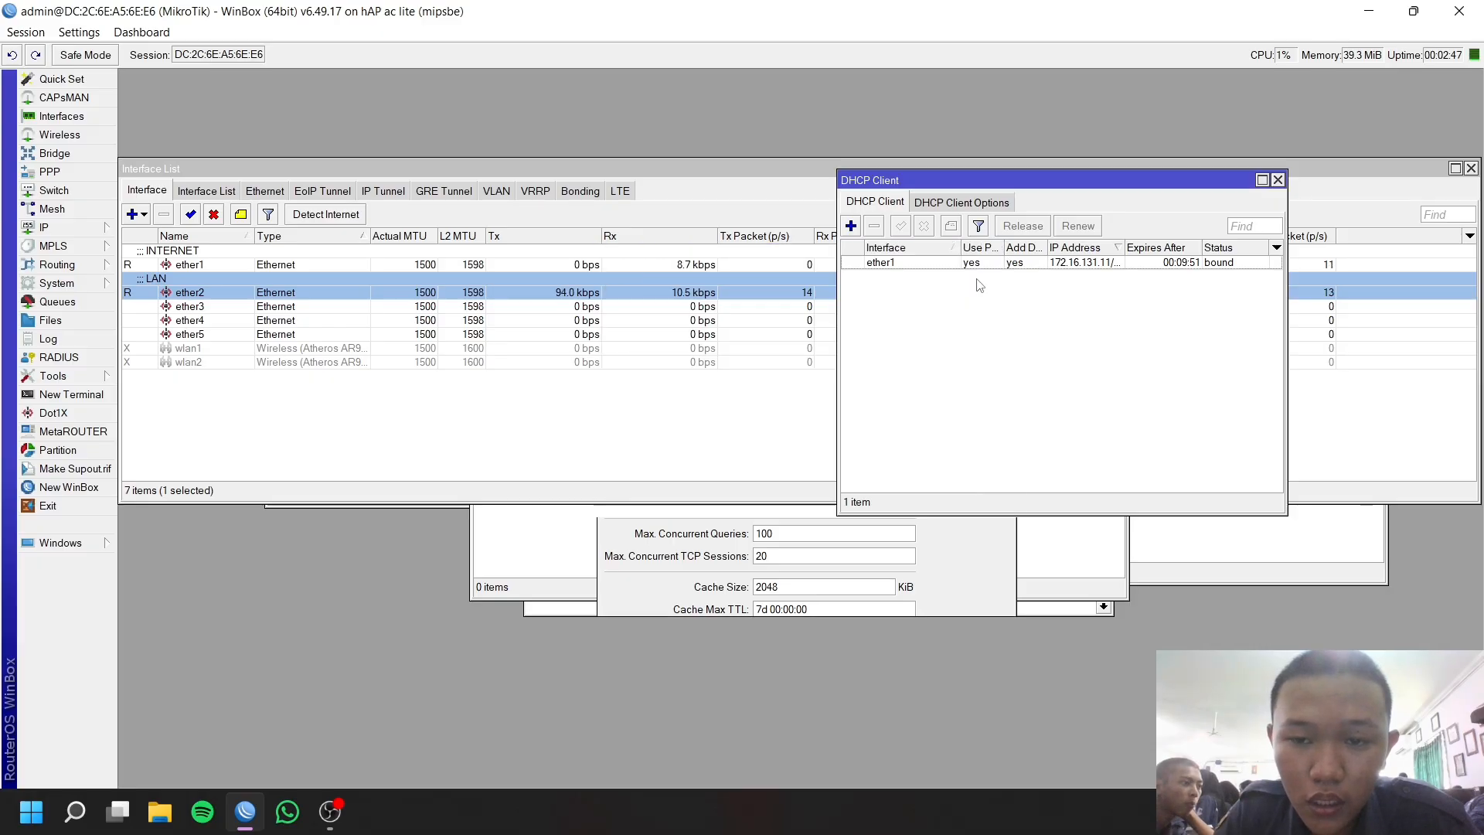
pyautogui.click(88, 228)
# Add a new srcnat firewall NAT rule with out-interface ether1.
pyautogui.click(176, 387)
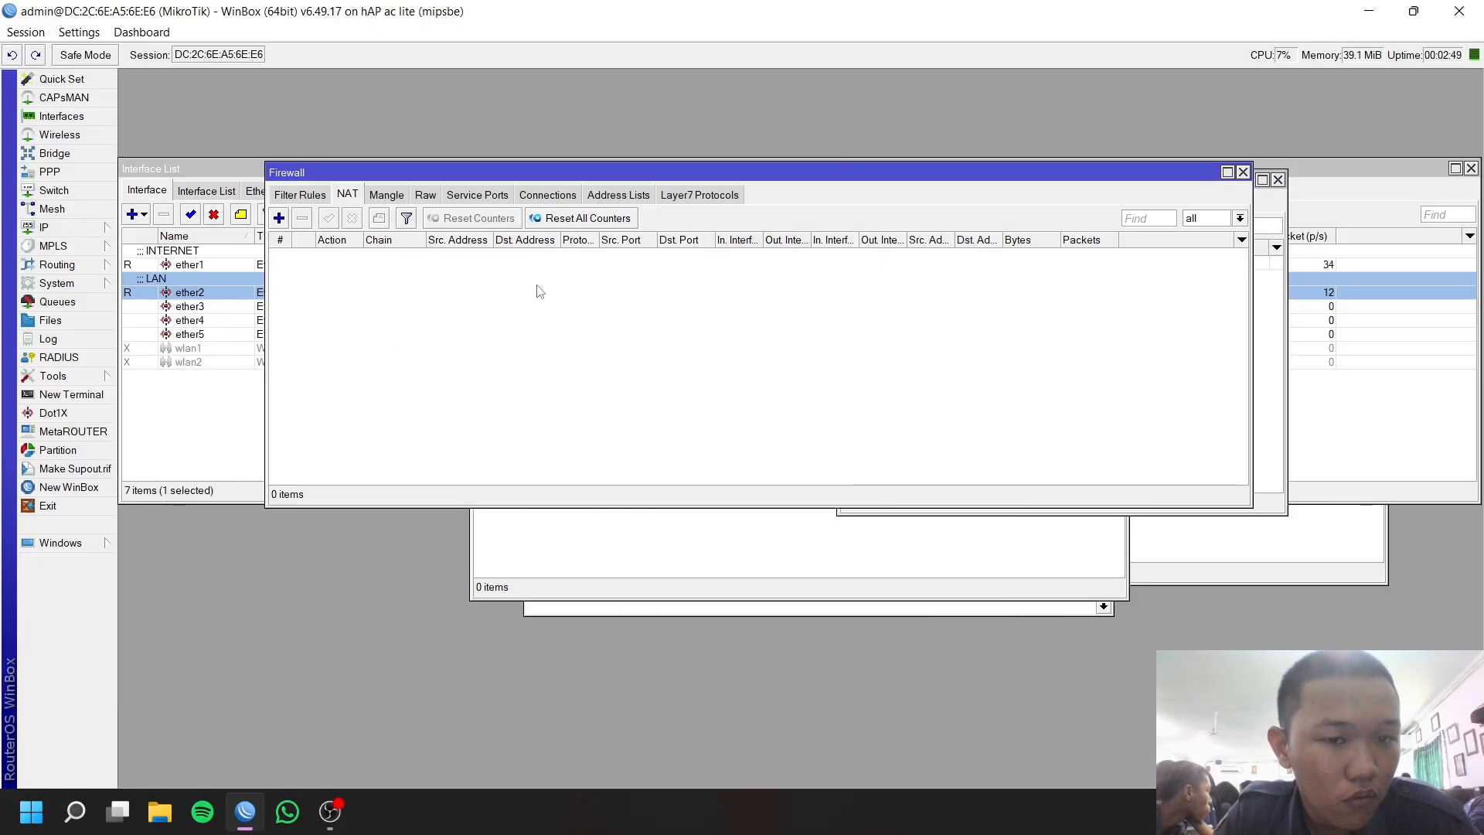
pyautogui.click(352, 195)
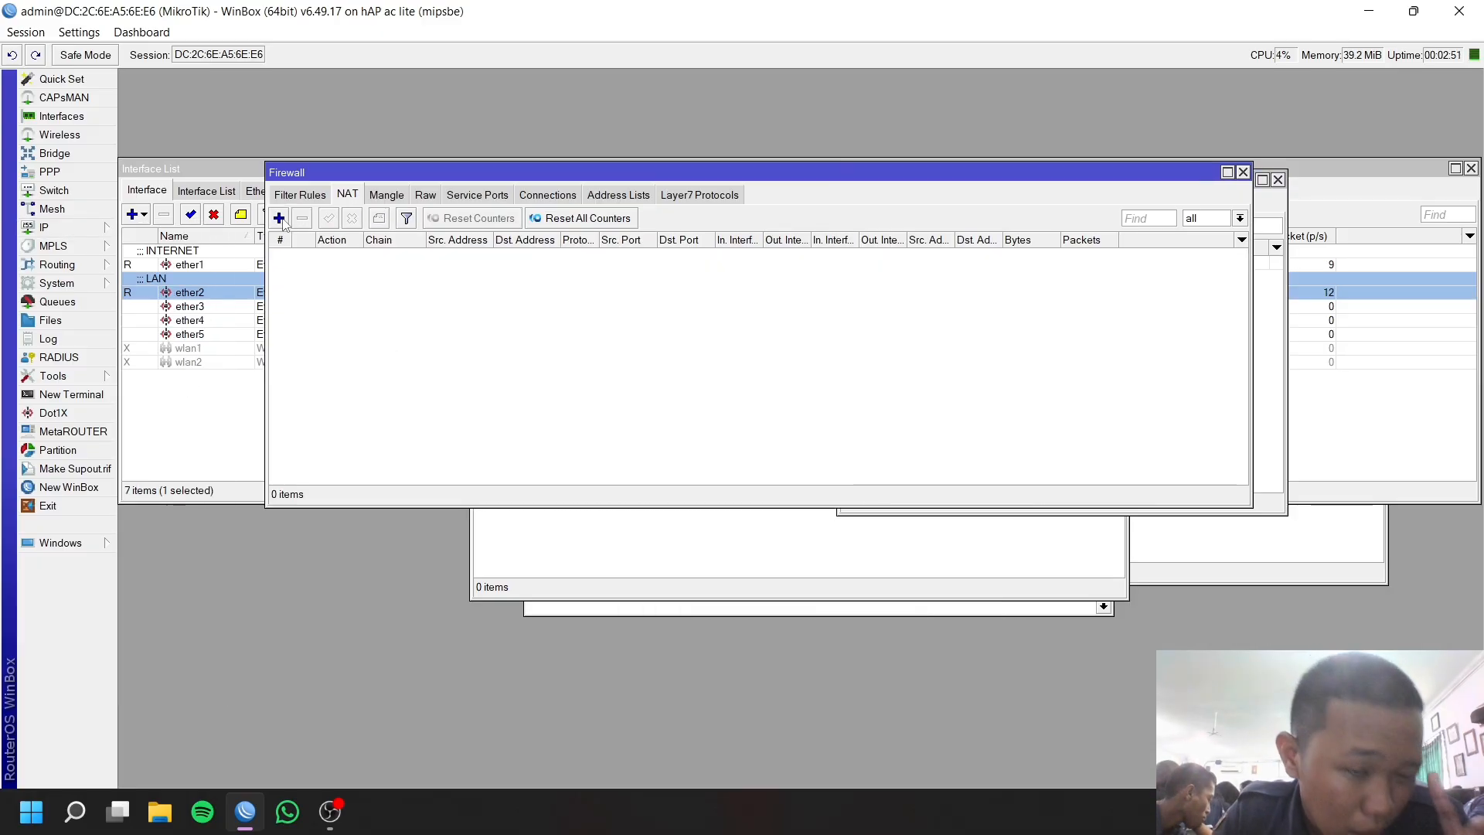
pyautogui.click(281, 219)
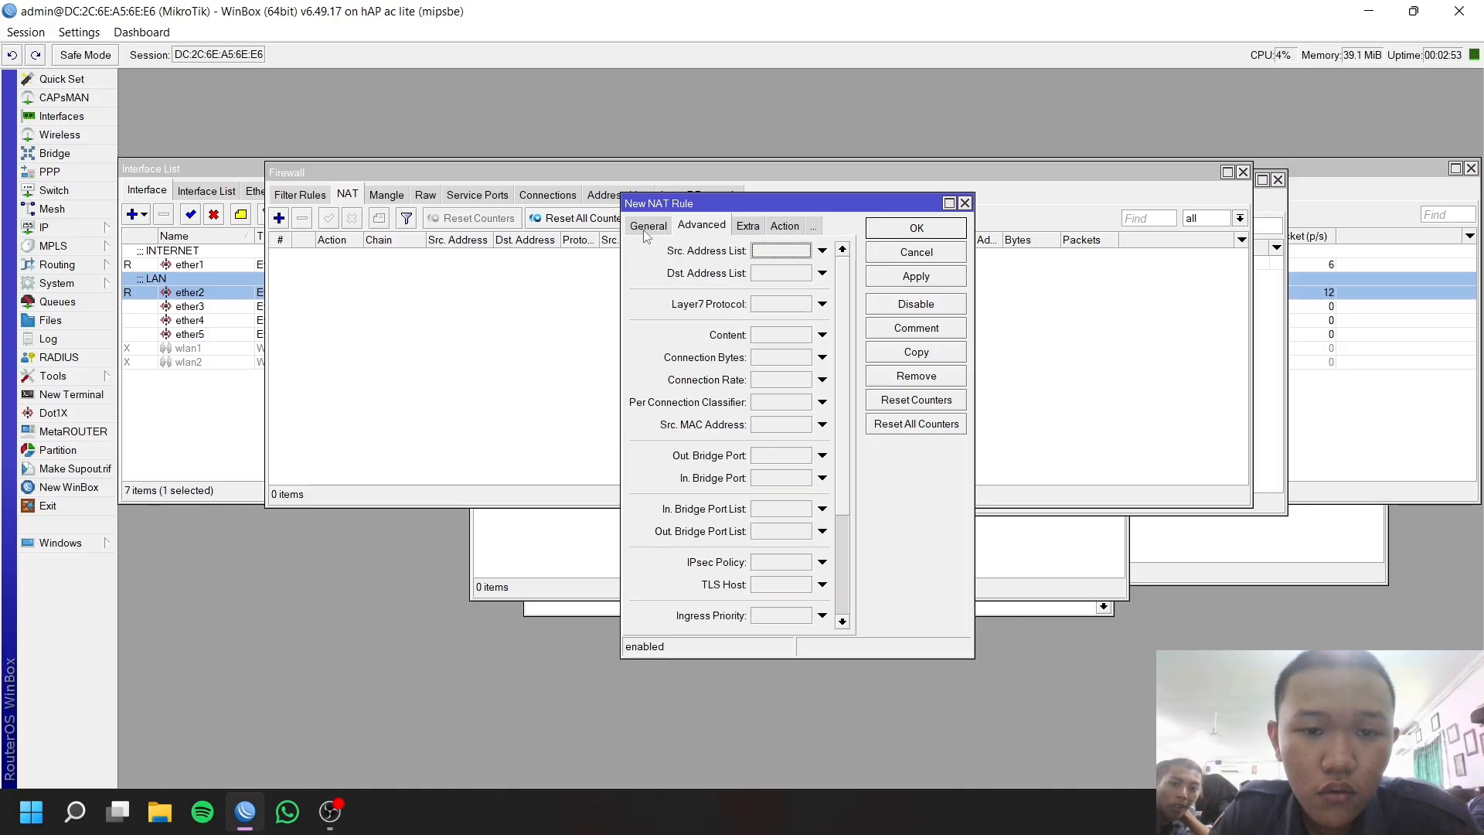
pyautogui.click(647, 225)
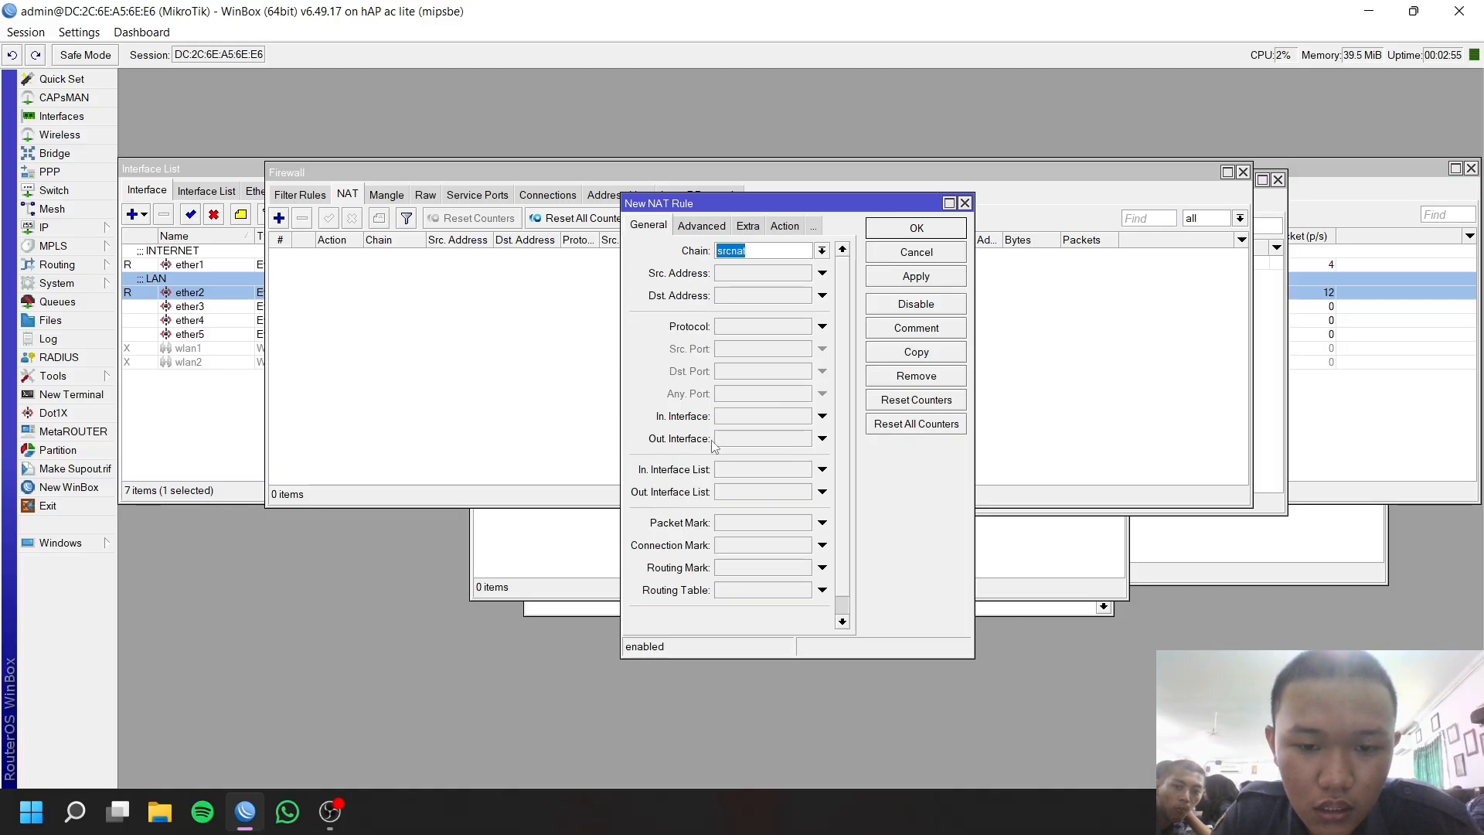
pyautogui.click(756, 442)
pyautogui.click(771, 442)
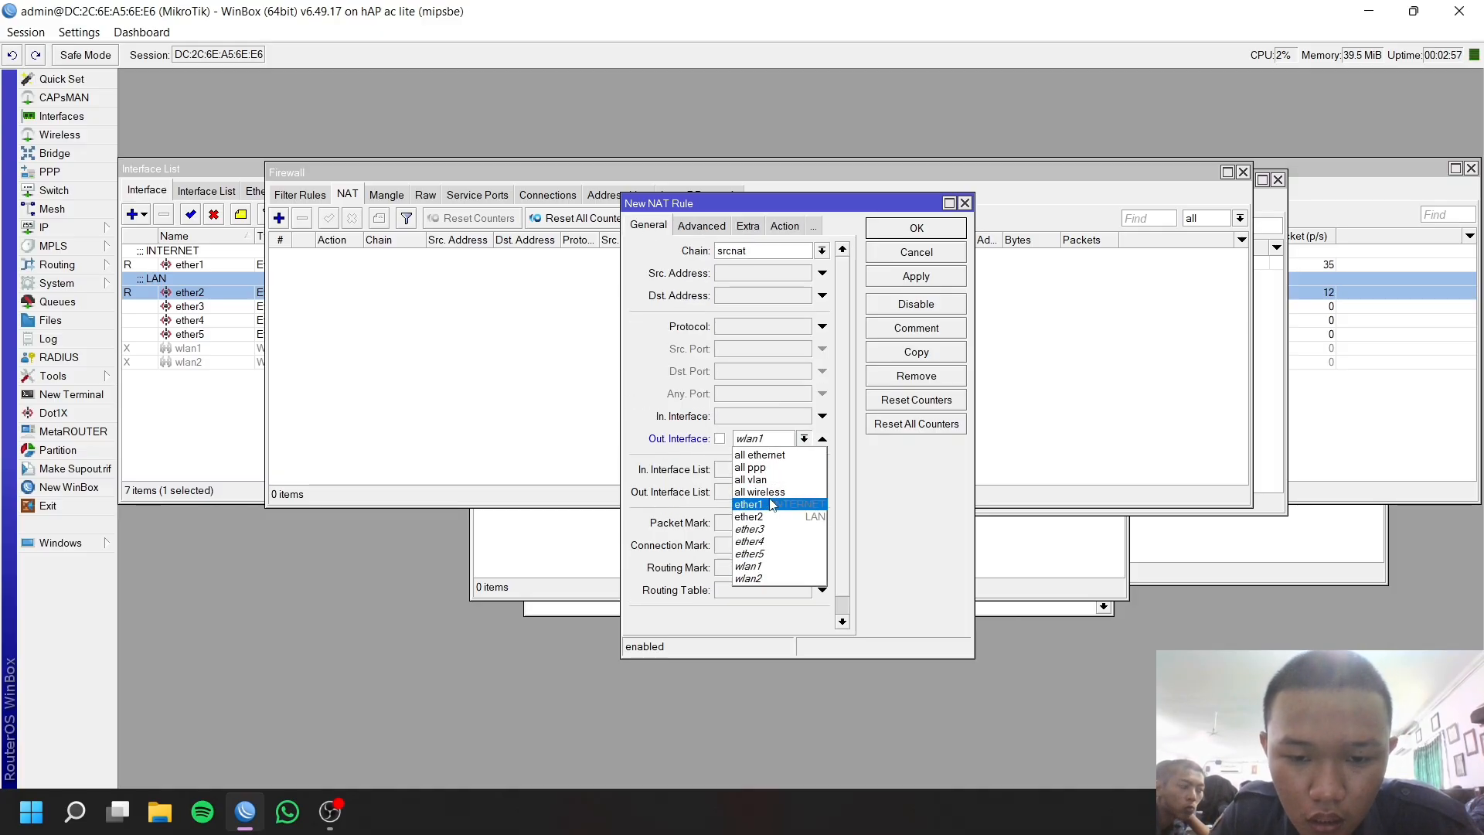
pyautogui.click(771, 506)
# Set the NAT rule's action to masquerade and save it.
pyautogui.click(786, 227)
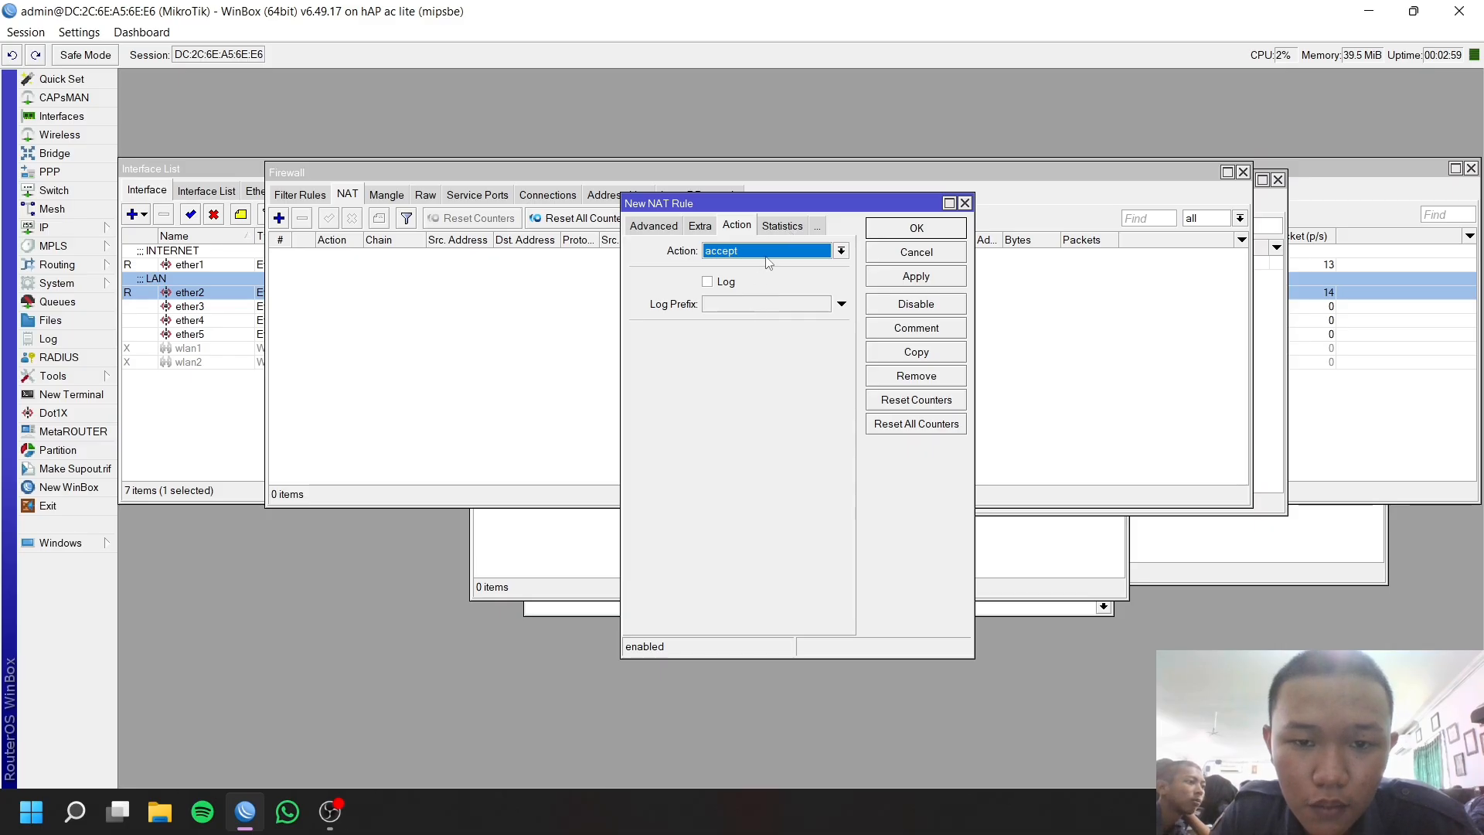
pyautogui.click(768, 258)
pyautogui.click(741, 340)
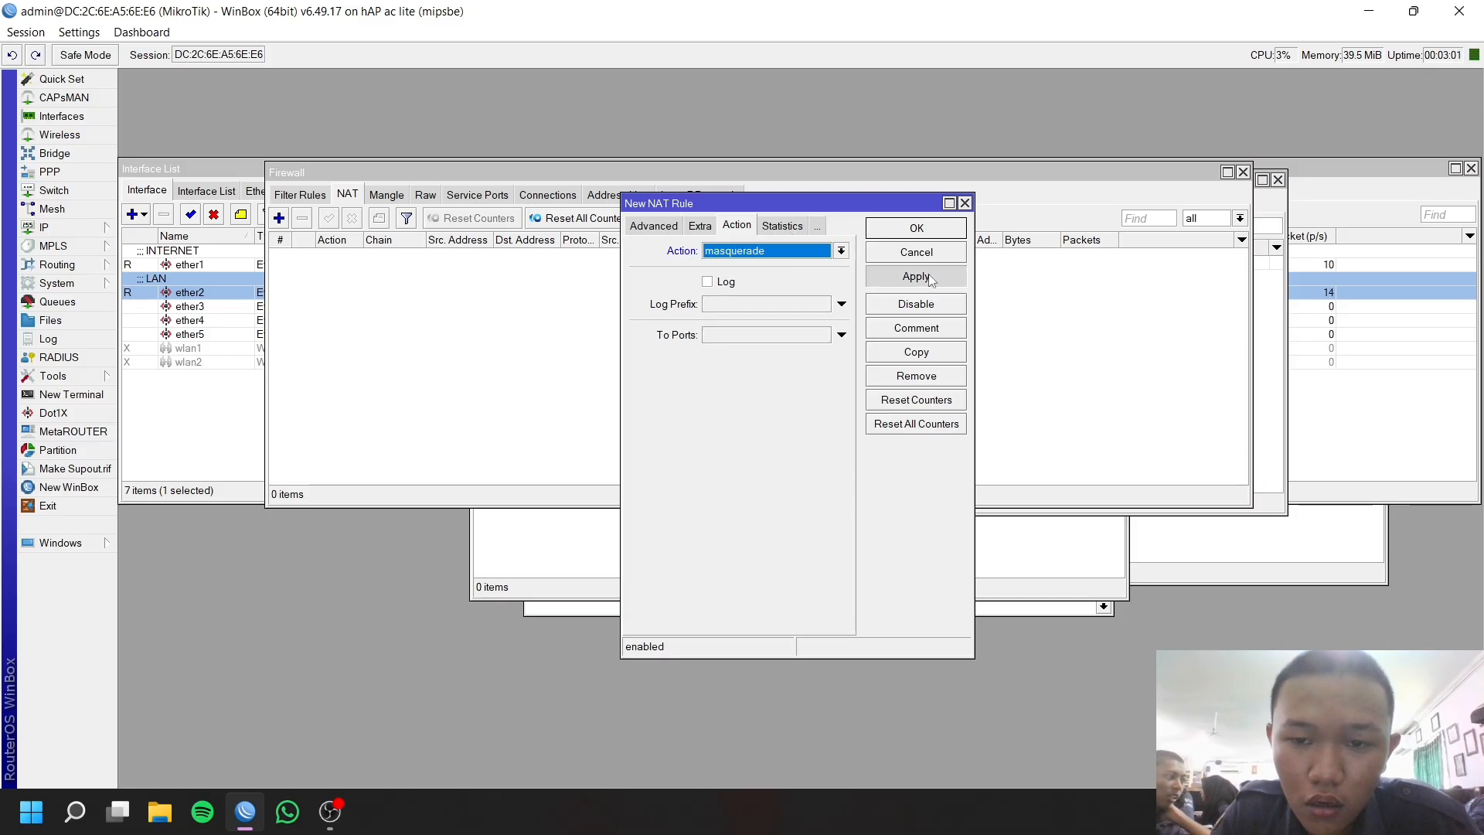
pyautogui.click(916, 276)
pyautogui.click(917, 228)
pyautogui.click(77, 227)
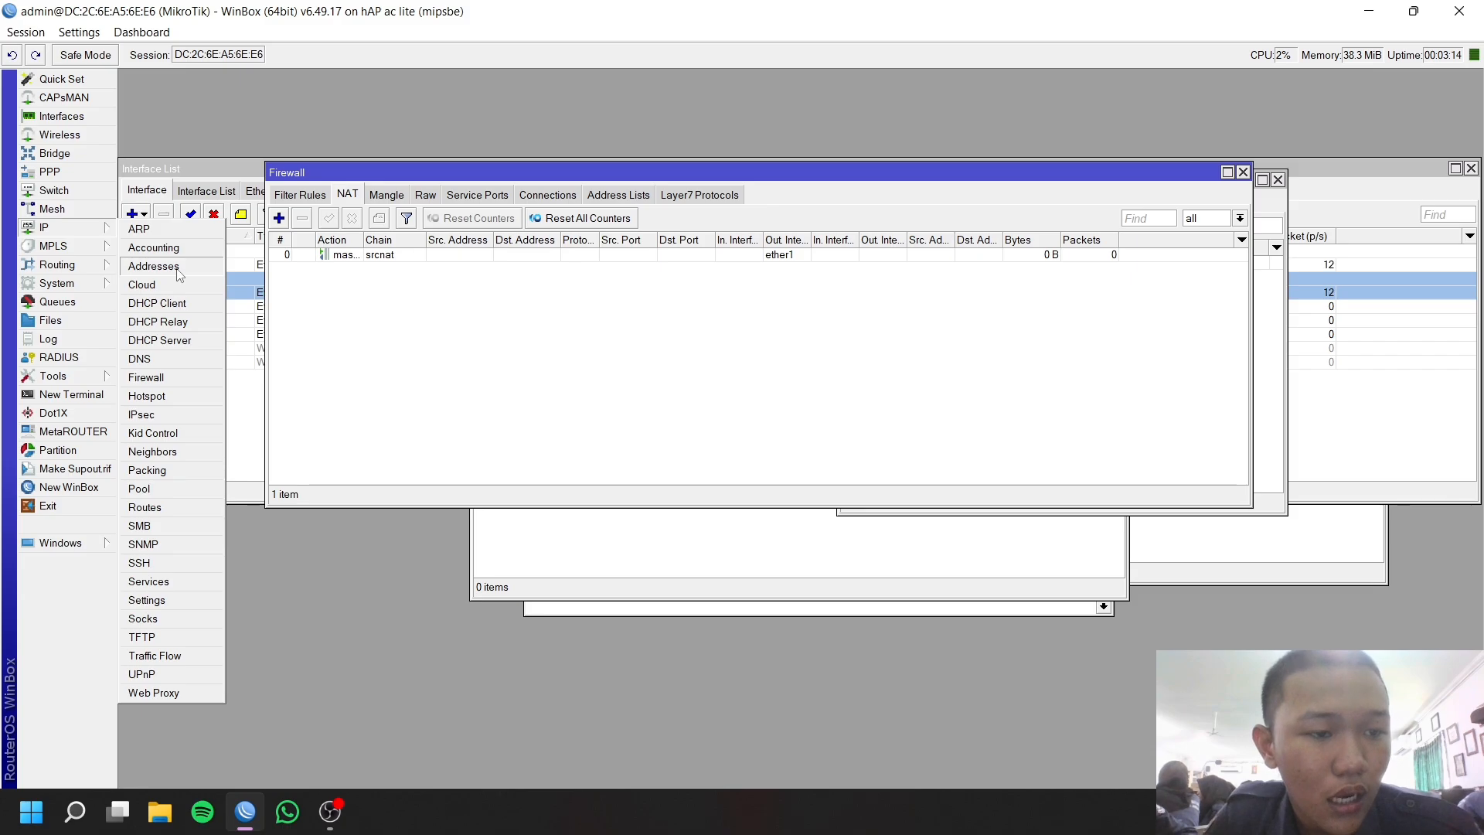
# Add IP address 192.168.1.1/24 on interface ether2.
pyautogui.click(178, 271)
pyautogui.click(320, 190)
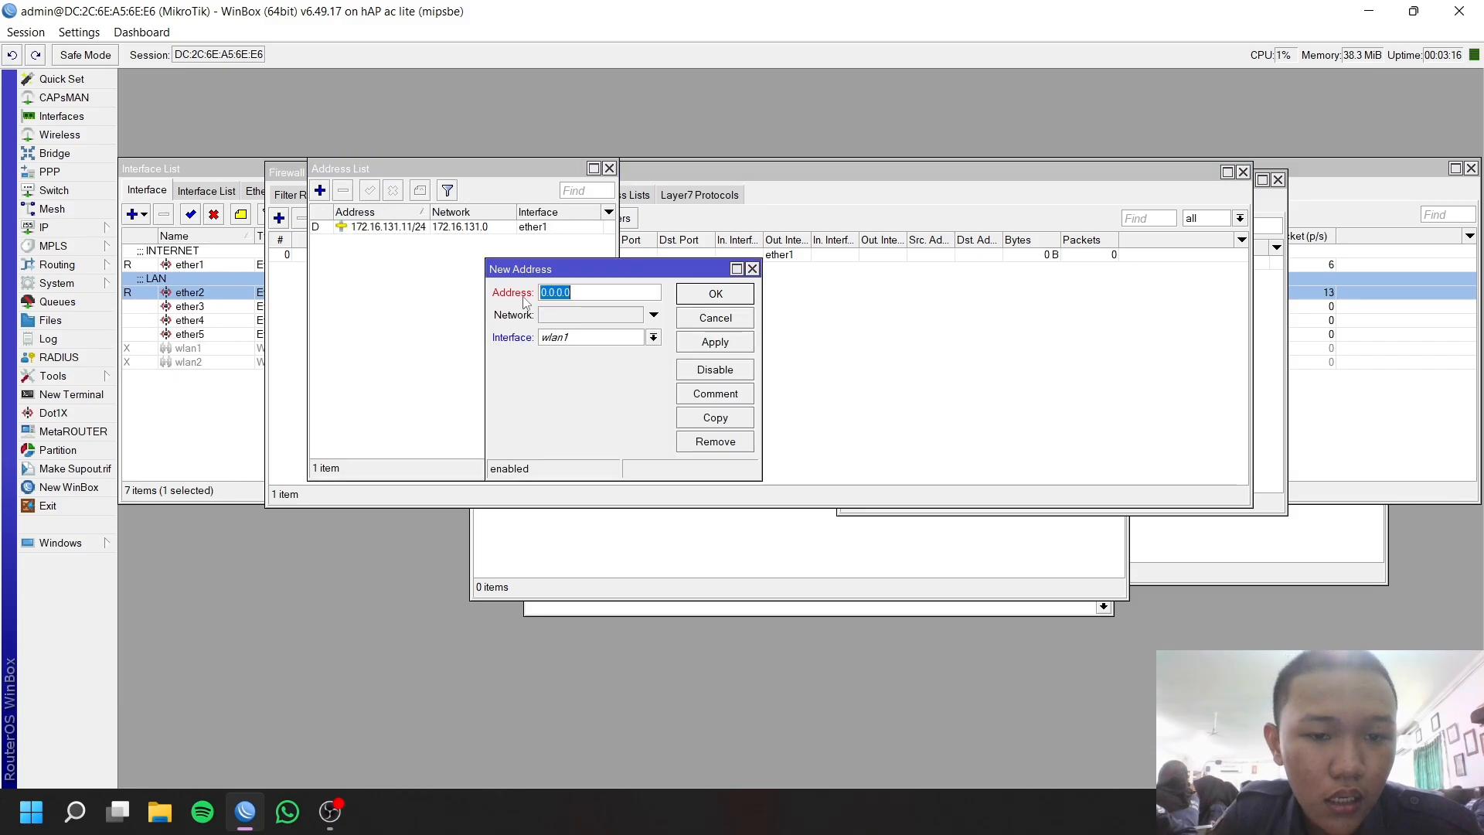
pyautogui.write('192.1')
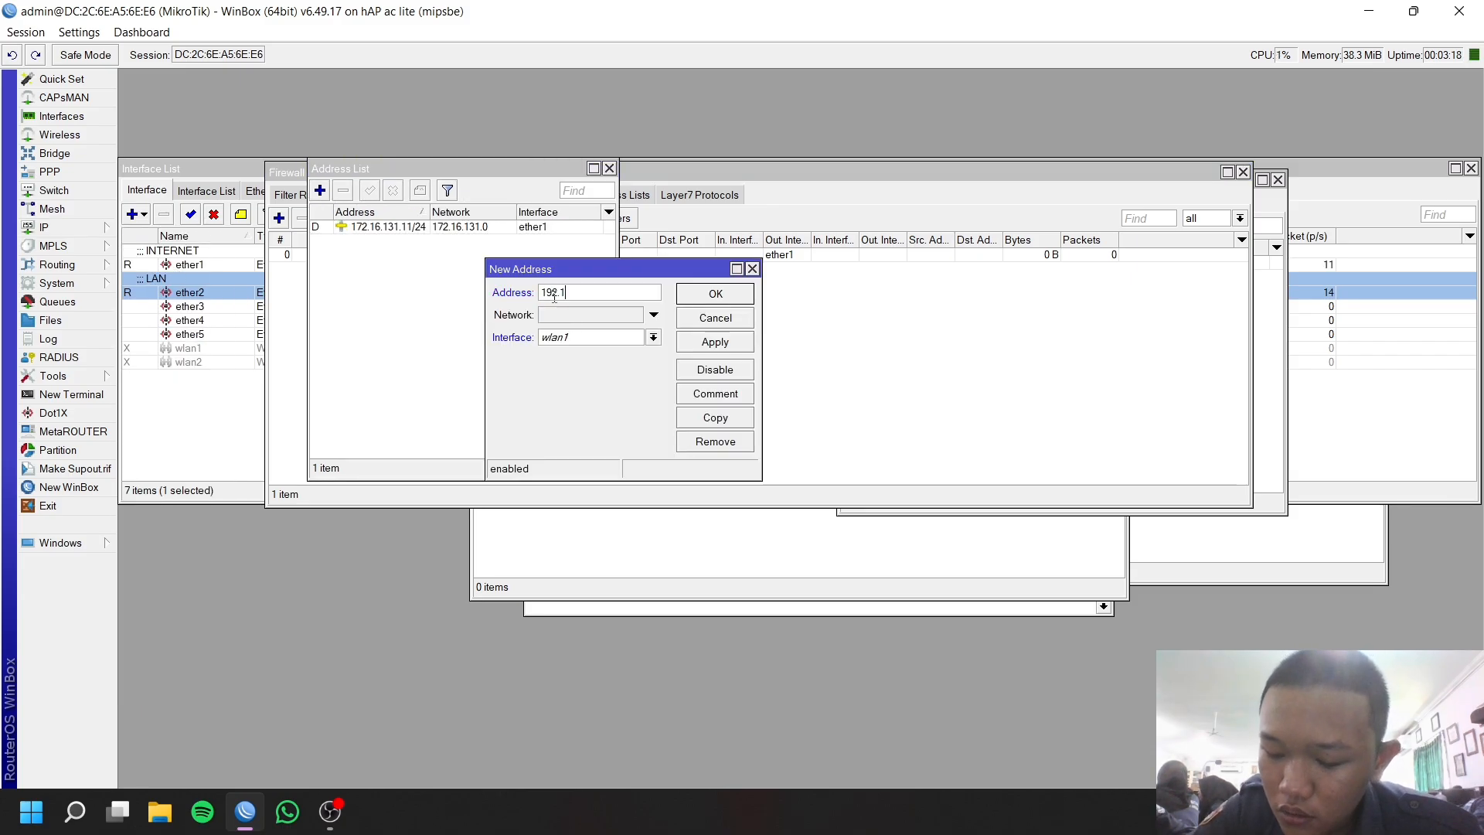
pyautogui.write('68.1.1/24')
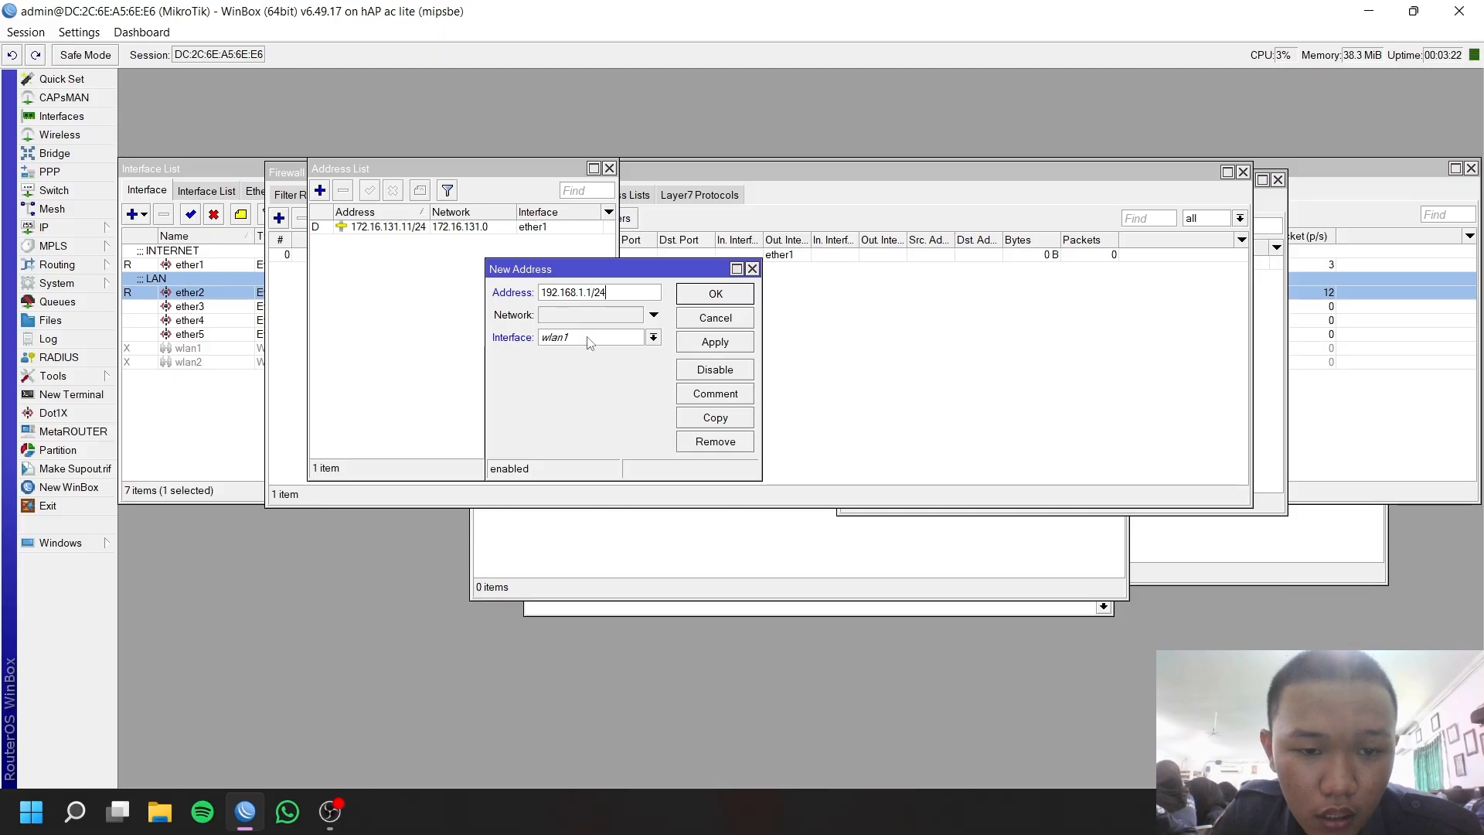
pyautogui.click(590, 343)
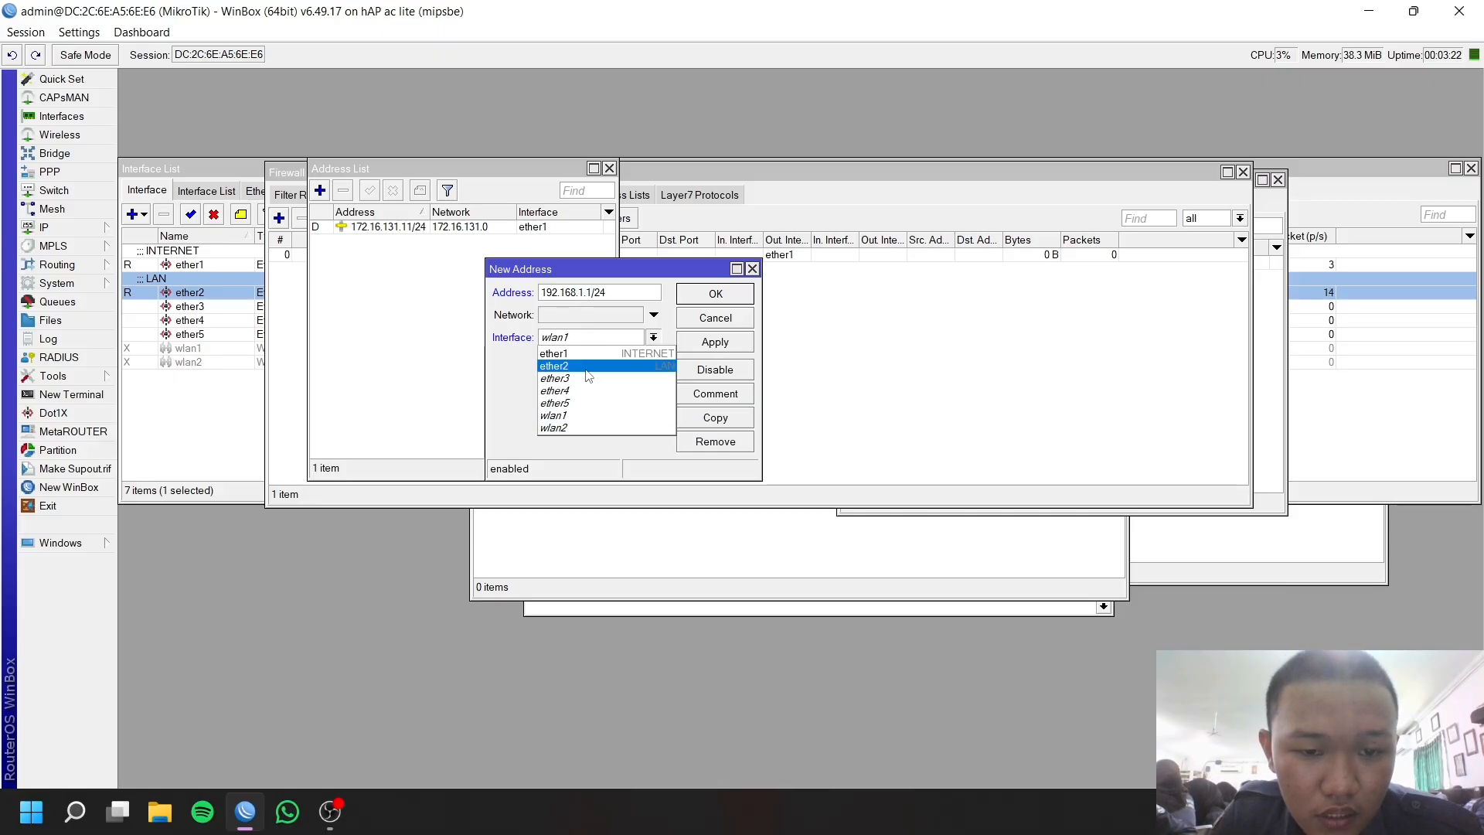
pyautogui.click(663, 358)
pyautogui.click(701, 340)
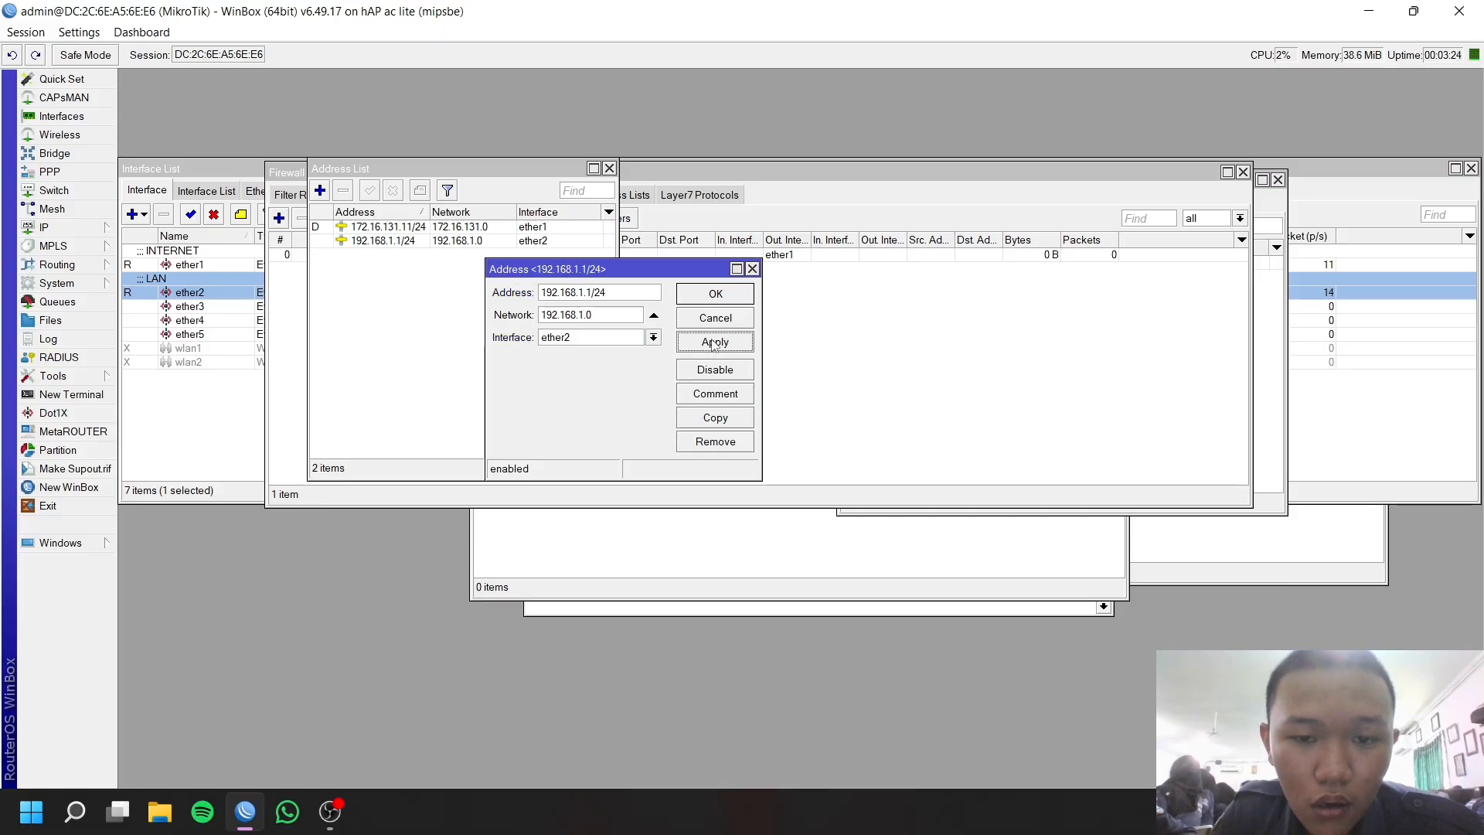
pyautogui.click(714, 293)
pyautogui.click(63, 230)
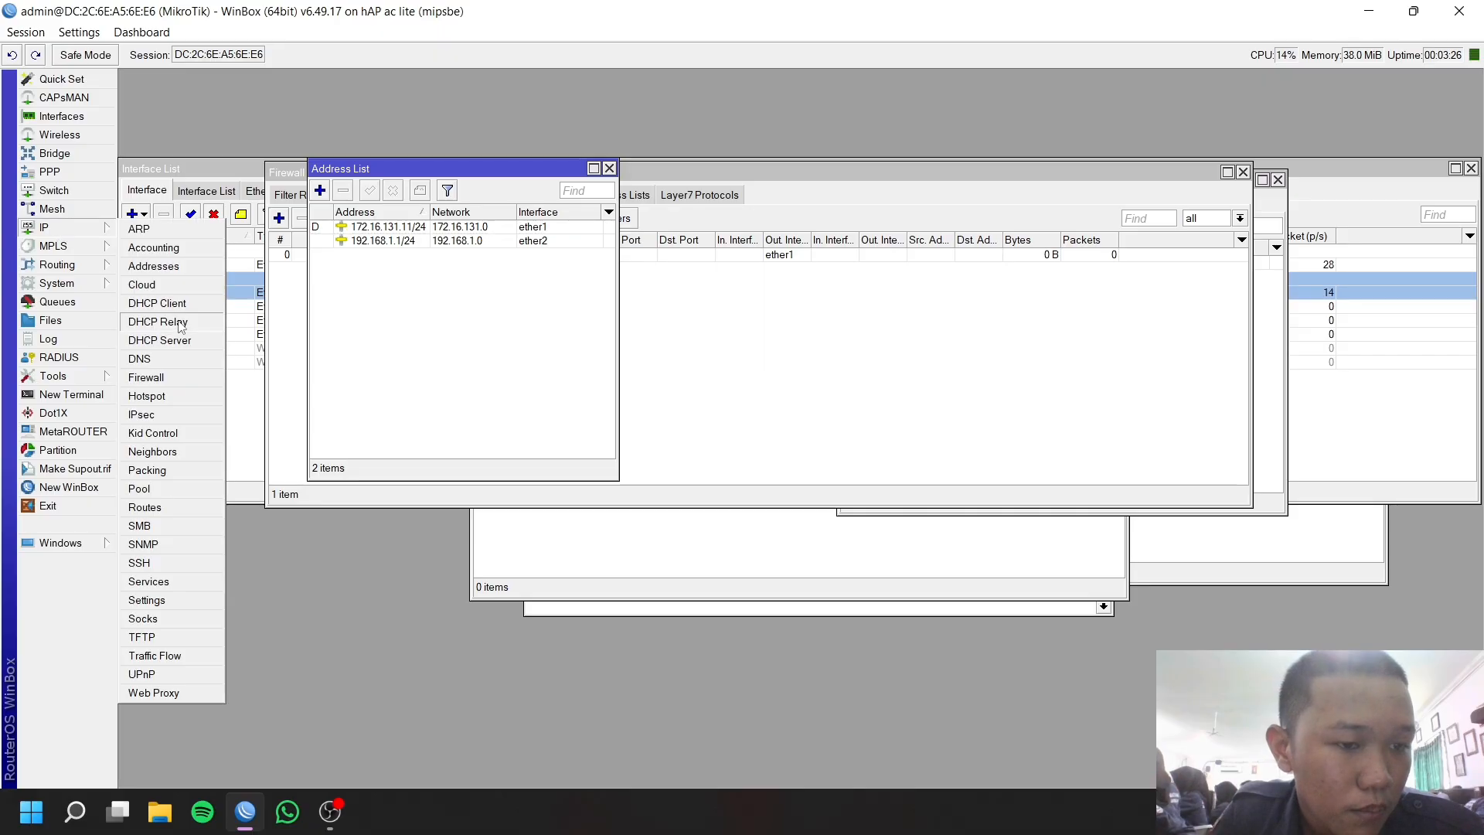
# Run DHCP Setup on ether2, accepting pool 192.168.1.2-192.168.1.254 and the default lease time.
pyautogui.click(163, 341)
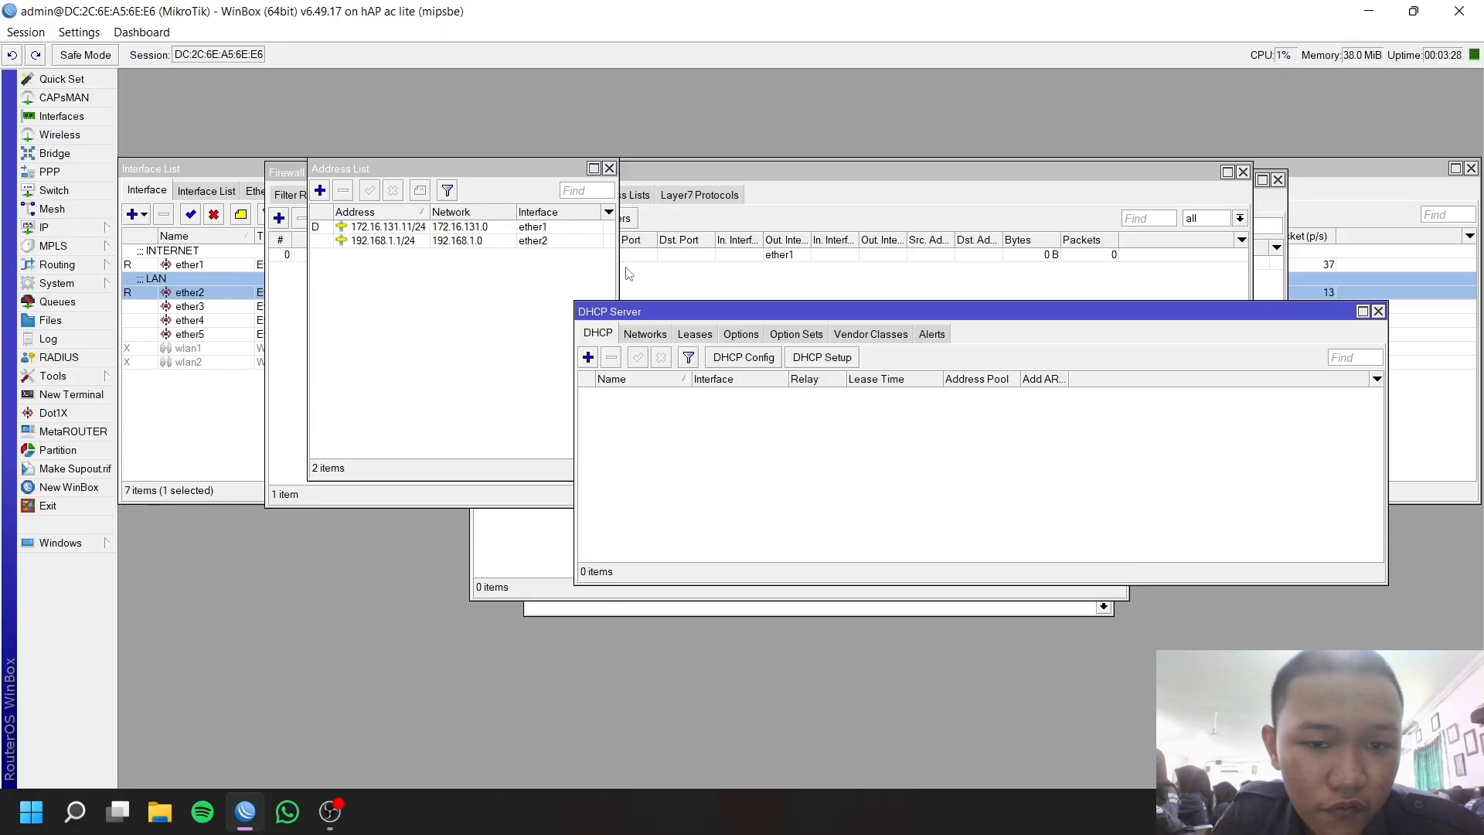
pyautogui.click(822, 357)
pyautogui.click(840, 427)
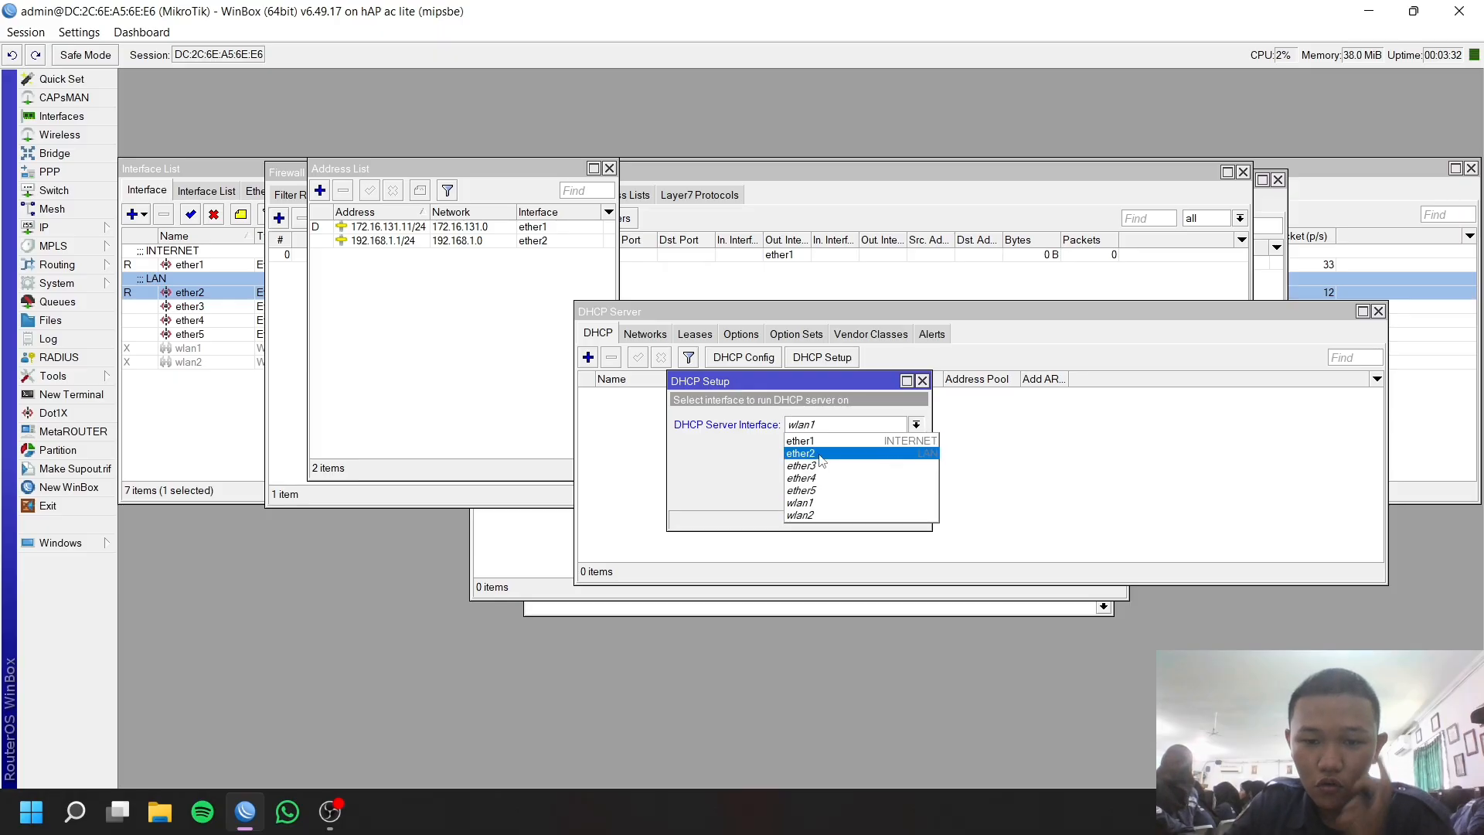
pyautogui.click(822, 453)
pyautogui.click(855, 495)
pyautogui.click(857, 496)
pyautogui.click(860, 497)
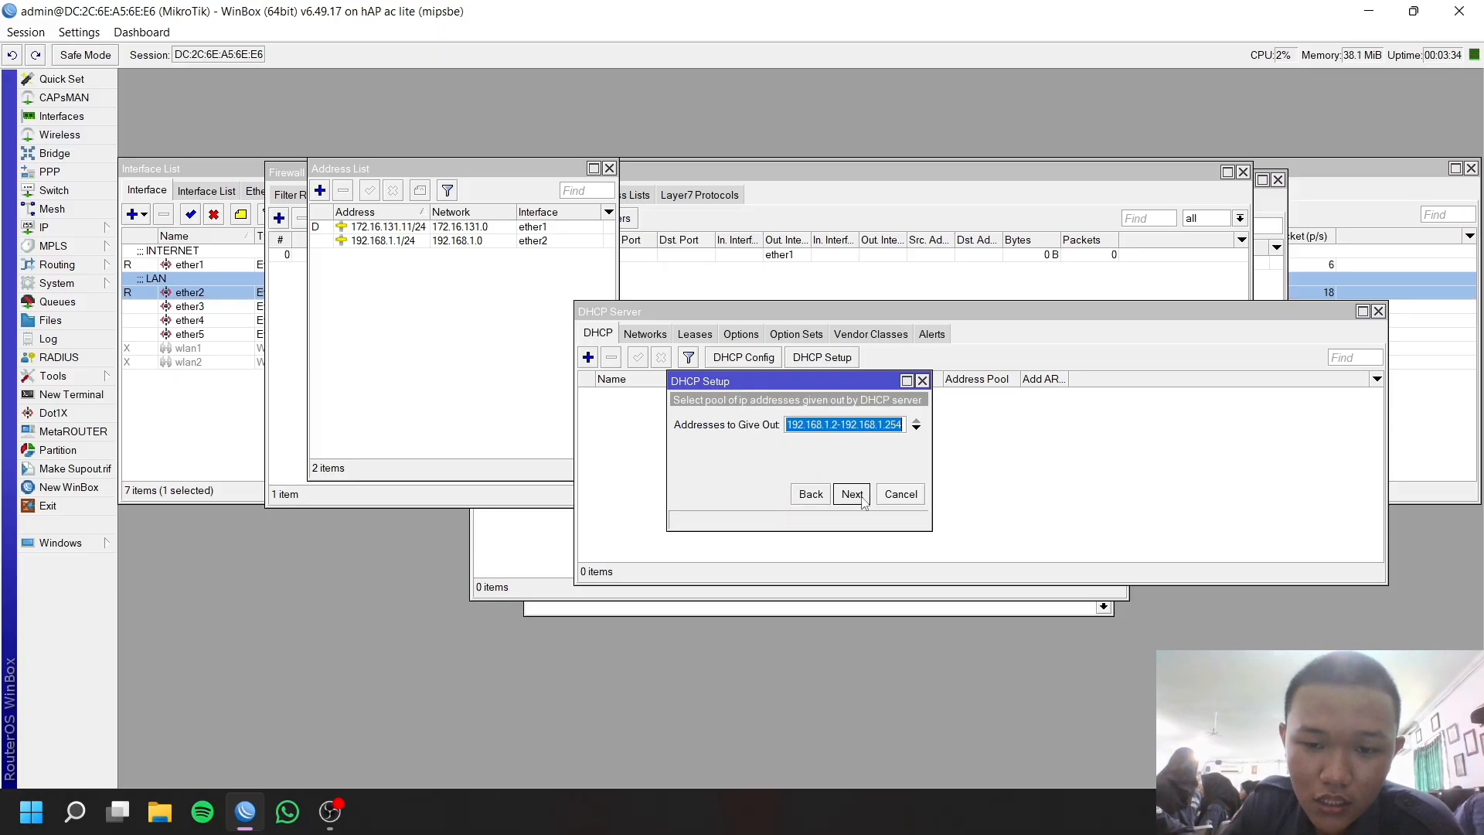
pyautogui.click(861, 497)
pyautogui.click(862, 497)
pyautogui.click(853, 494)
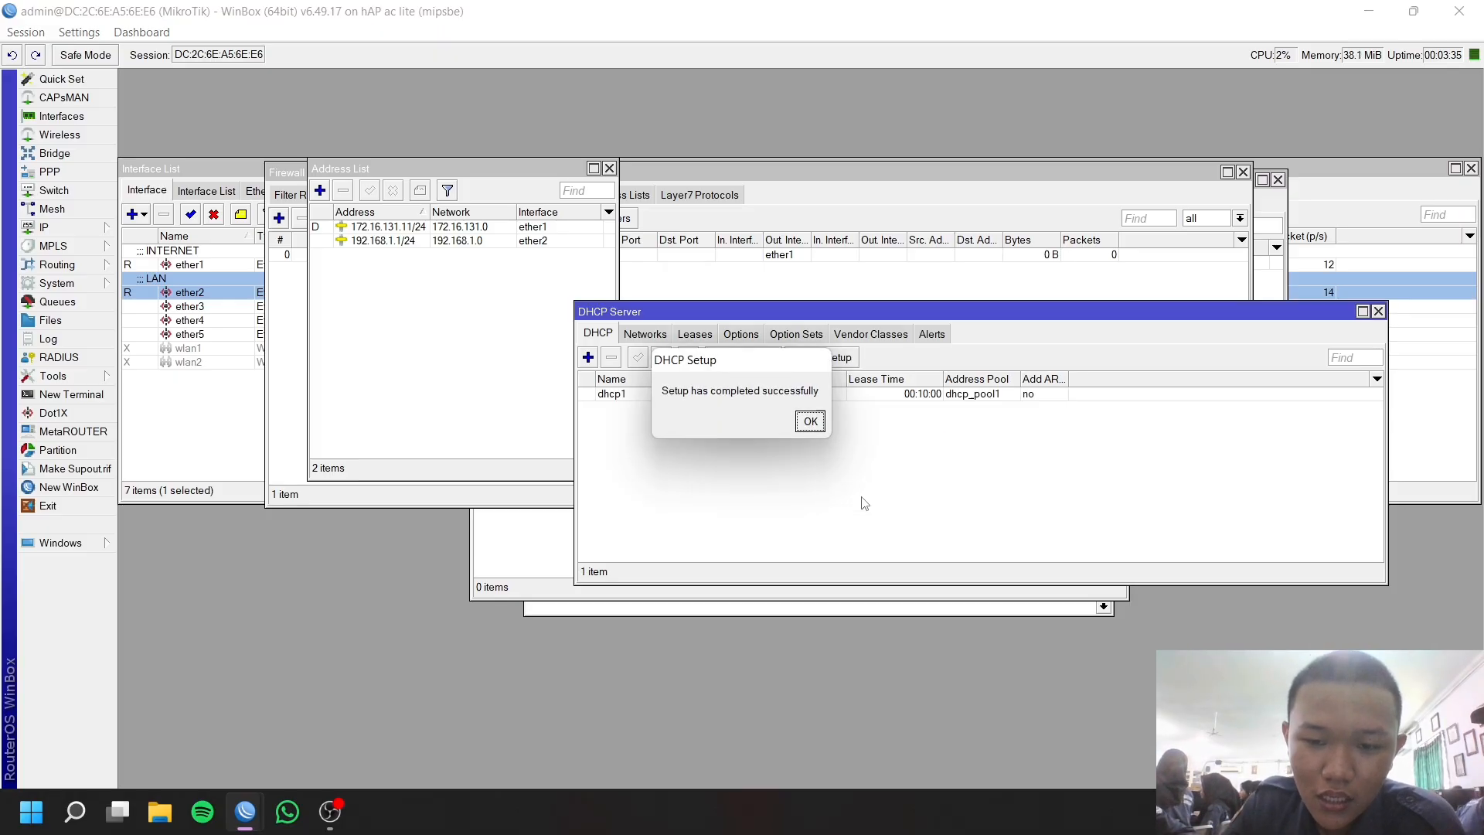
pyautogui.click(810, 422)
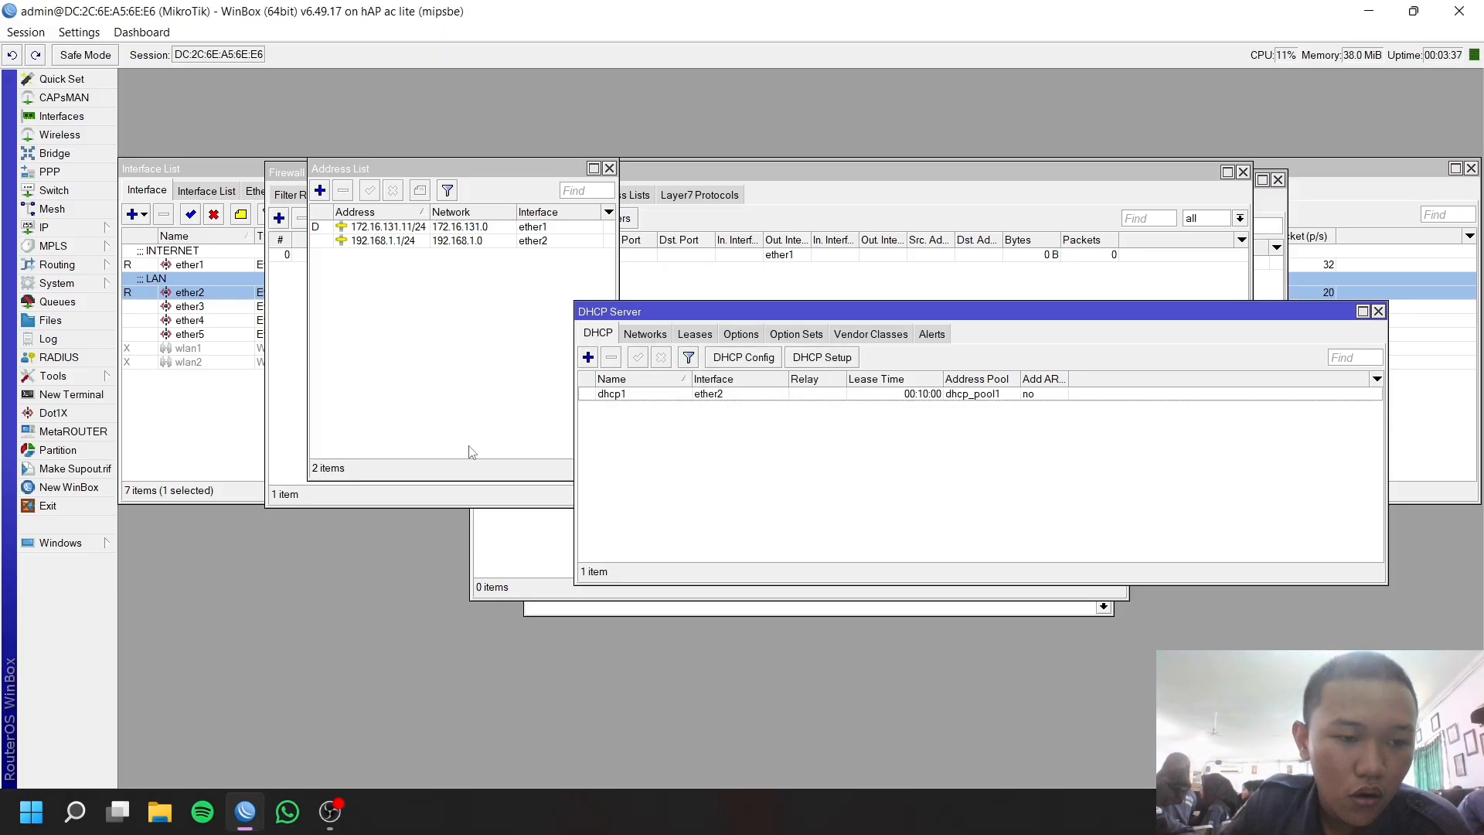
pyautogui.click(75, 812)
# In Command Prompt, run ipconfig /renew to get 192.168.1.254, then ping 8.8.8.8.
pyautogui.click(124, 211)
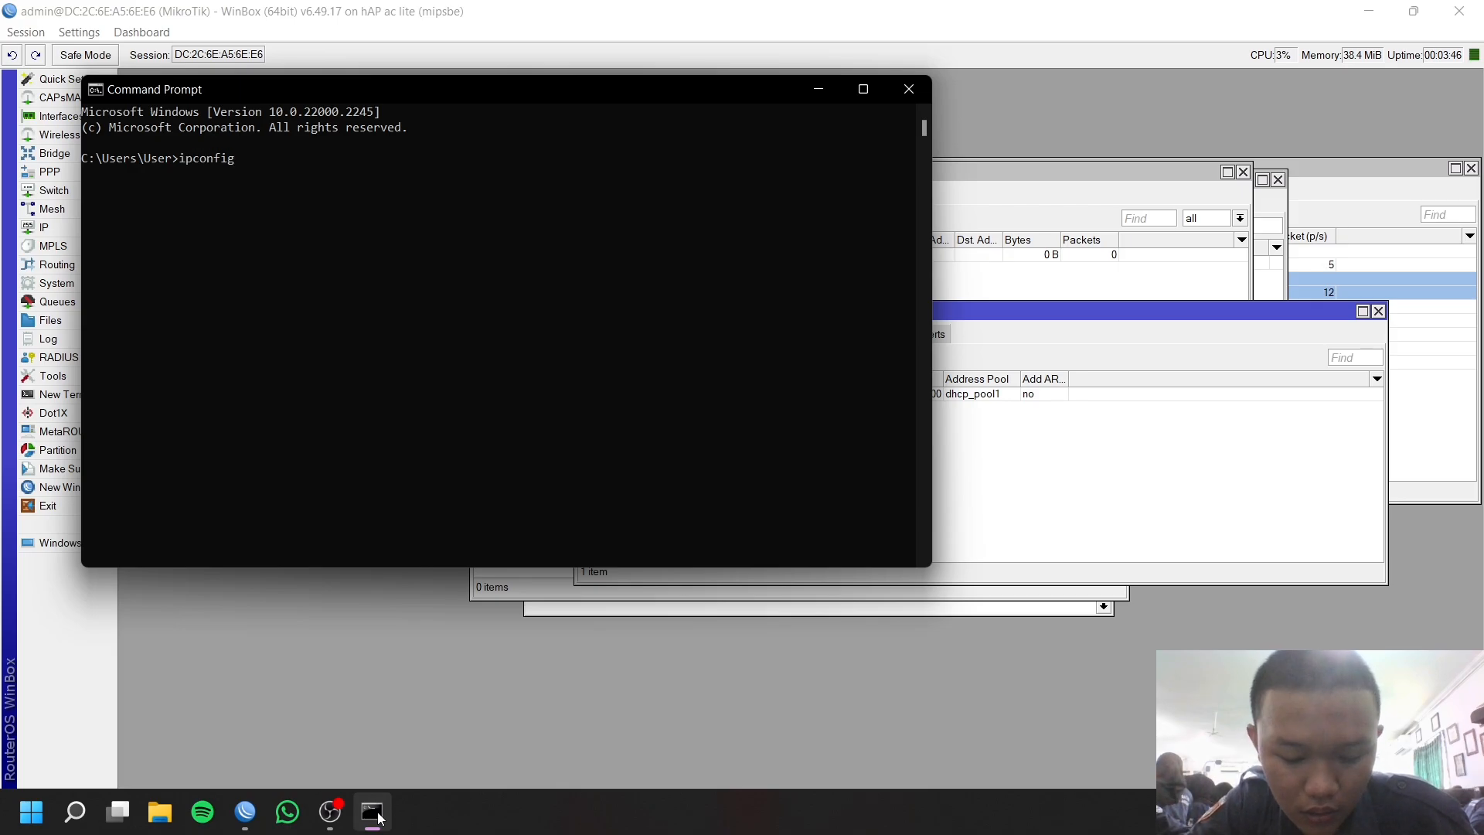
pyautogui.press('BackSpace')
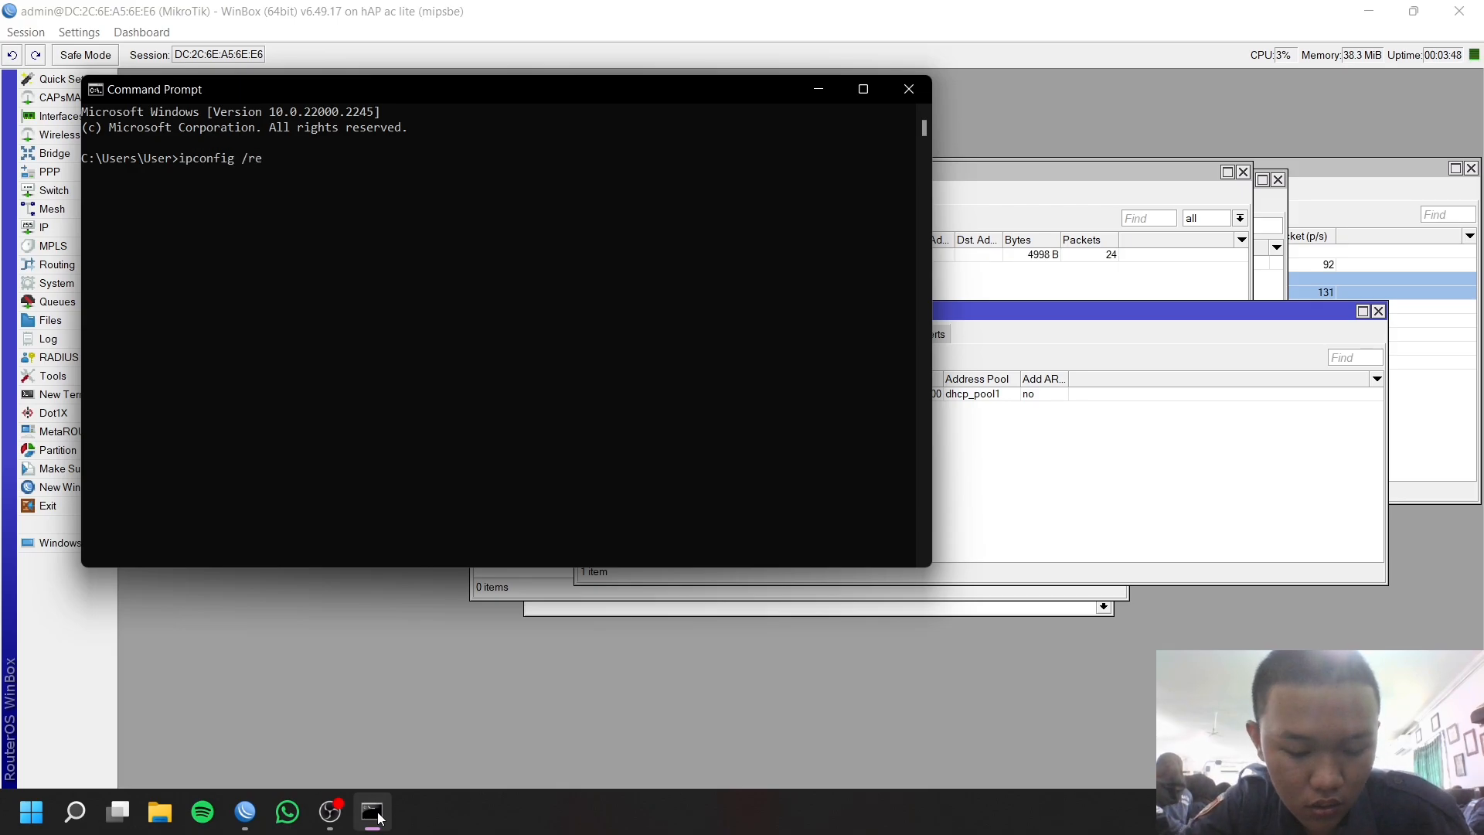
pyautogui.press('Return')
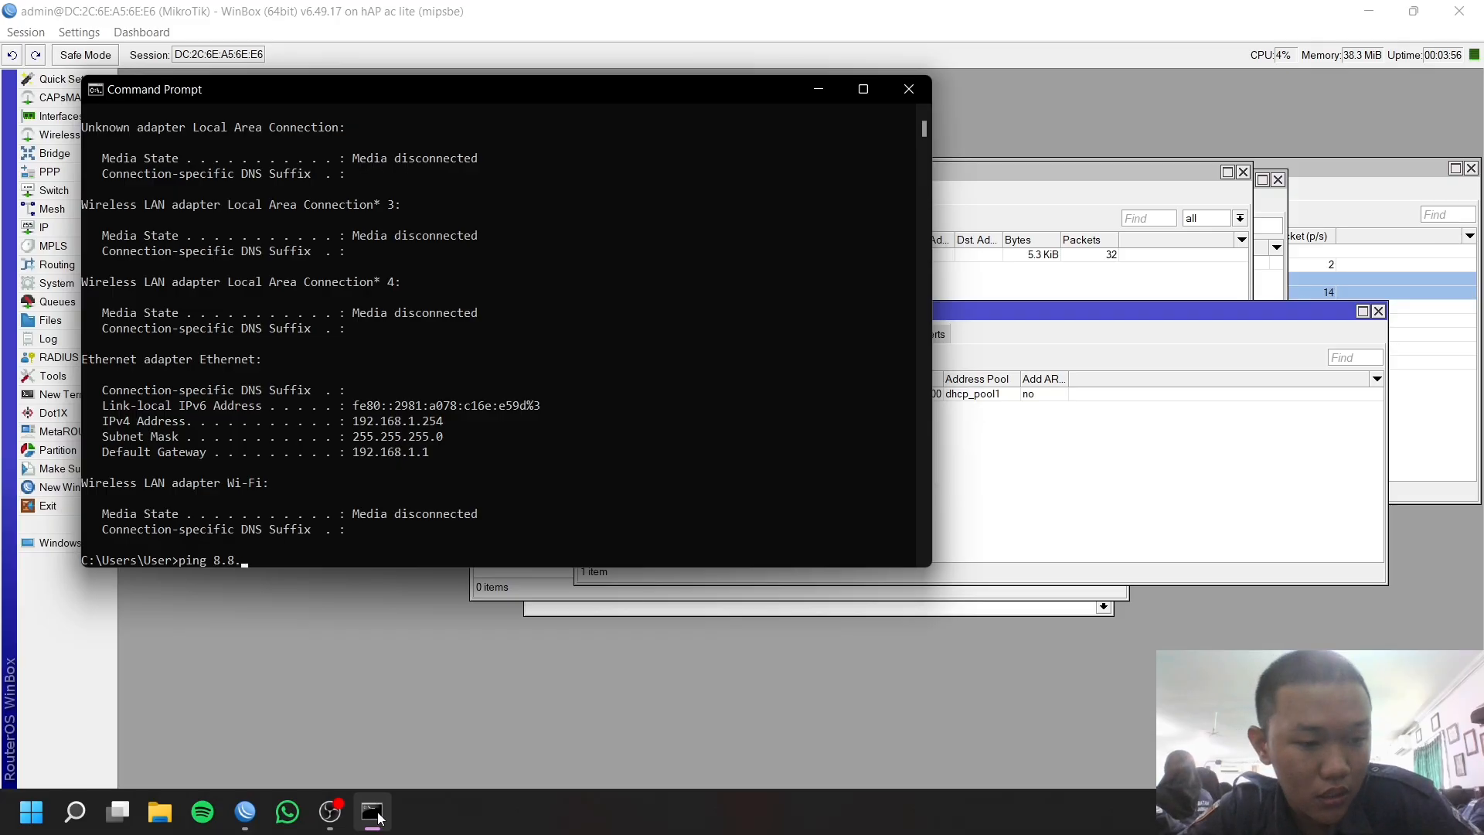
pyautogui.press('Return')
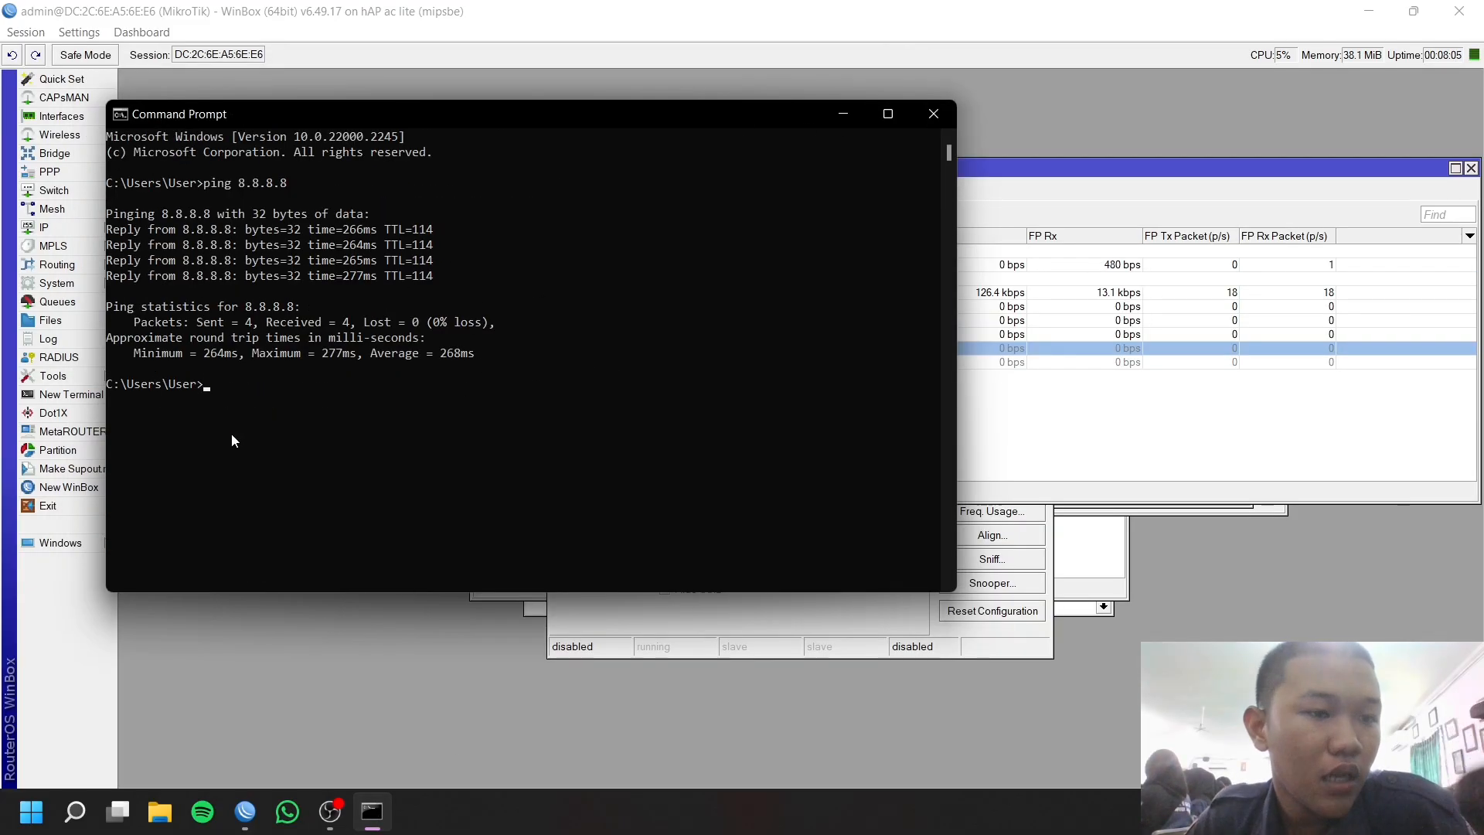
# Add IP address 192.168.20.1/24 on interface ether3.
pyautogui.click(253, 634)
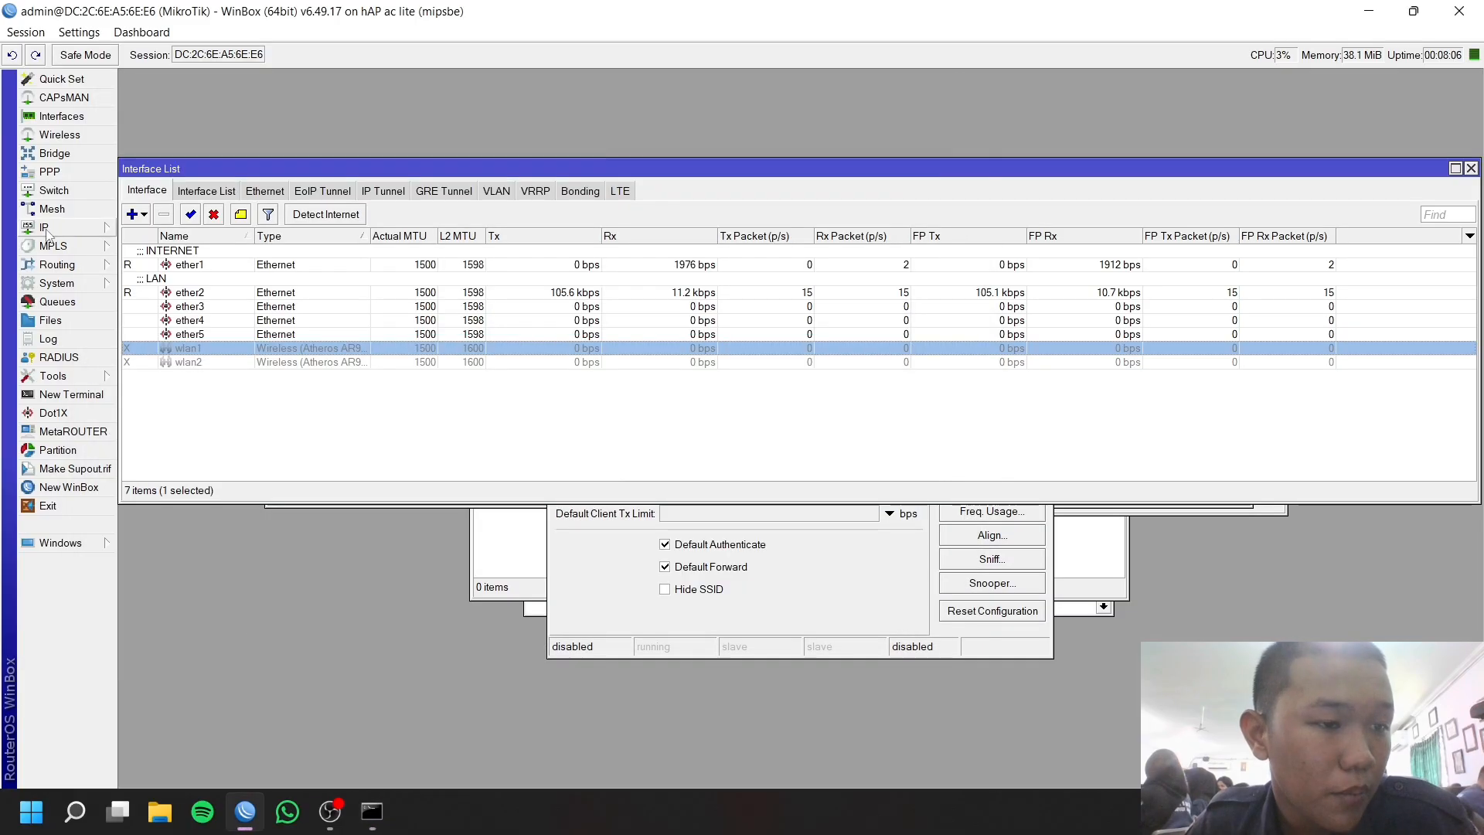
pyautogui.click(44, 227)
pyautogui.click(143, 244)
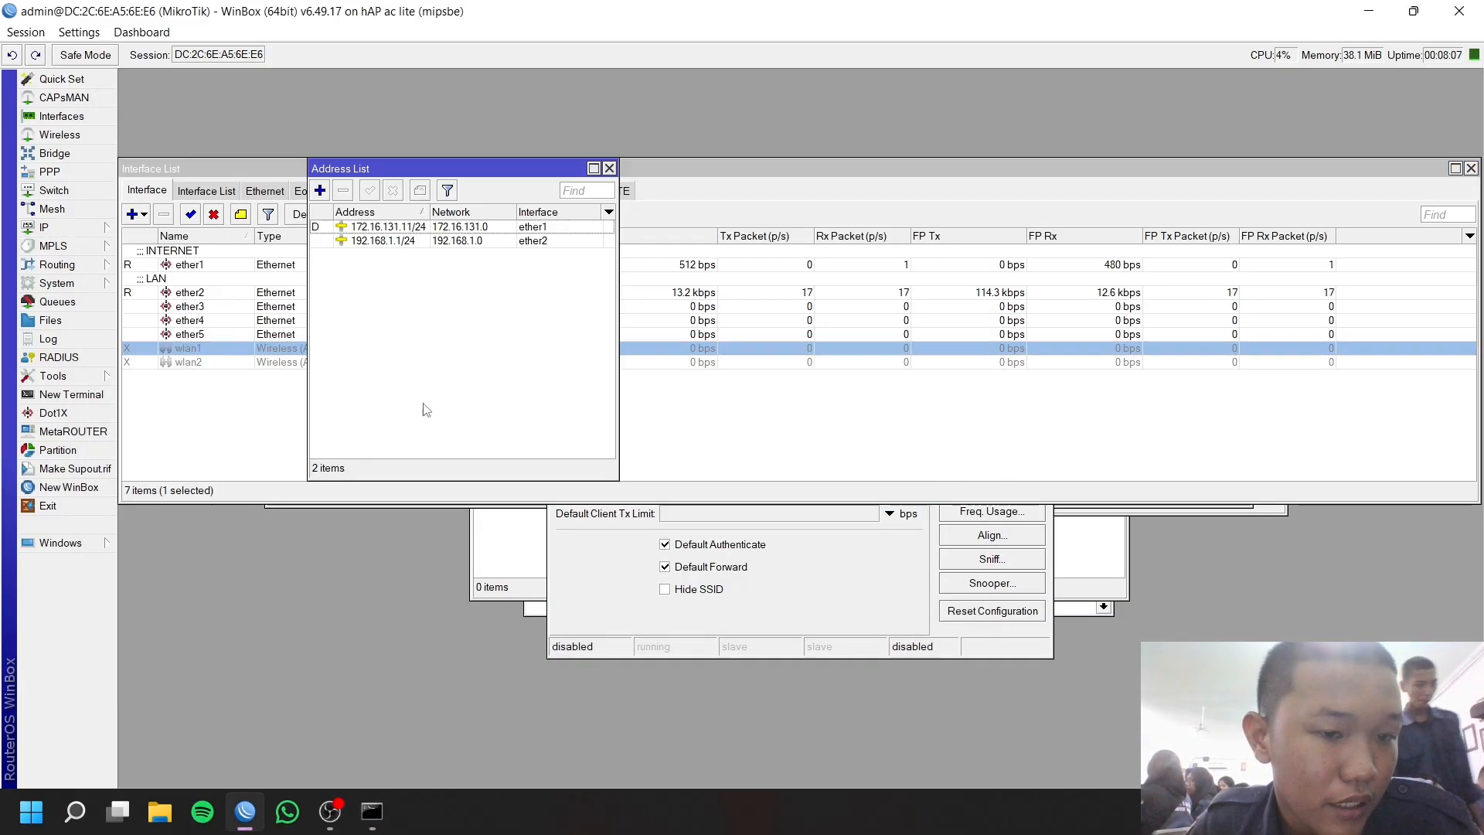
pyautogui.click(320, 191)
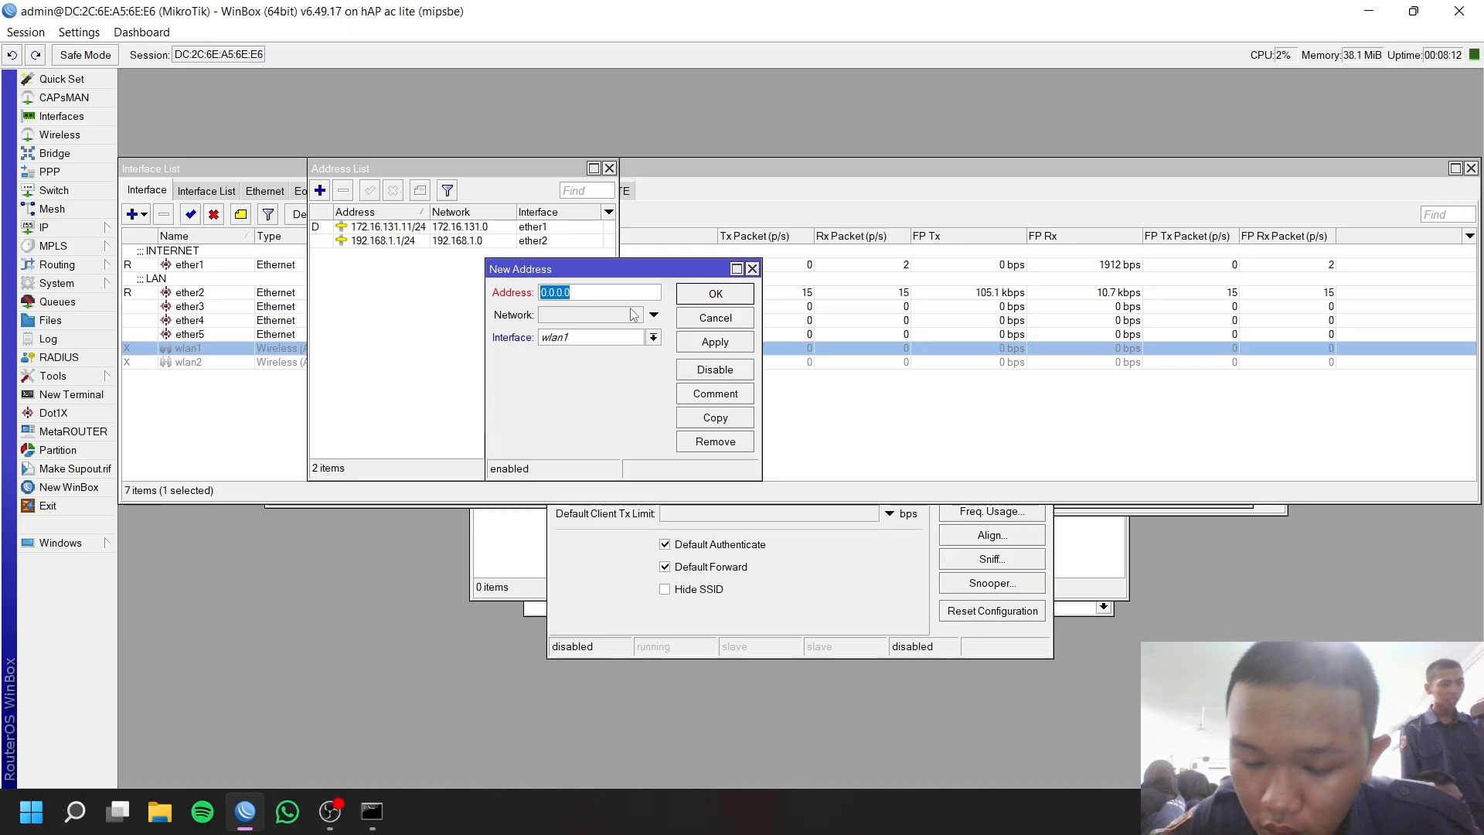
pyautogui.write('192')
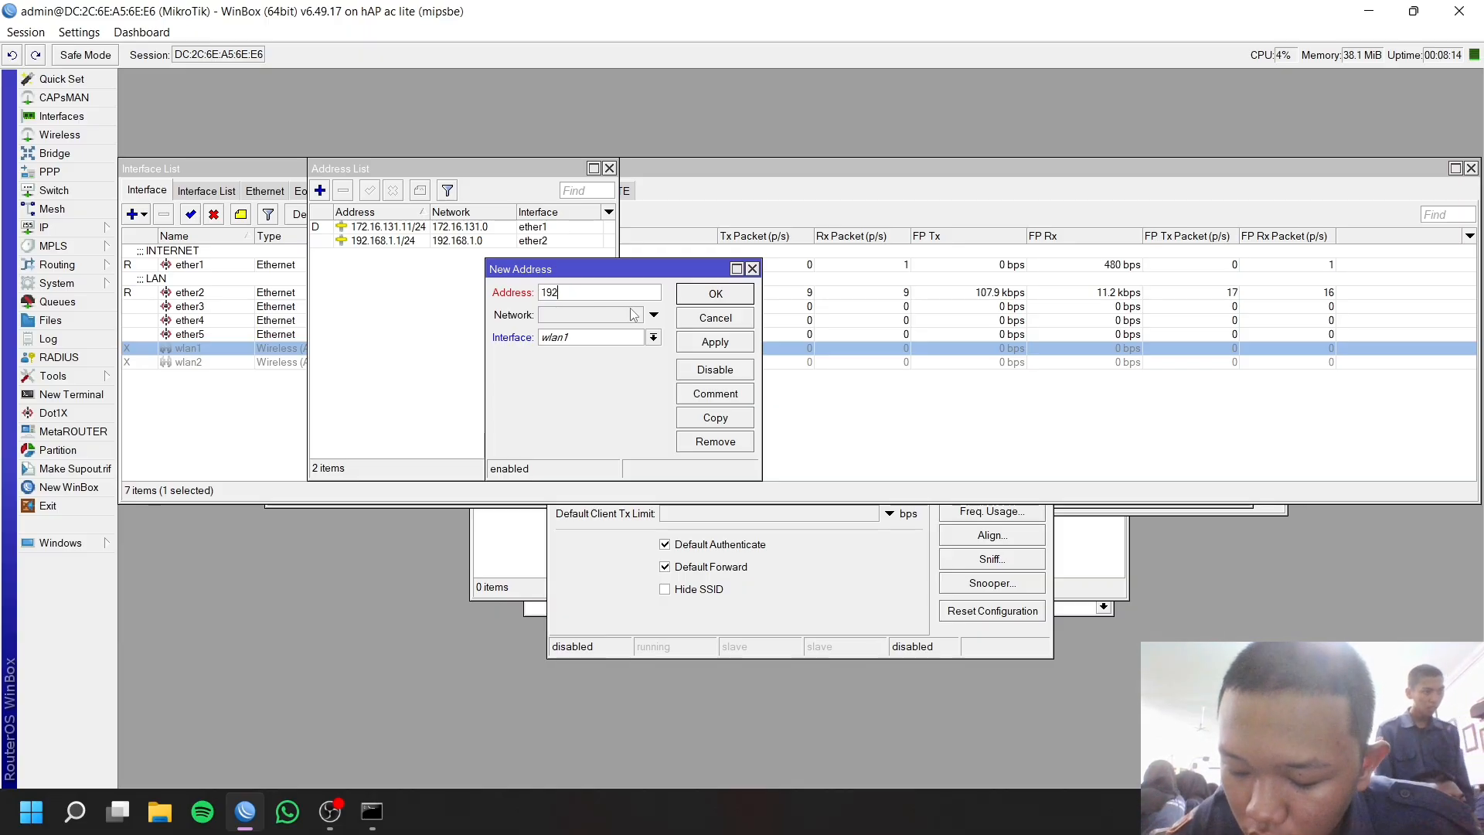
pyautogui.write('.168.20')
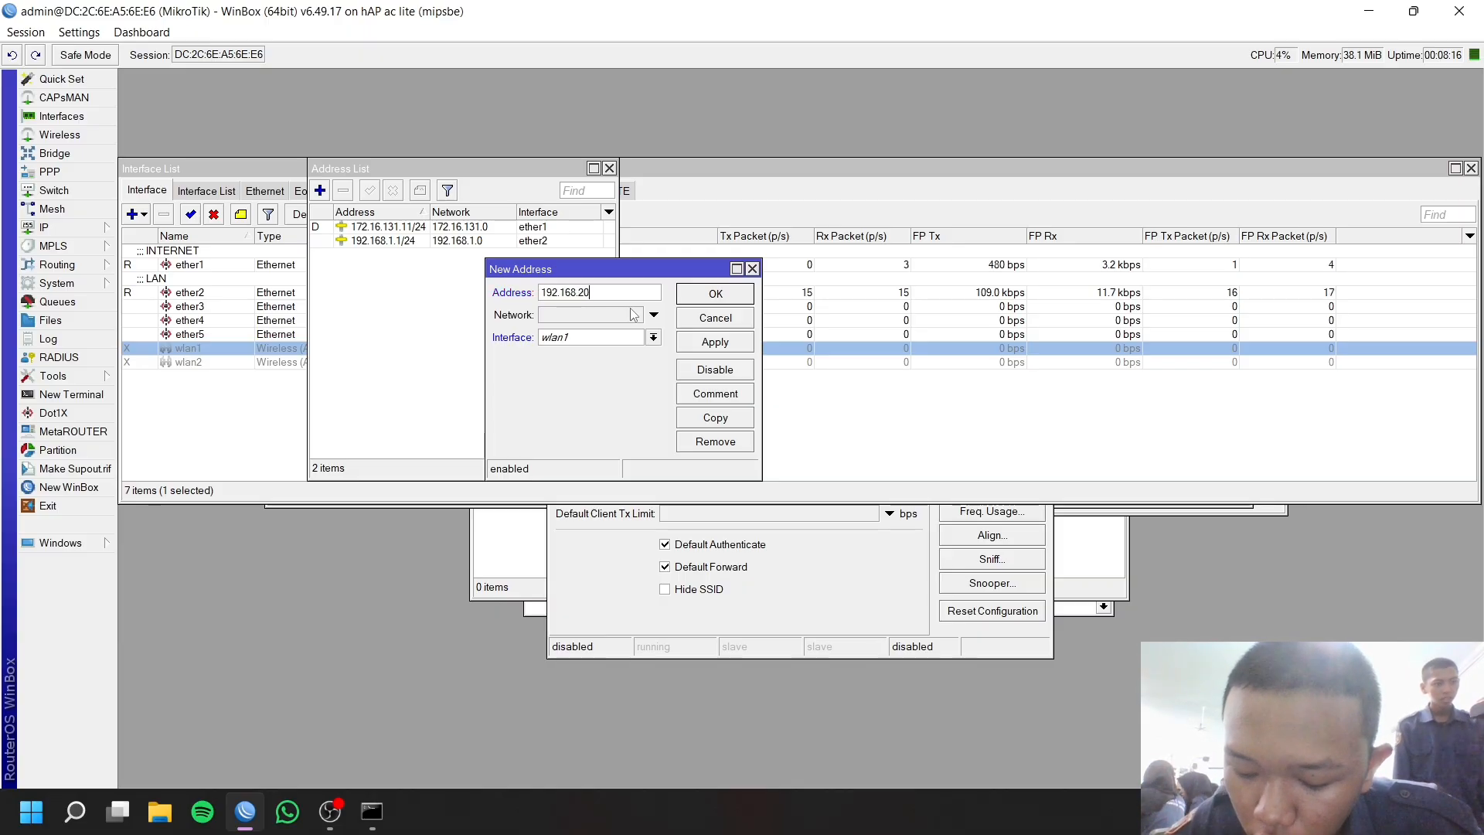
pyautogui.write('.1')
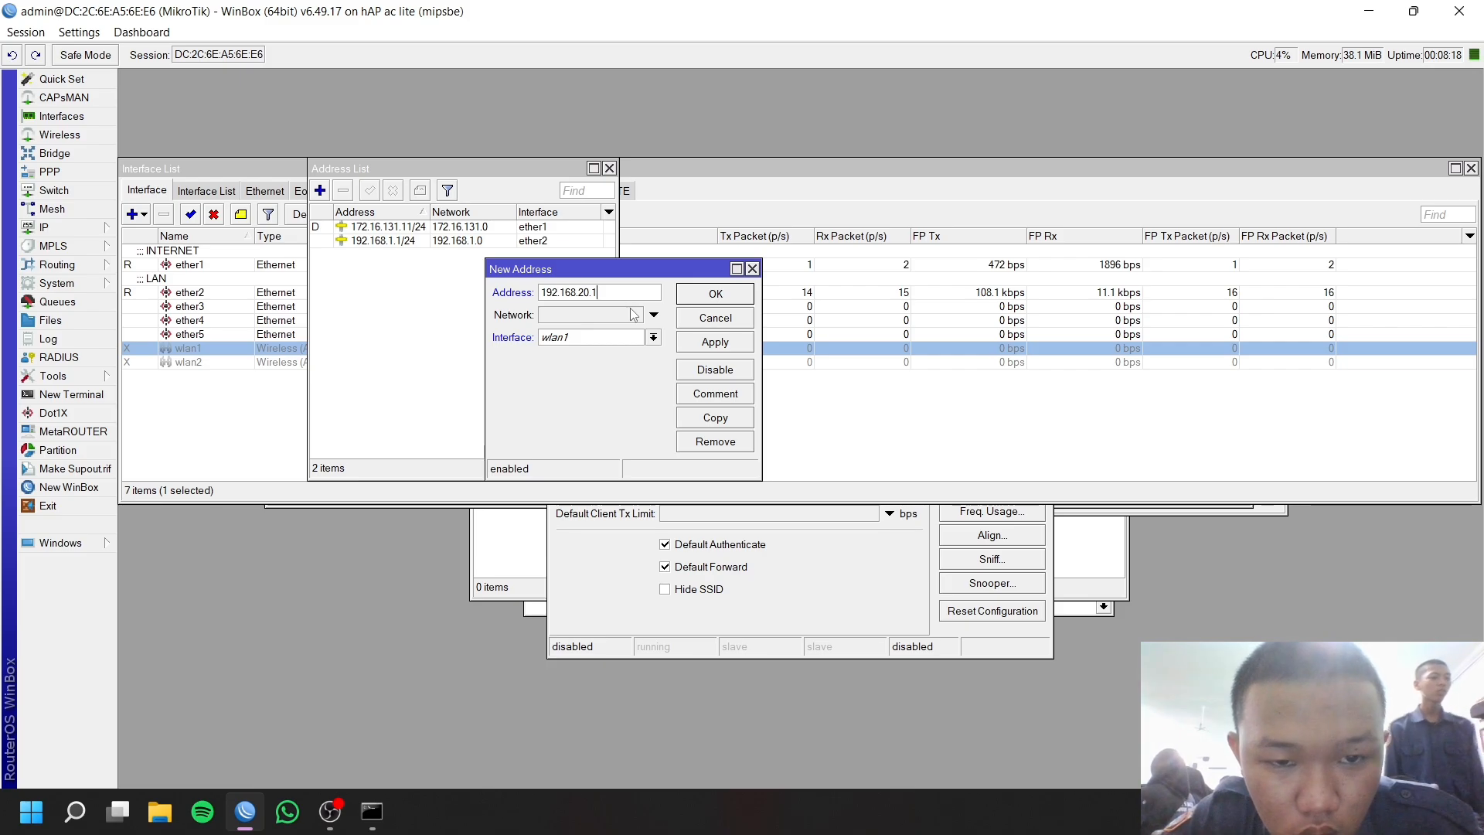
pyautogui.write('/24')
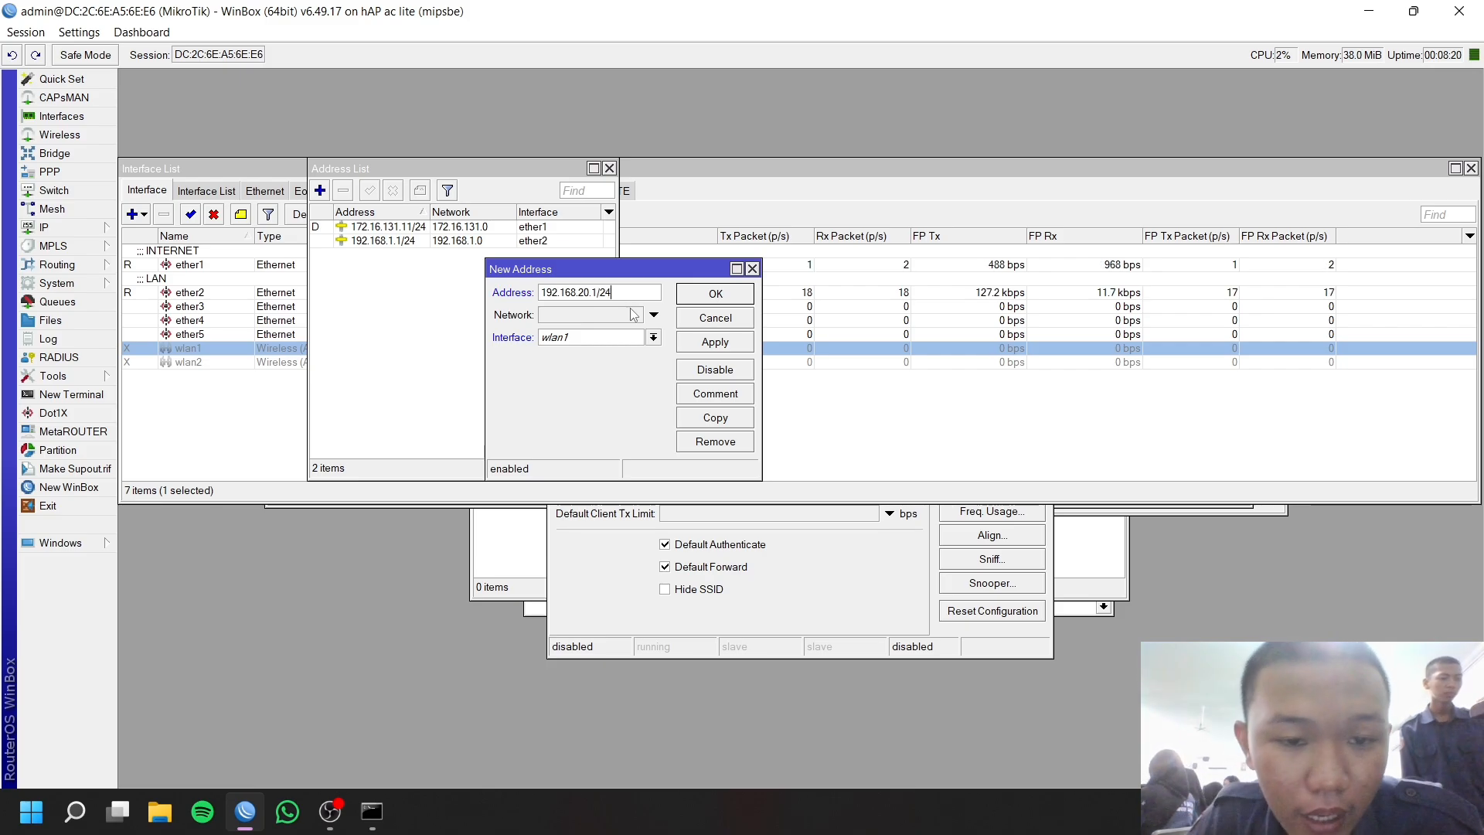
pyautogui.click(591, 338)
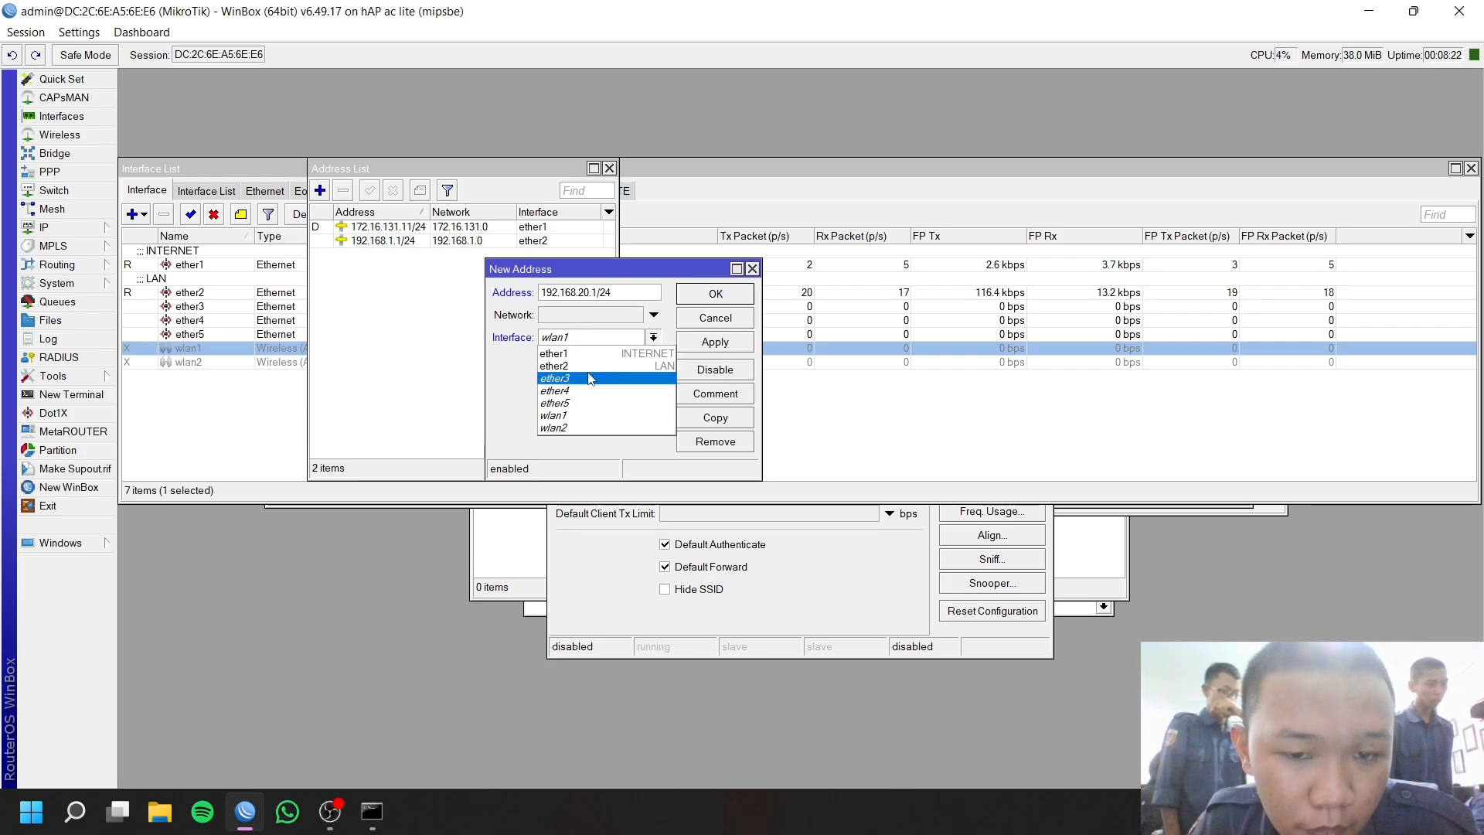
pyautogui.click(590, 379)
pyautogui.click(714, 342)
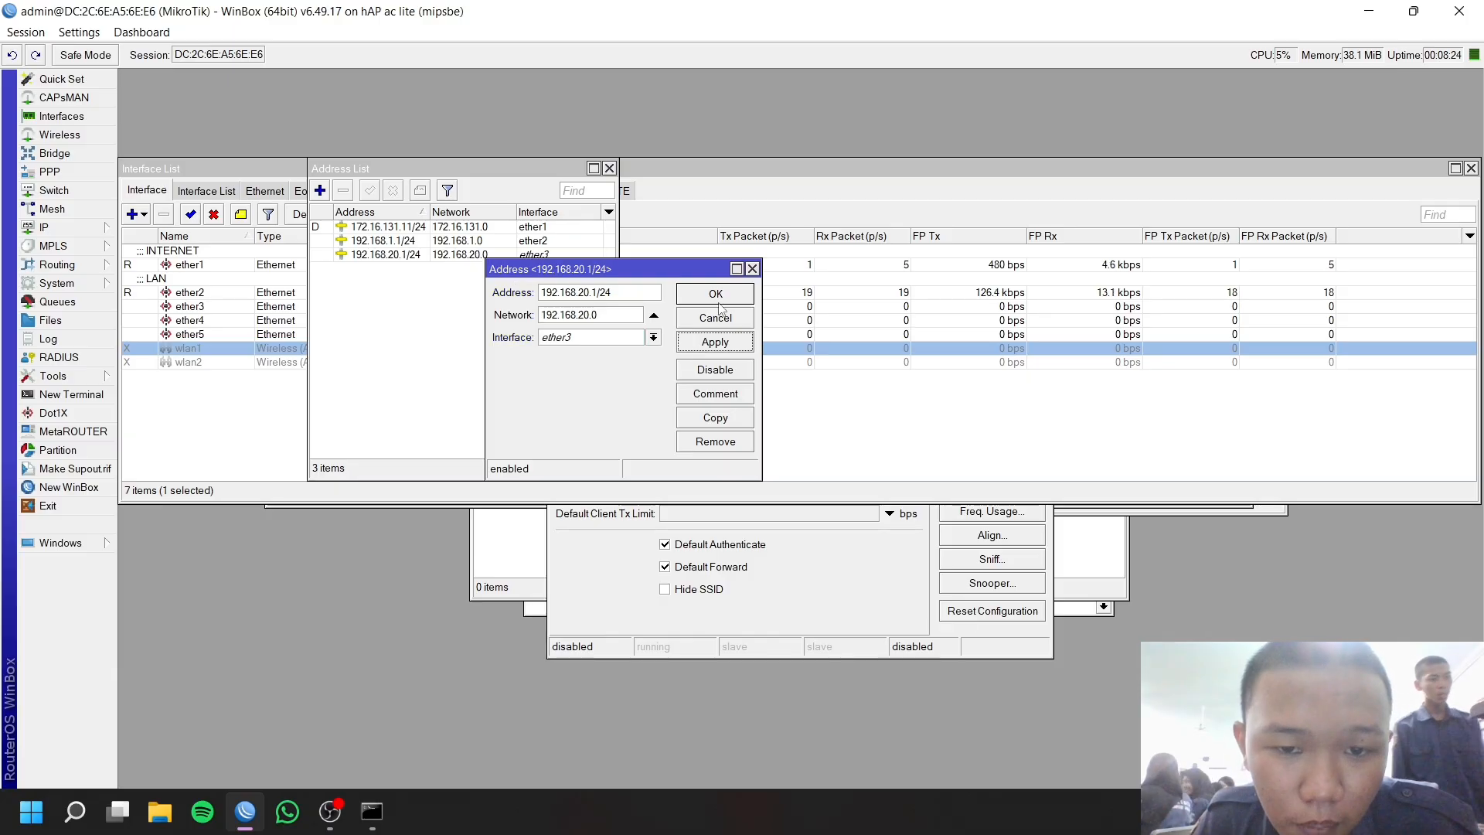
pyautogui.click(717, 299)
pyautogui.click(711, 306)
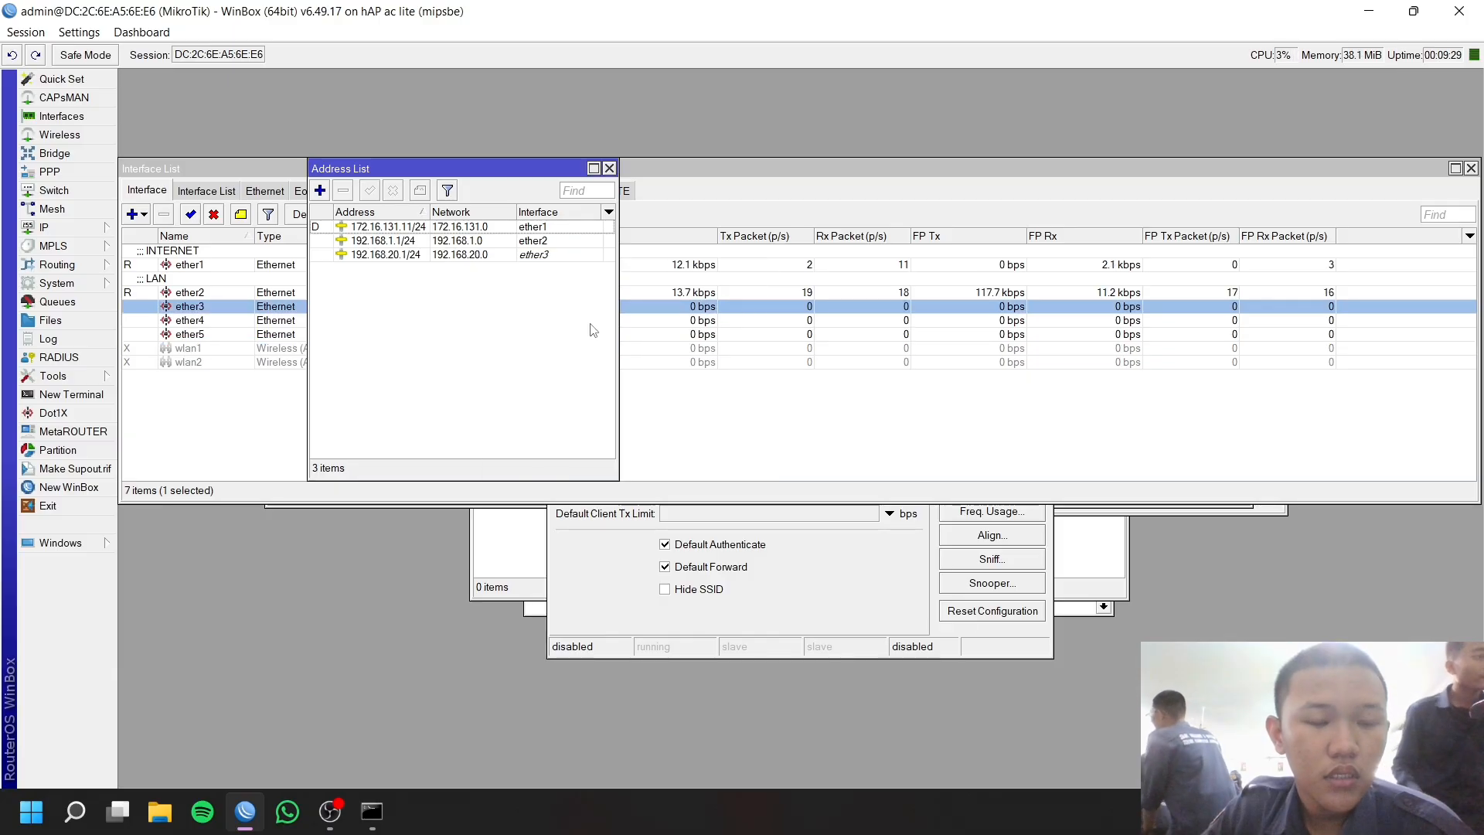
# Run DHCP Setup on ether3 with default settings, creating dhcp2 with dhcp_pool3 and a 00:10:00 lease.
pyautogui.click(54, 228)
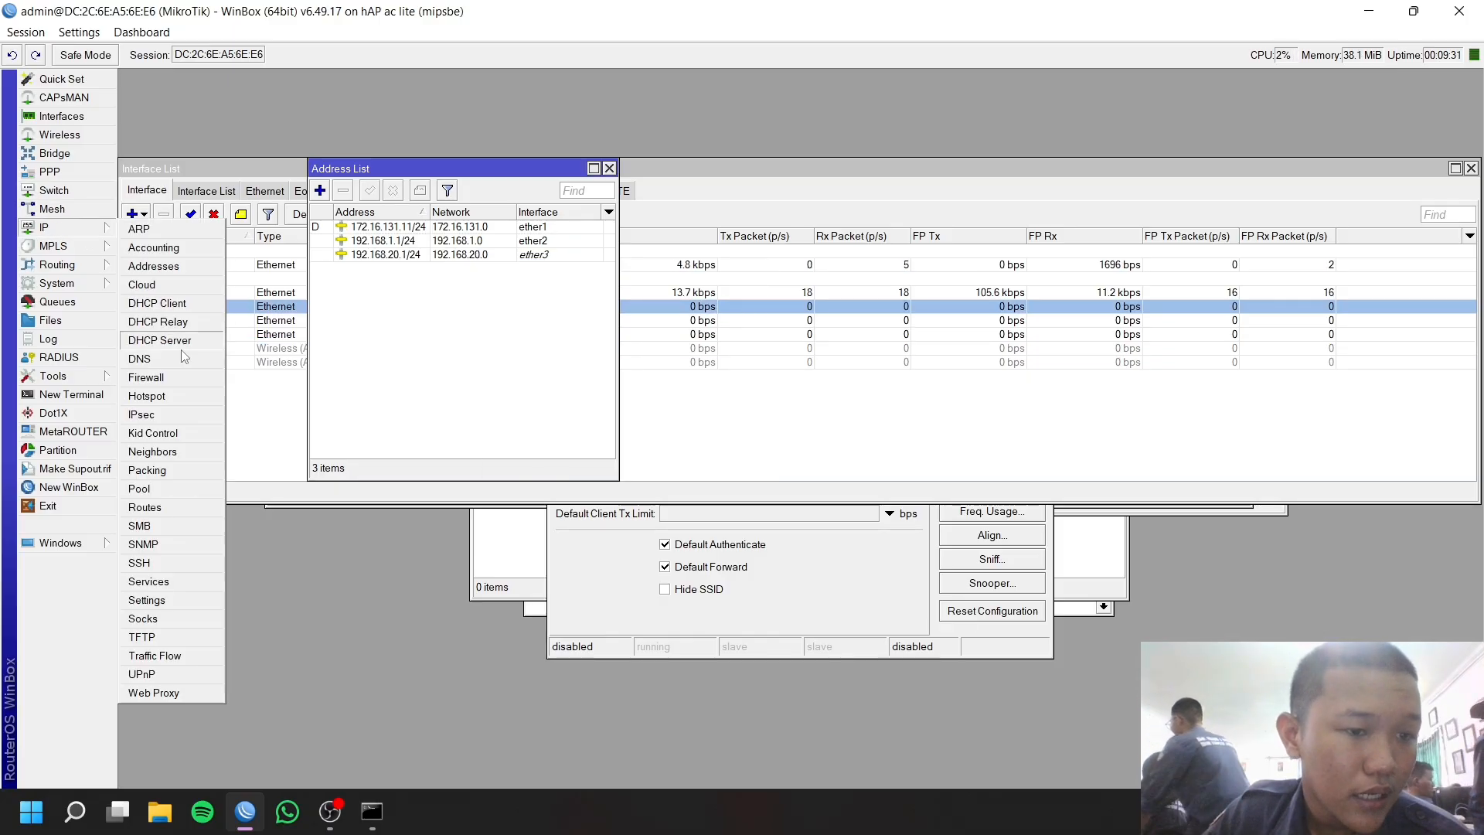
pyautogui.click(187, 340)
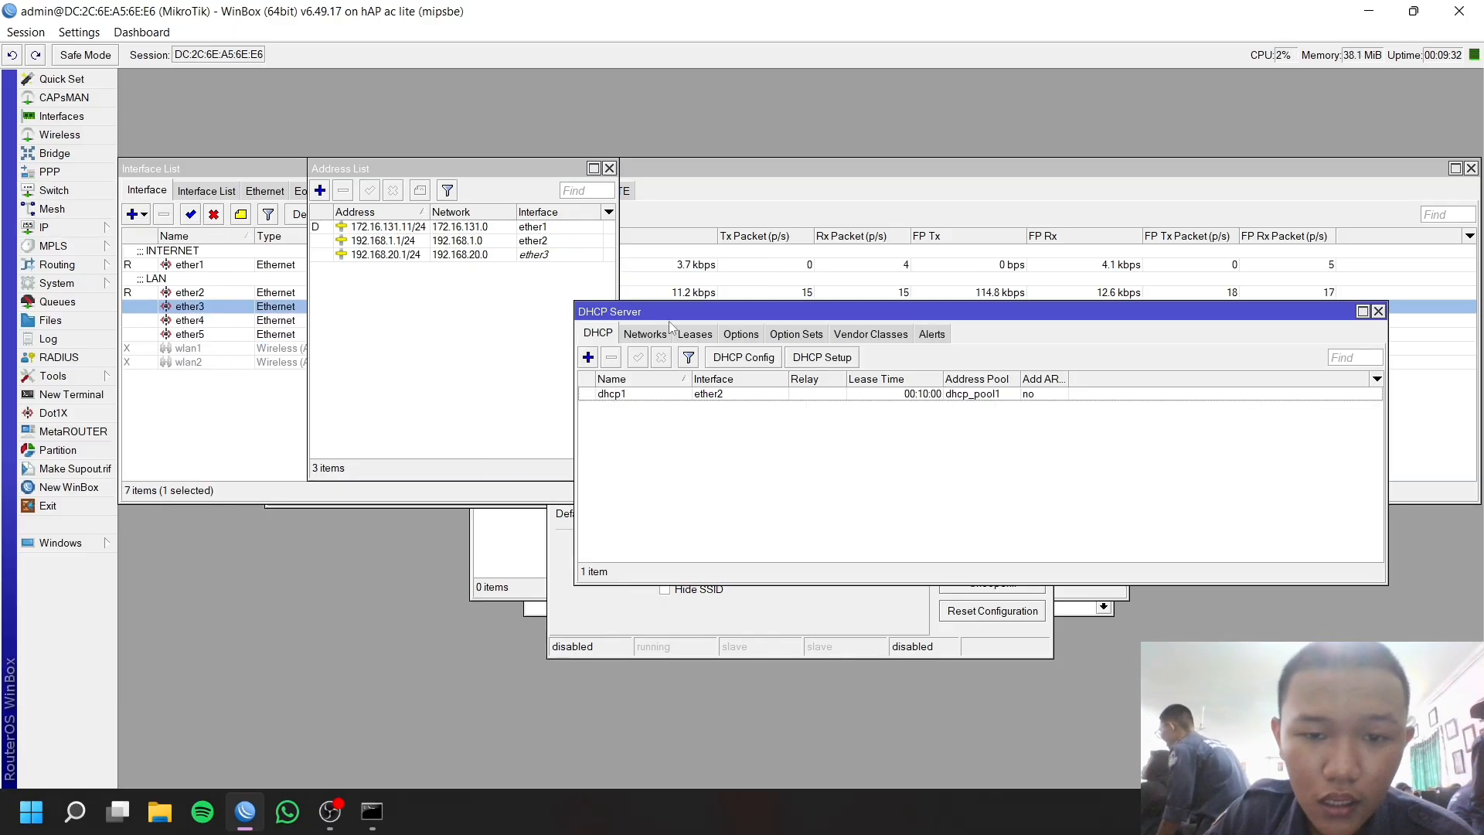
pyautogui.click(821, 357)
pyautogui.click(867, 430)
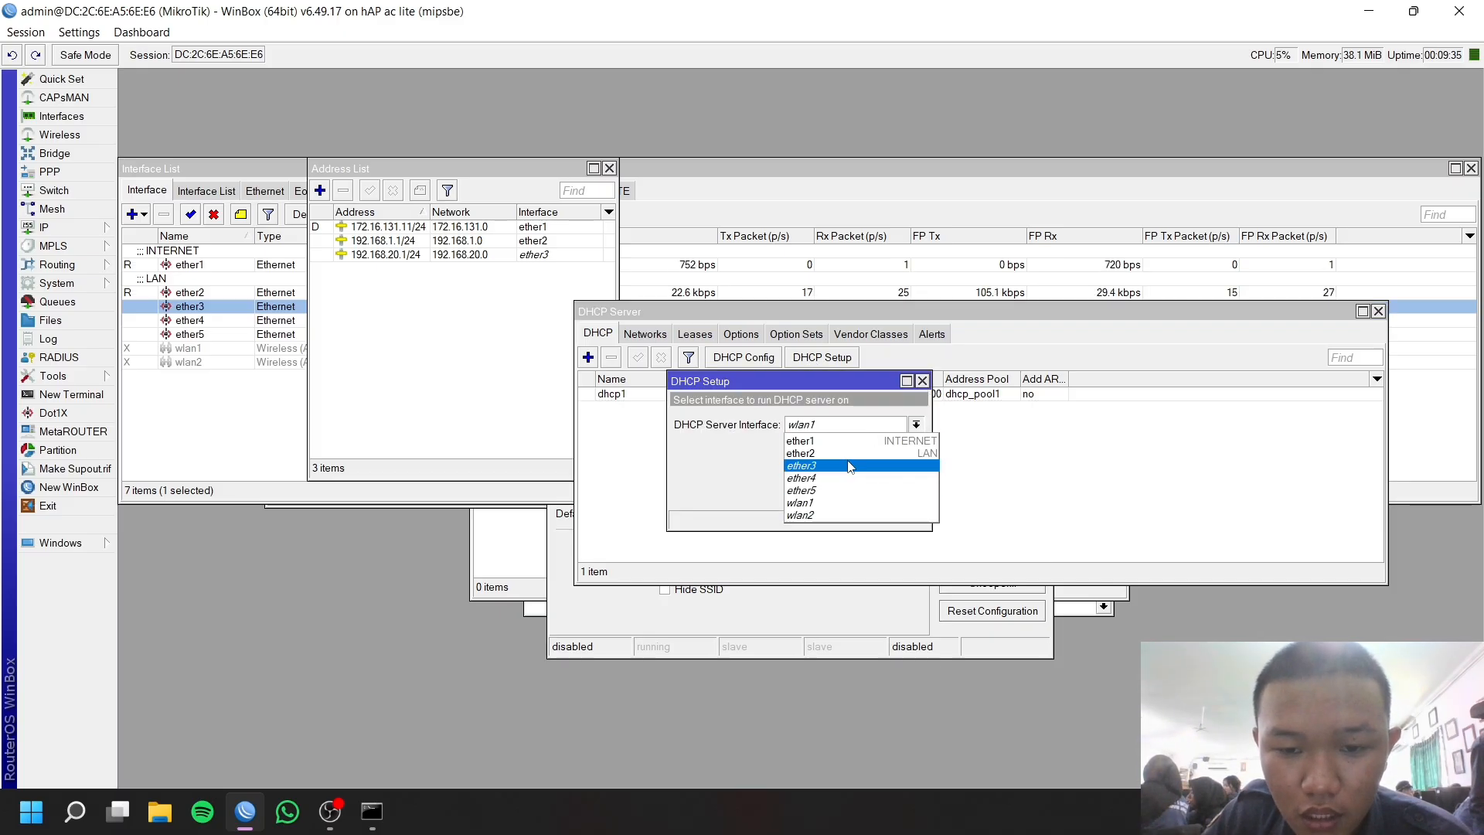
pyautogui.click(849, 466)
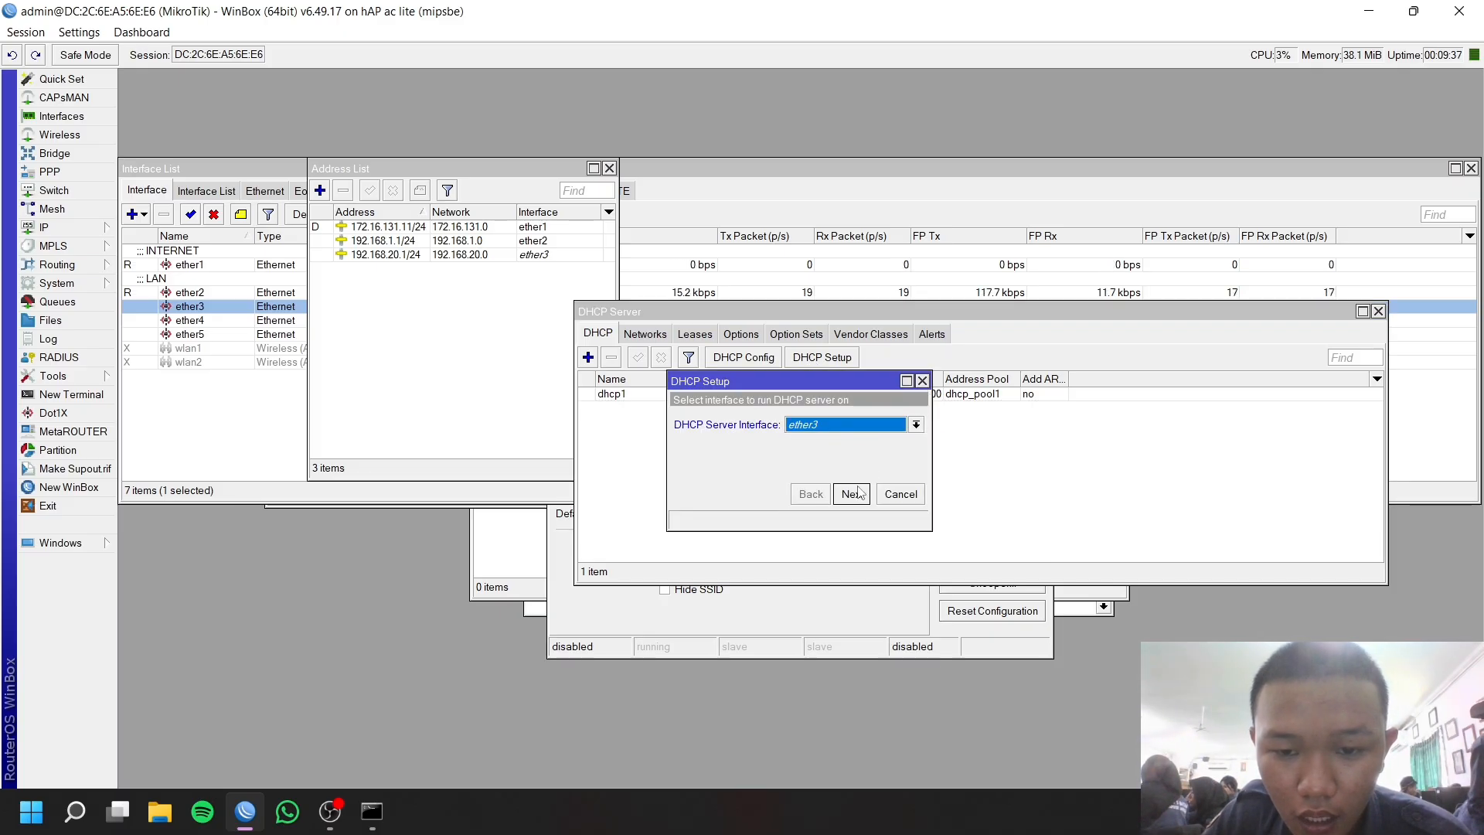
pyautogui.click(856, 497)
pyautogui.click(857, 499)
pyautogui.click(857, 499)
pyautogui.click(857, 499)
pyautogui.click(857, 500)
pyautogui.click(860, 501)
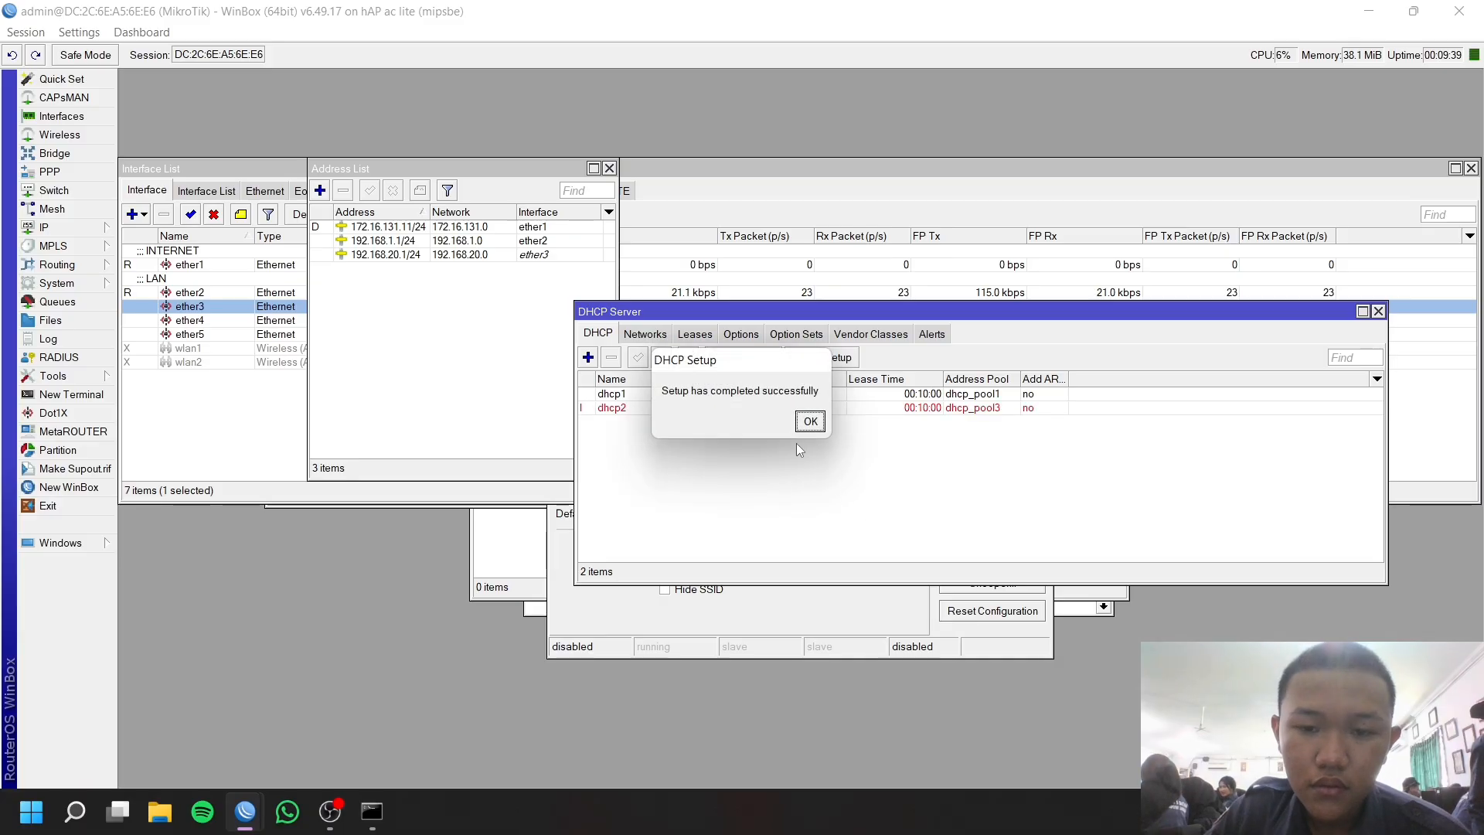
pyautogui.click(803, 418)
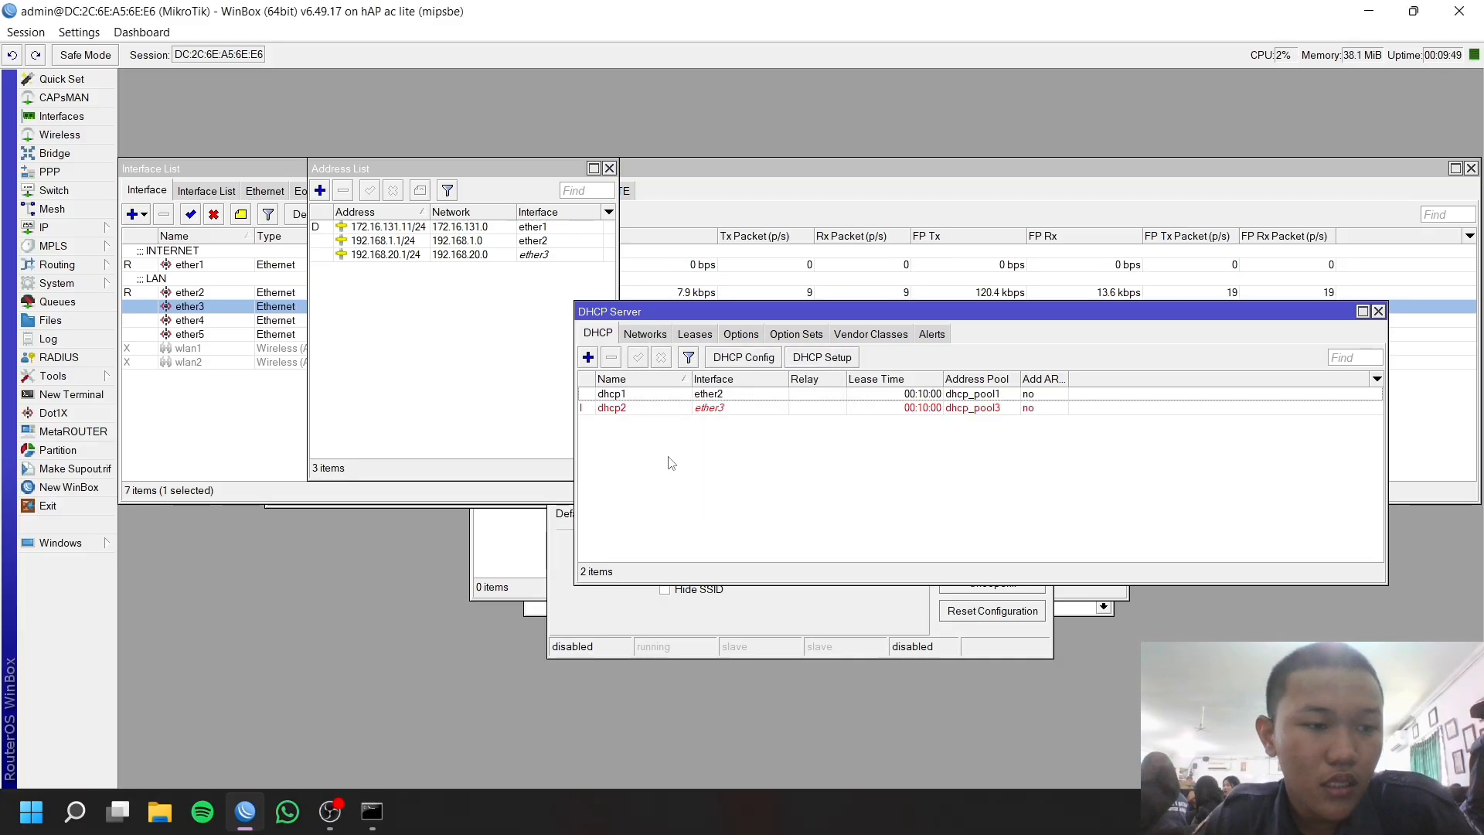
pyautogui.click(54, 227)
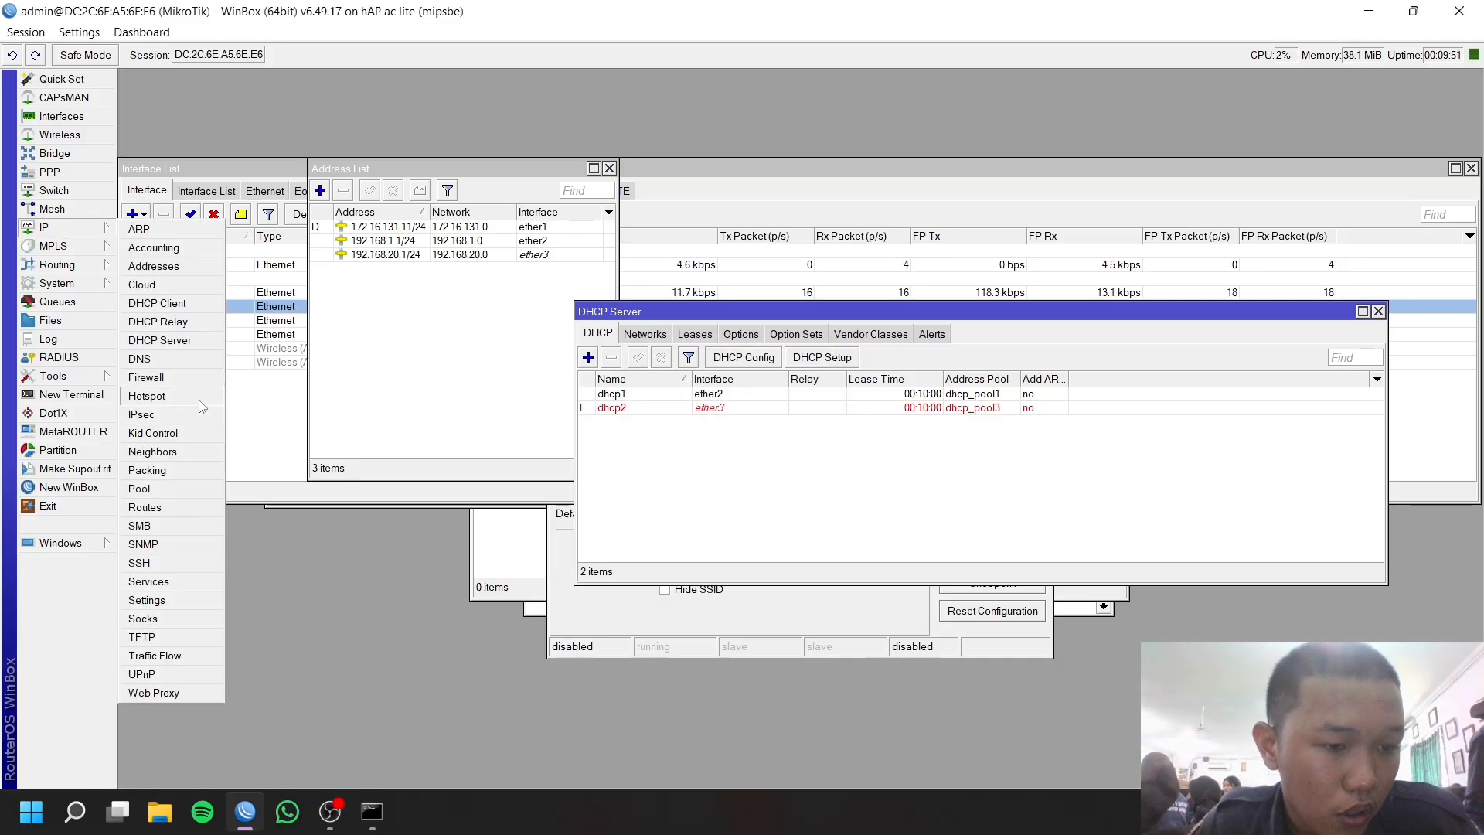
# Start Hotspot Setup on ether3, keeping the local address, no SSL certificate and no SMTP server.
pyautogui.click(193, 395)
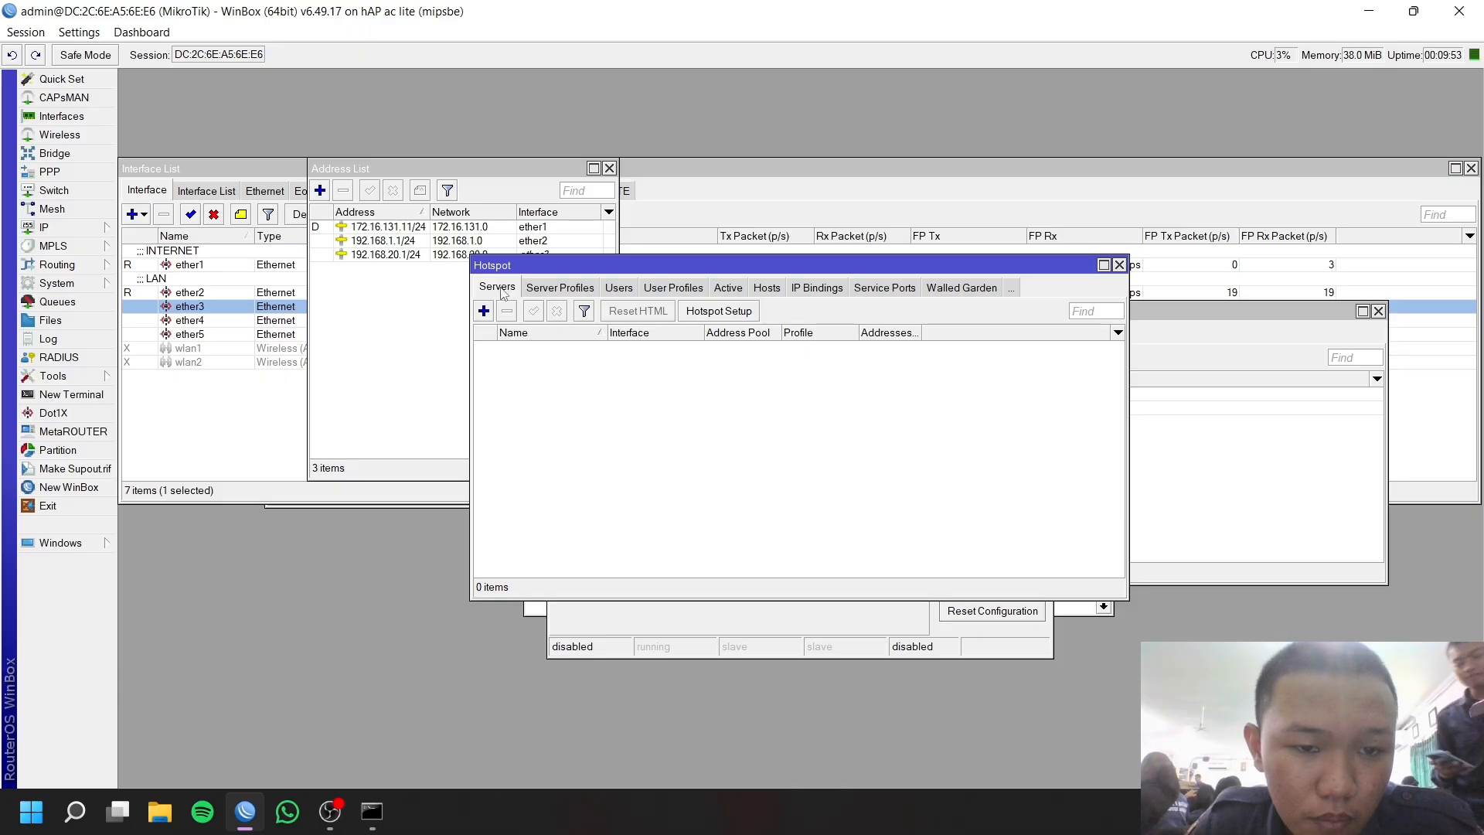
pyautogui.click(702, 315)
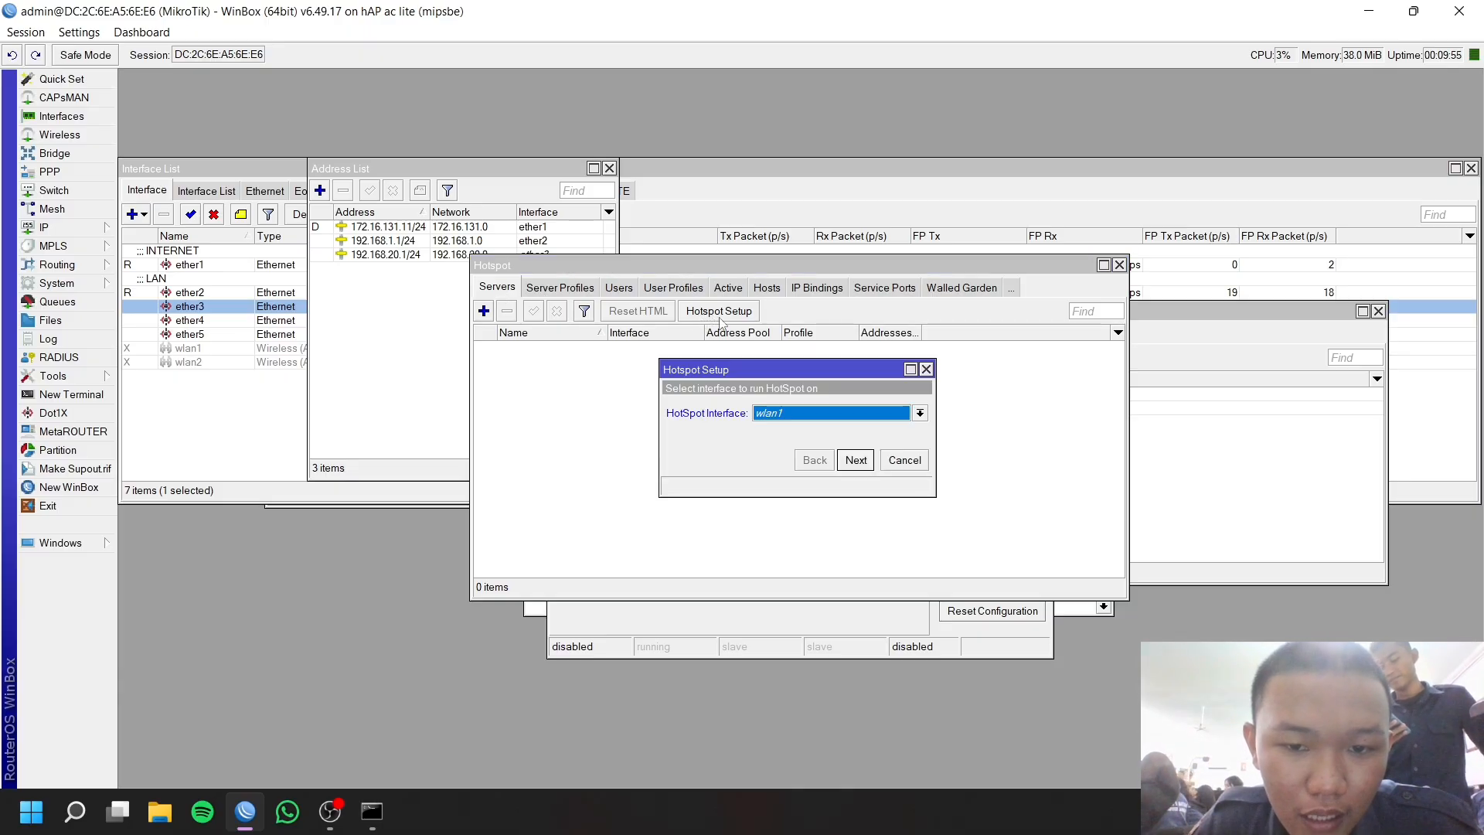
pyautogui.click(806, 417)
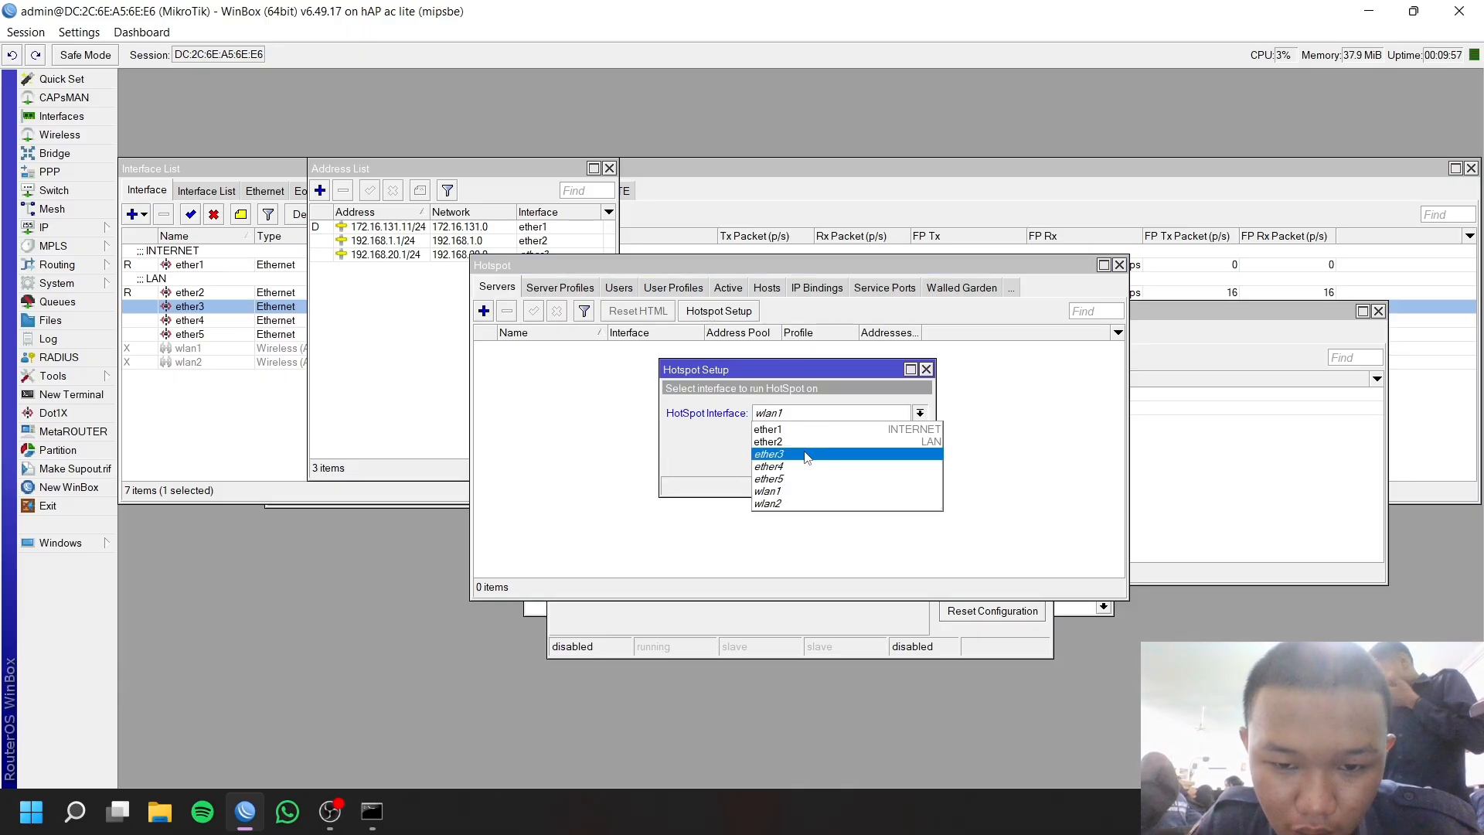
pyautogui.click(807, 456)
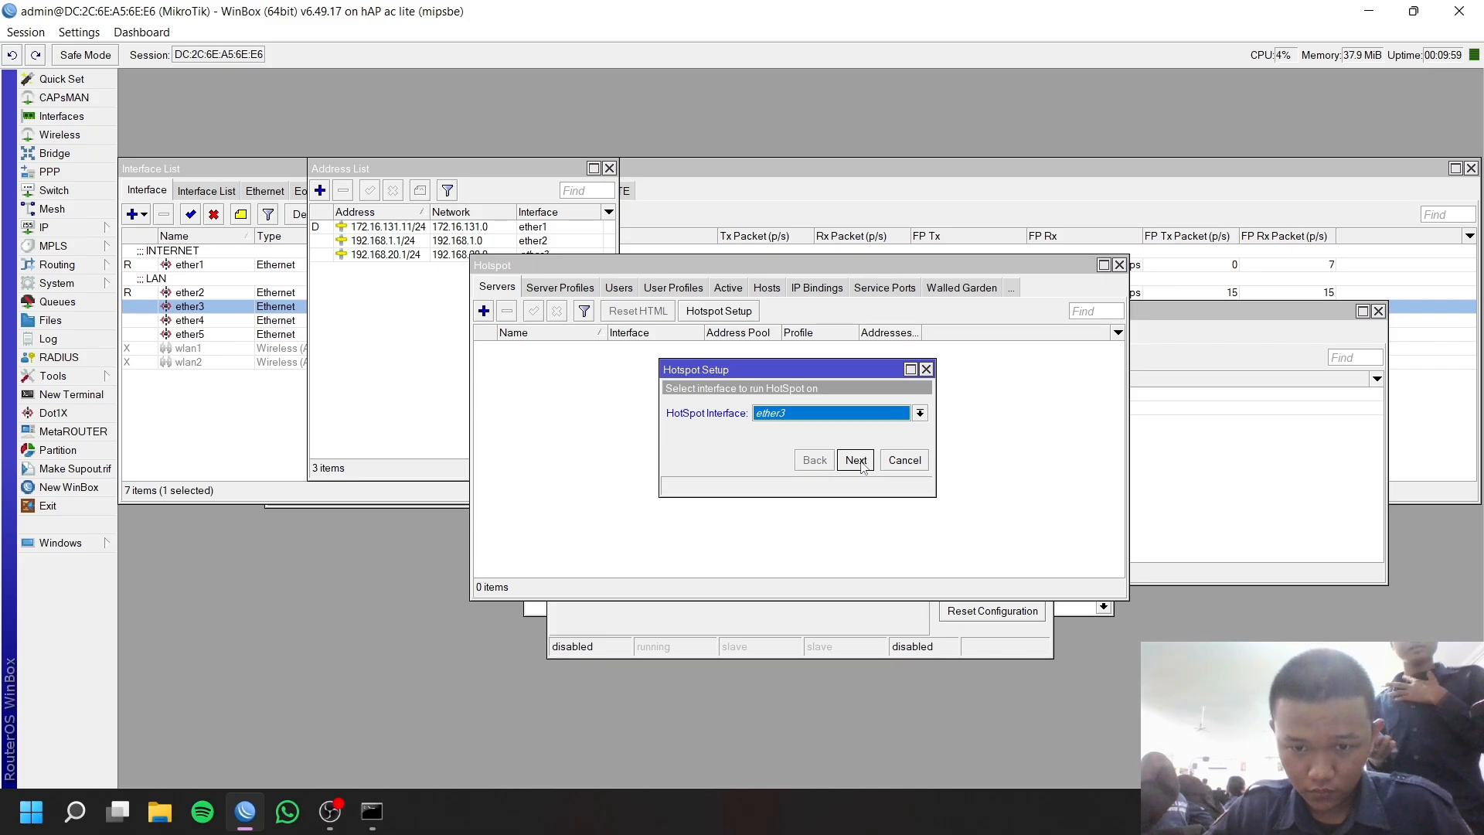
pyautogui.click(856, 460)
pyautogui.click(856, 460)
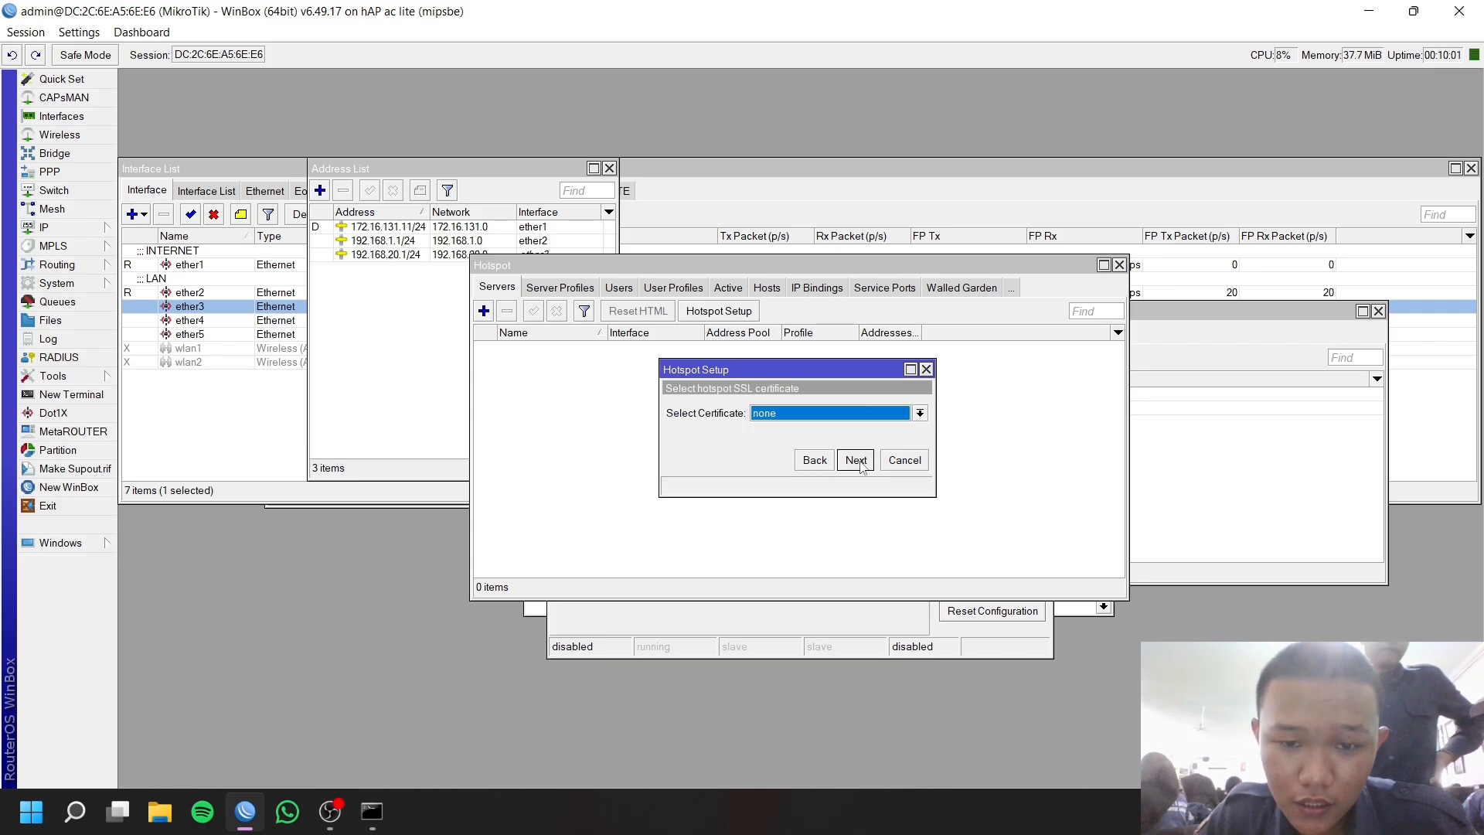
pyautogui.click(815, 415)
pyautogui.click(798, 443)
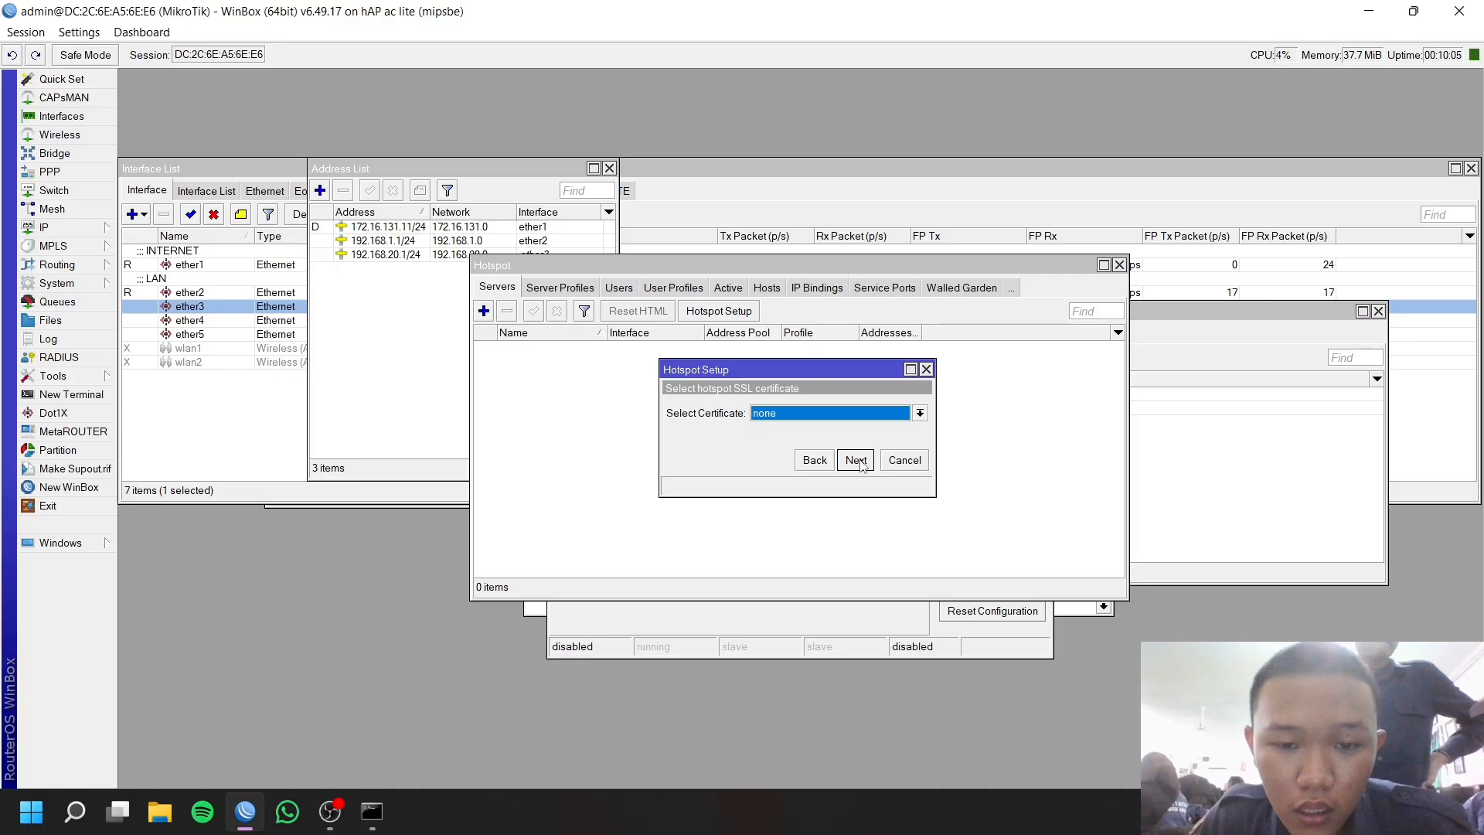
pyautogui.click(858, 460)
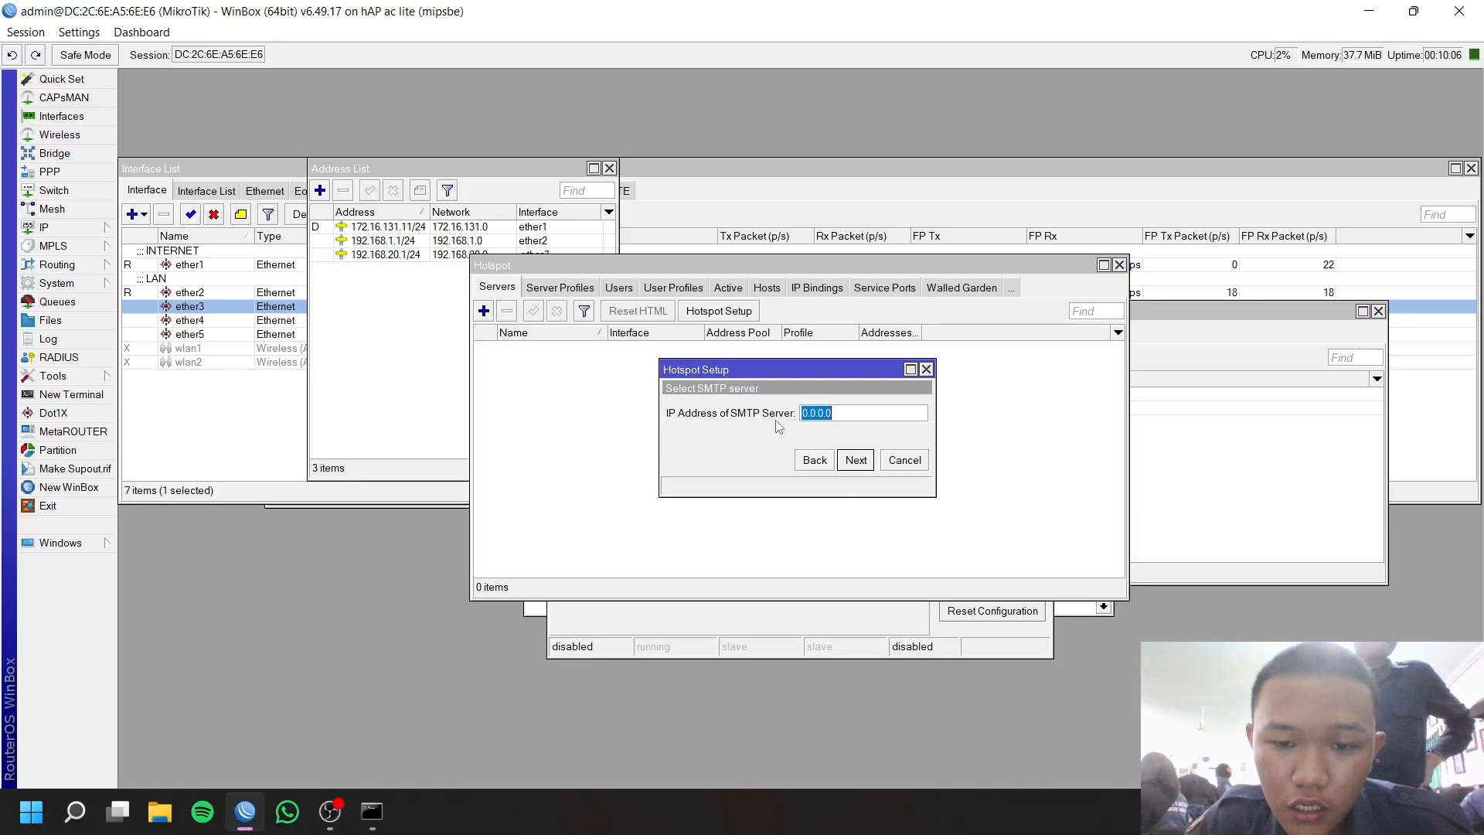
pyautogui.click(860, 460)
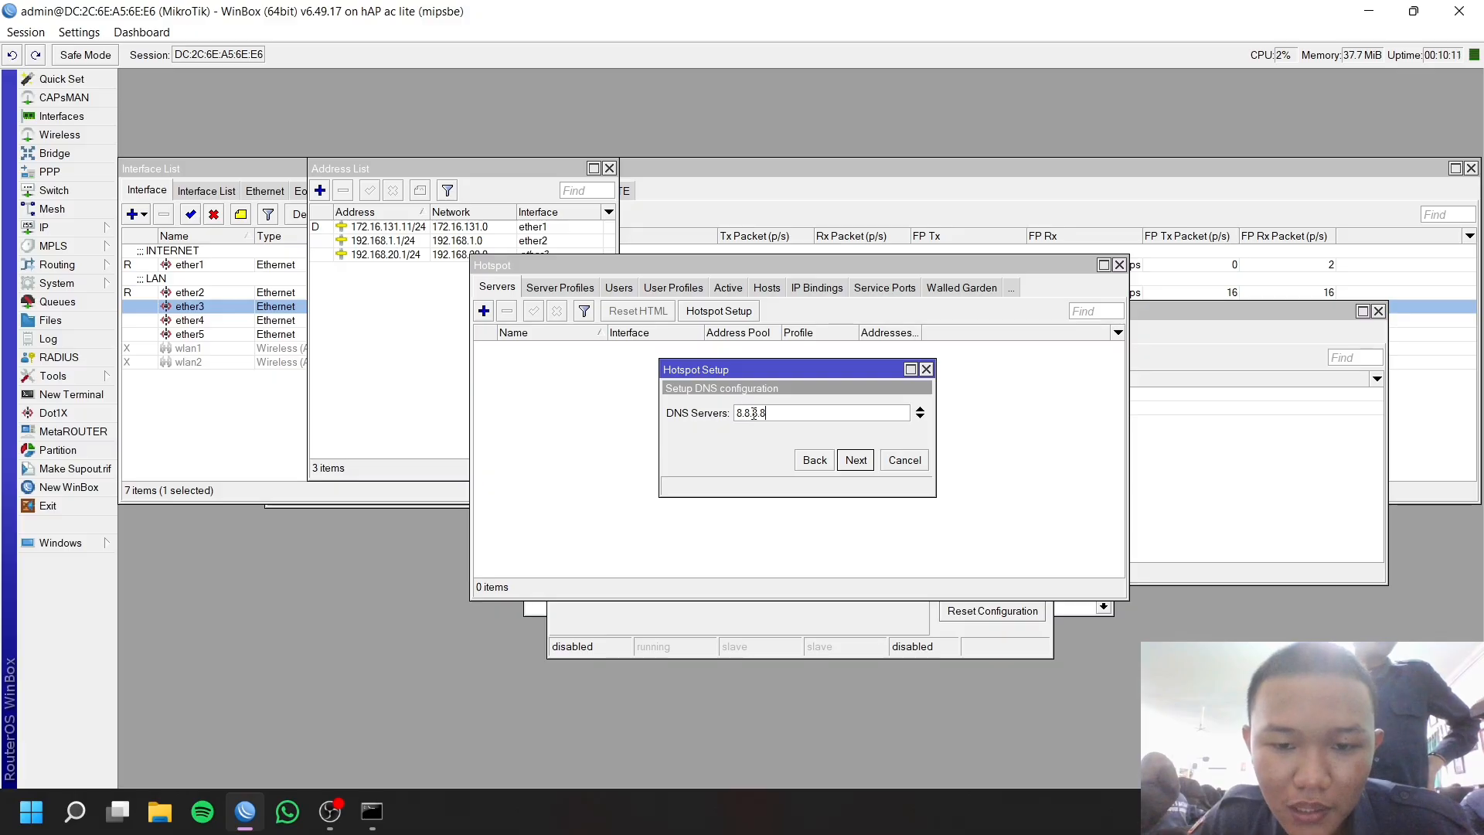
# Finish the hotspot with DNS 8.8.8.8, DNS name ZIVEN.NET and local user admin with a password.
pyautogui.click(856, 461)
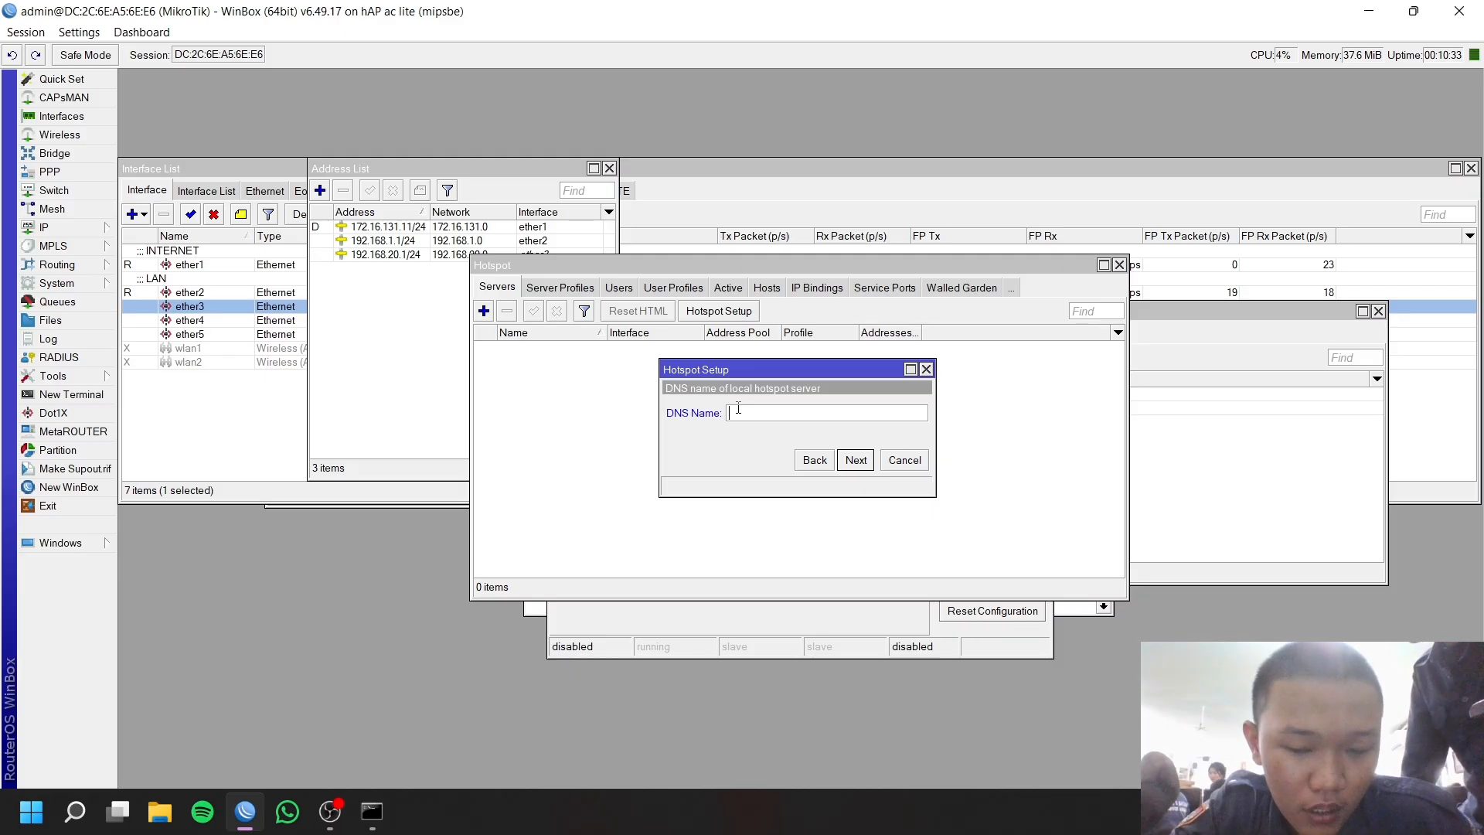
pyautogui.write('VEN')
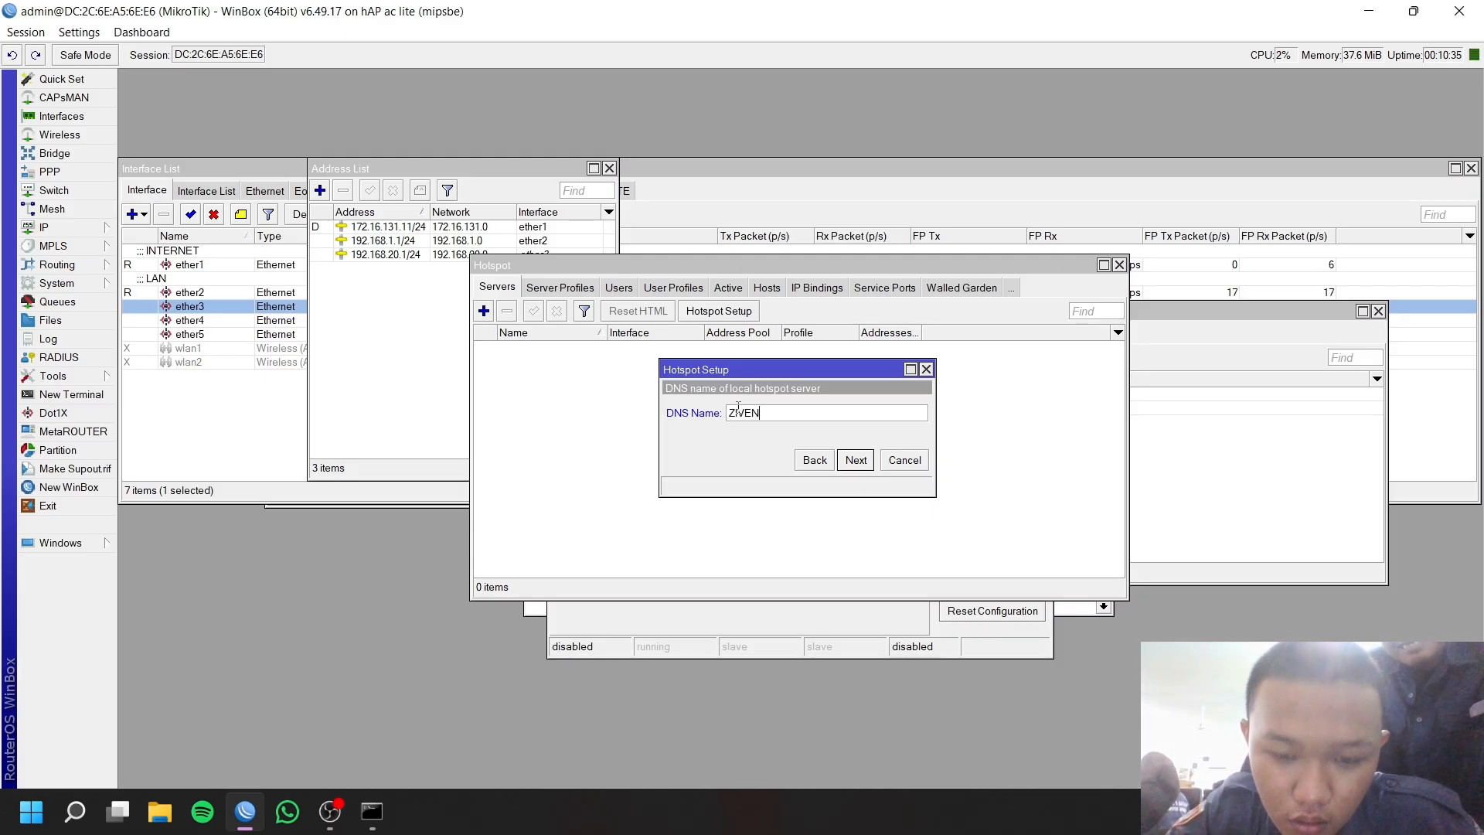
pyautogui.write('.NET')
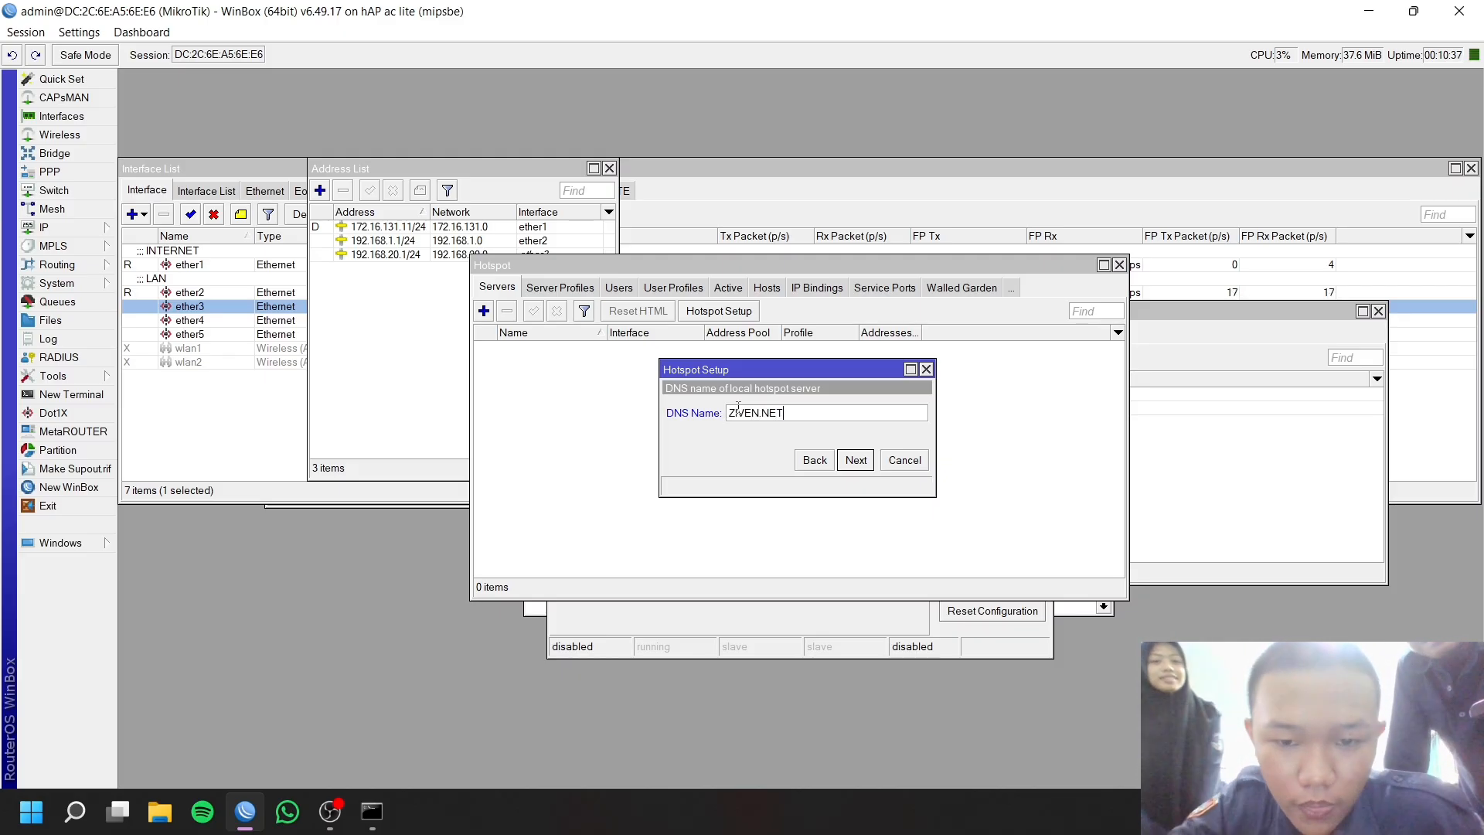
pyautogui.click(856, 459)
pyautogui.click(822, 435)
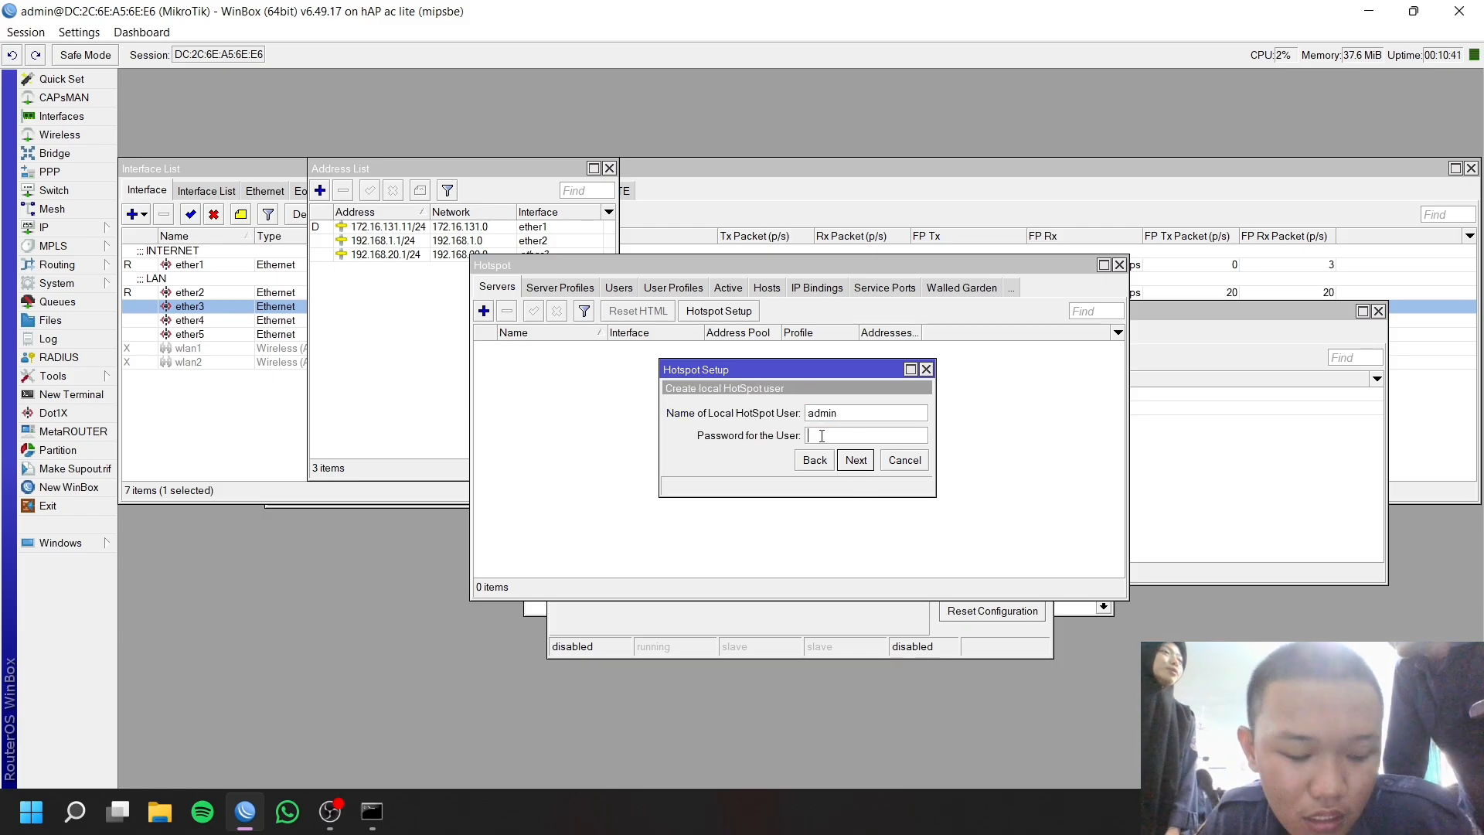
pyautogui.write('1')
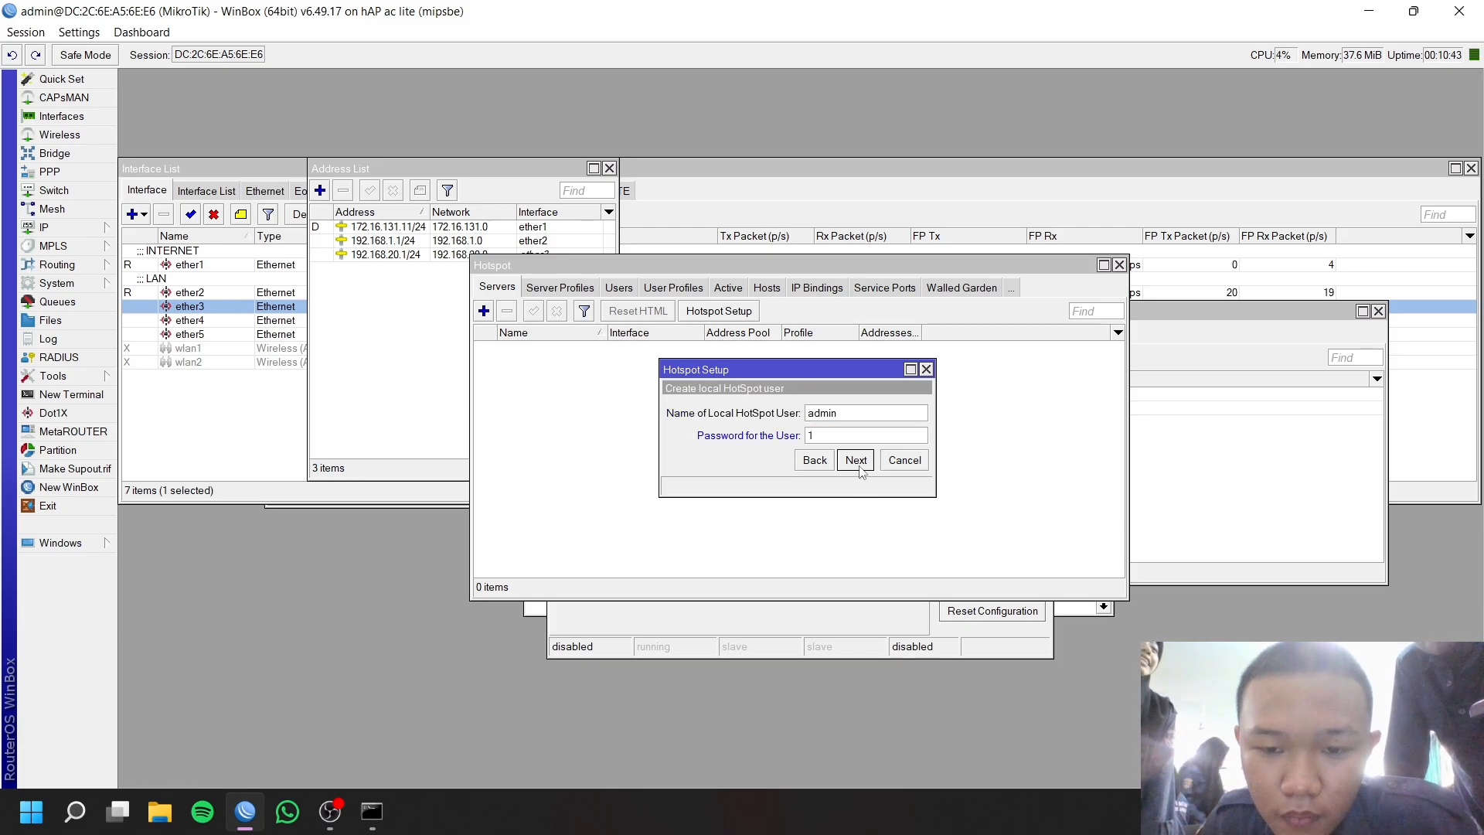
pyautogui.click(857, 461)
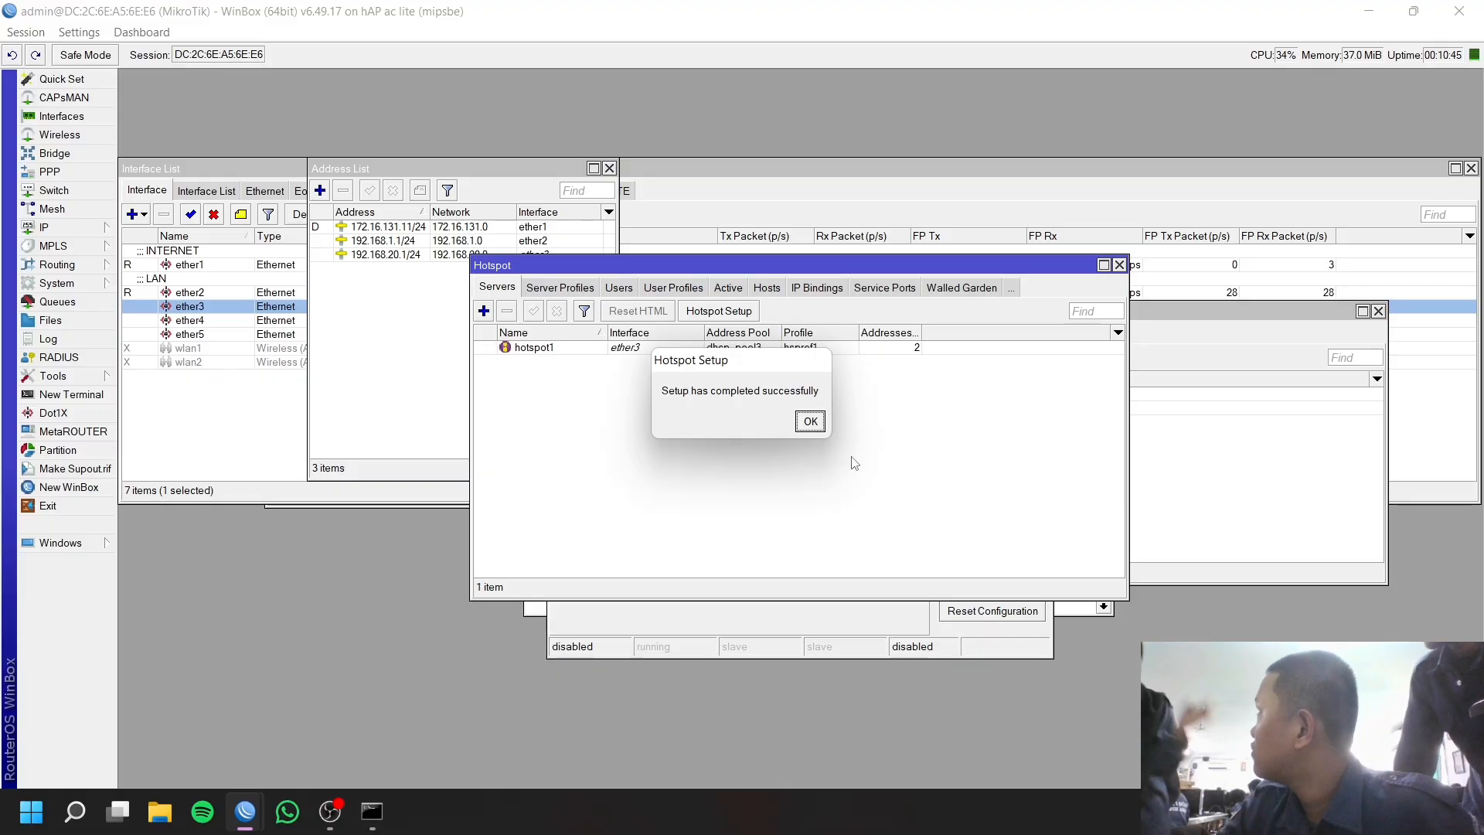
pyautogui.click(809, 421)
# Enable Use RADIUS in the hsprof1 server profile, then view the hotspot Users list.
pyautogui.click(554, 291)
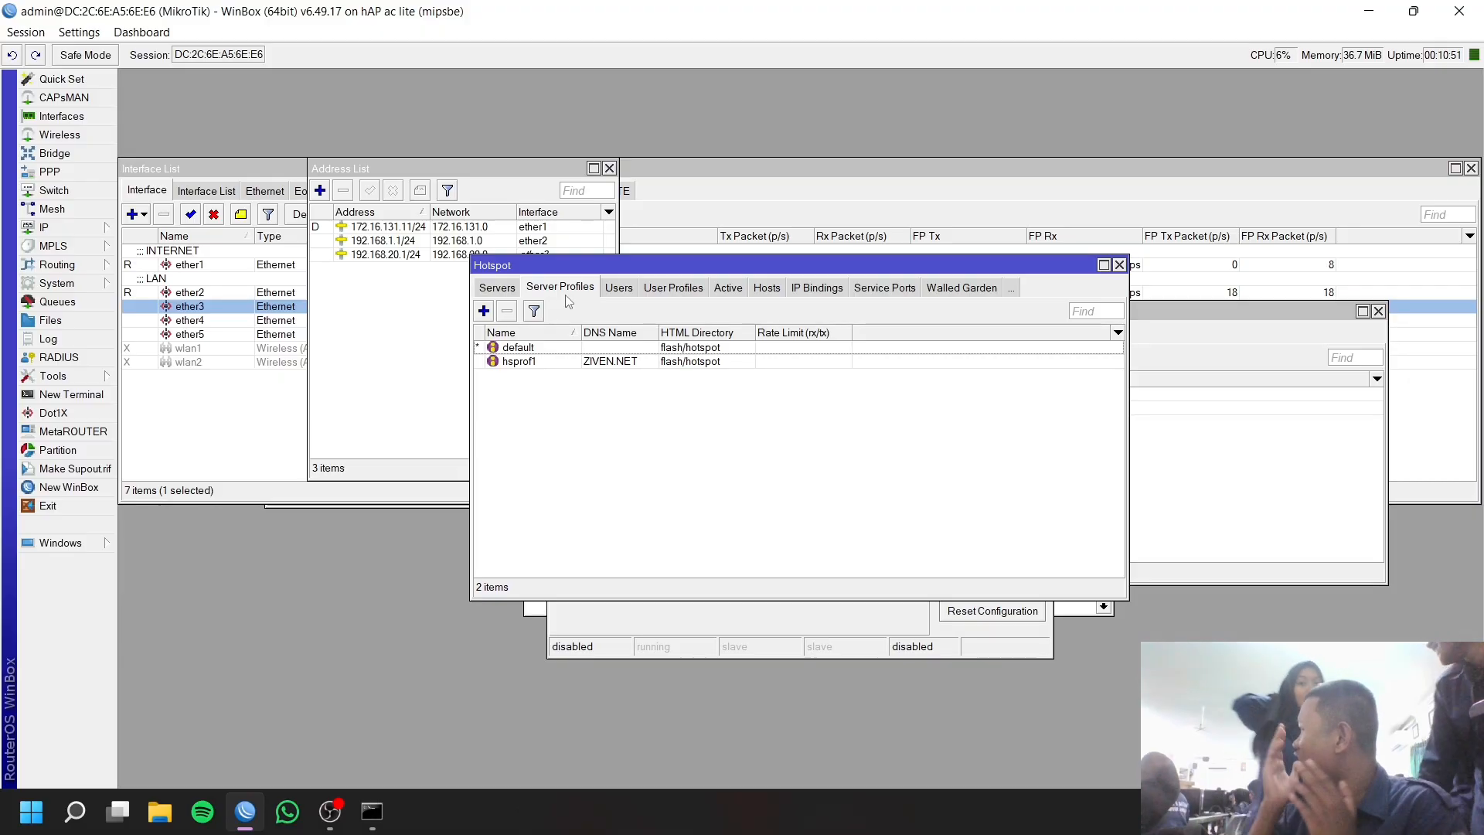
pyautogui.click(497, 292)
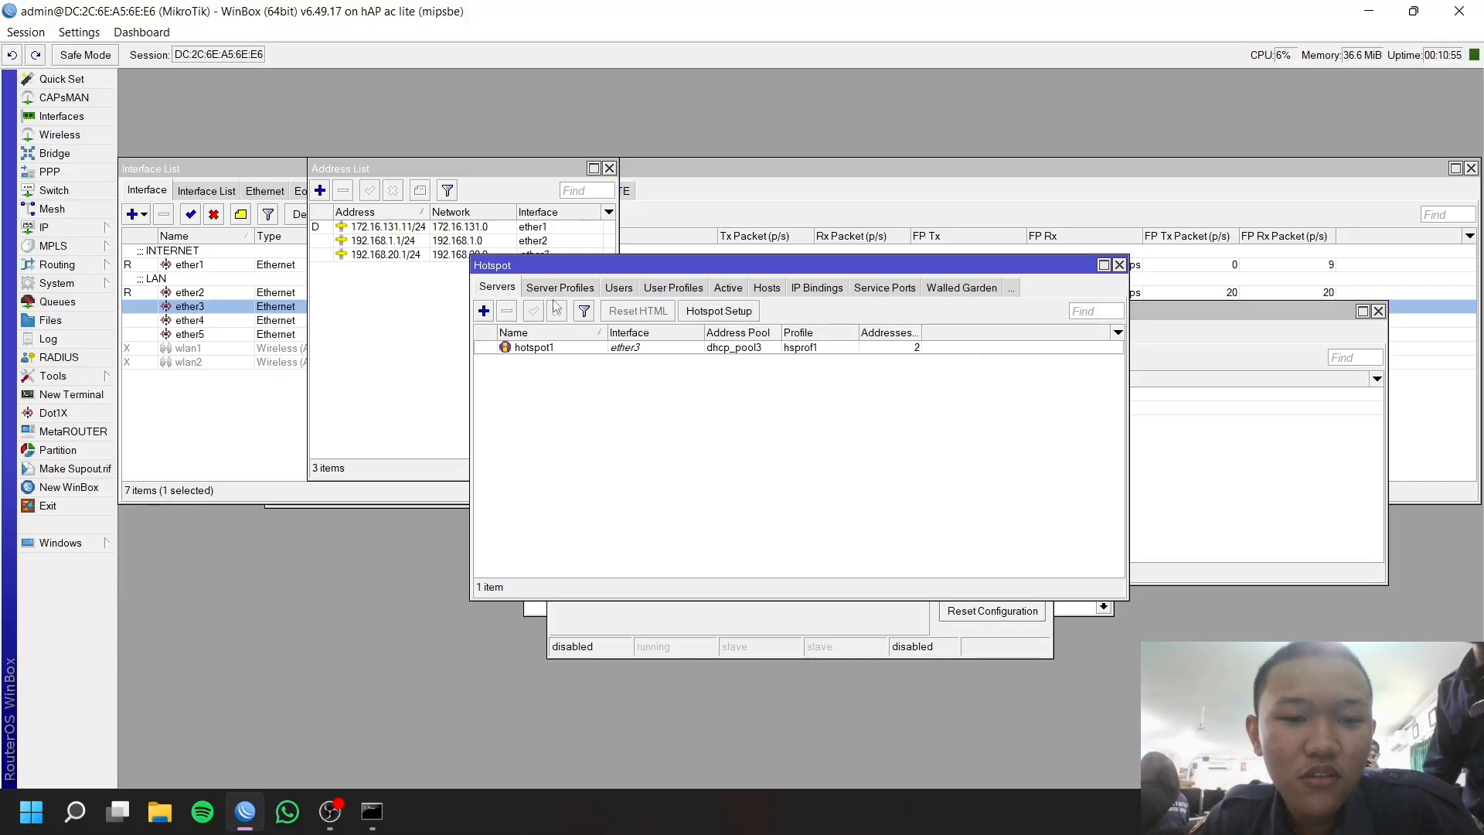
pyautogui.click(568, 288)
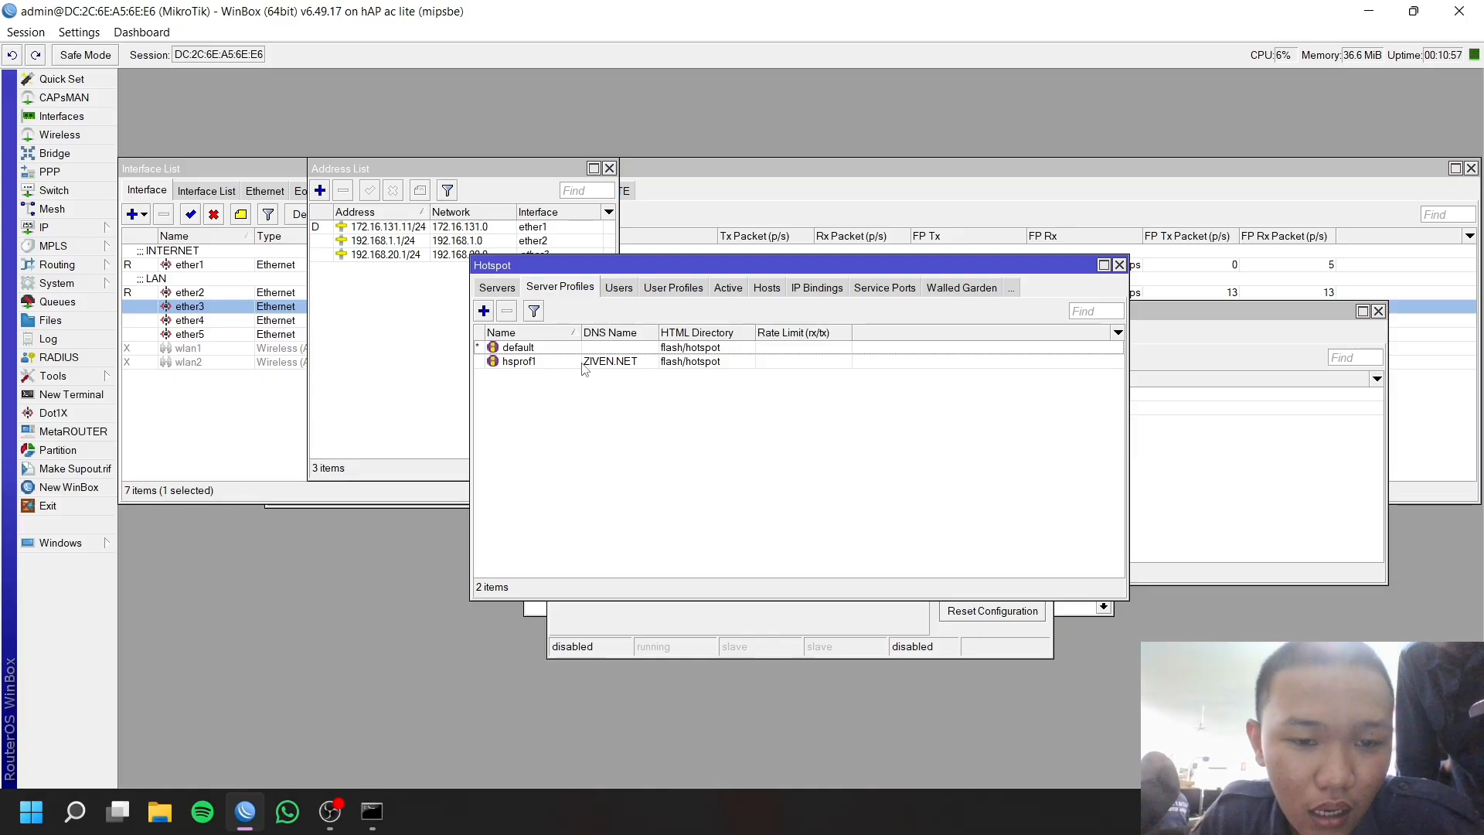
pyautogui.doubleClick(537, 362)
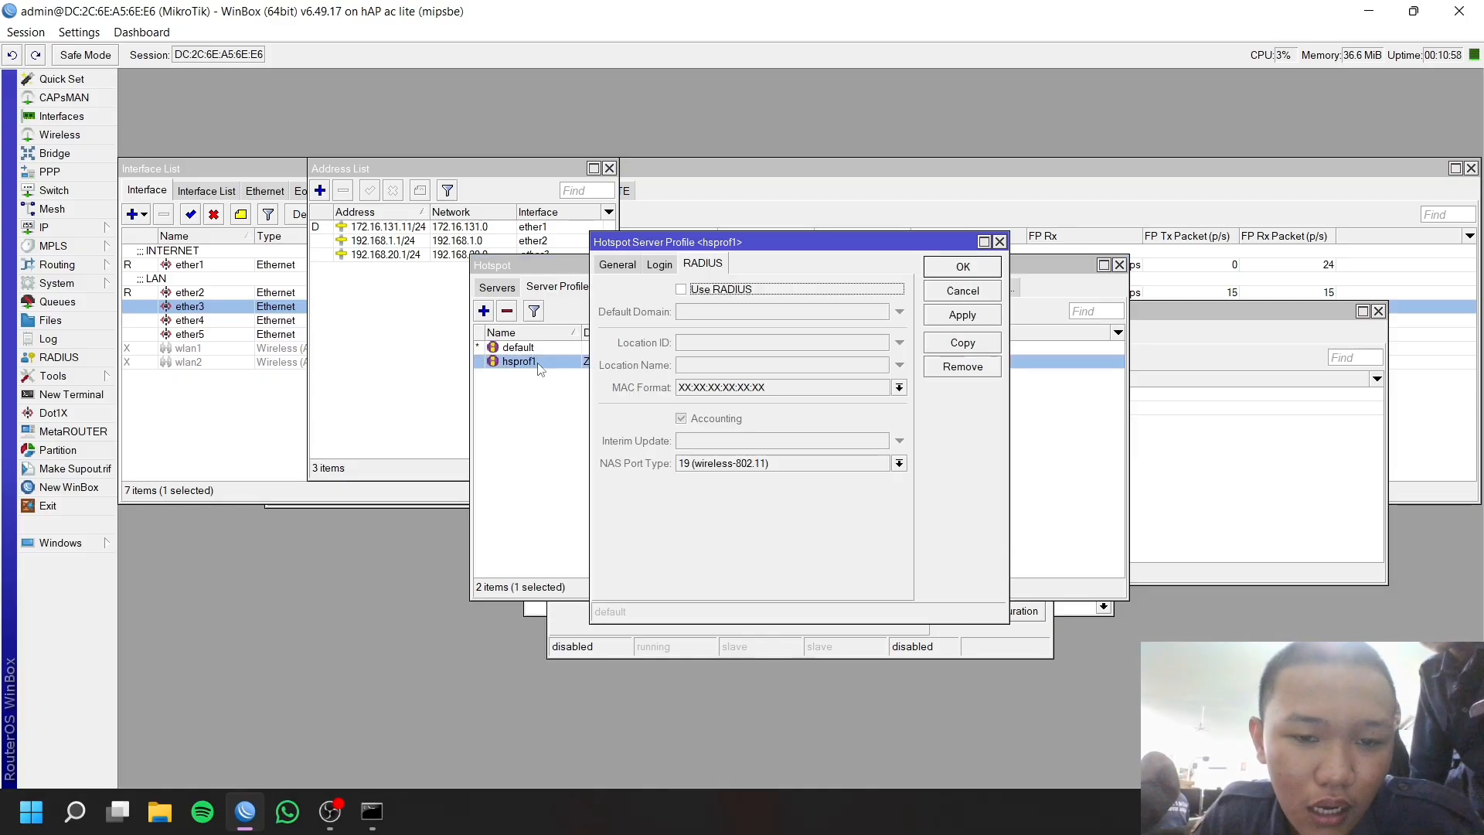
pyautogui.click(682, 291)
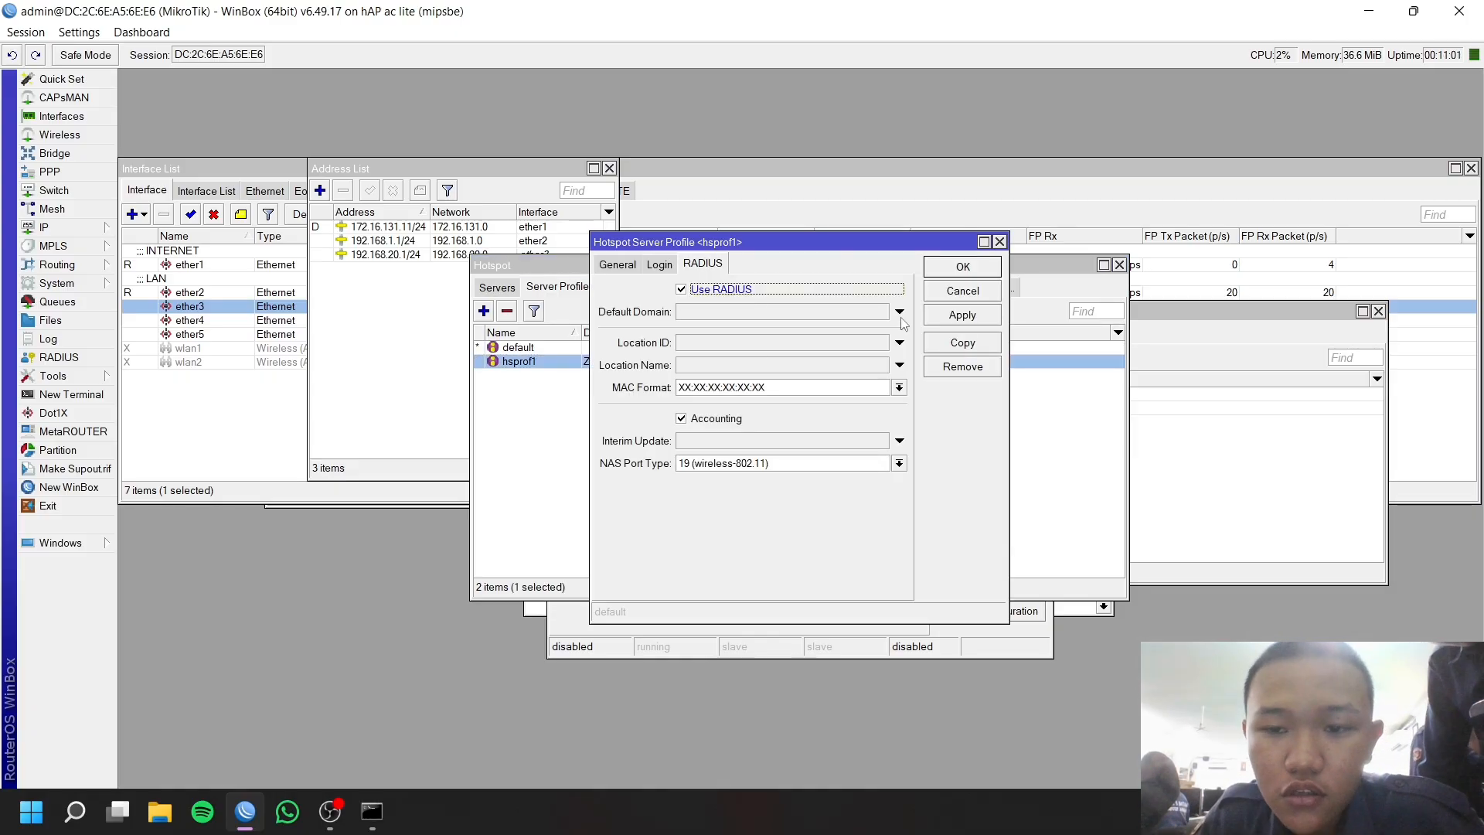
pyautogui.click(962, 267)
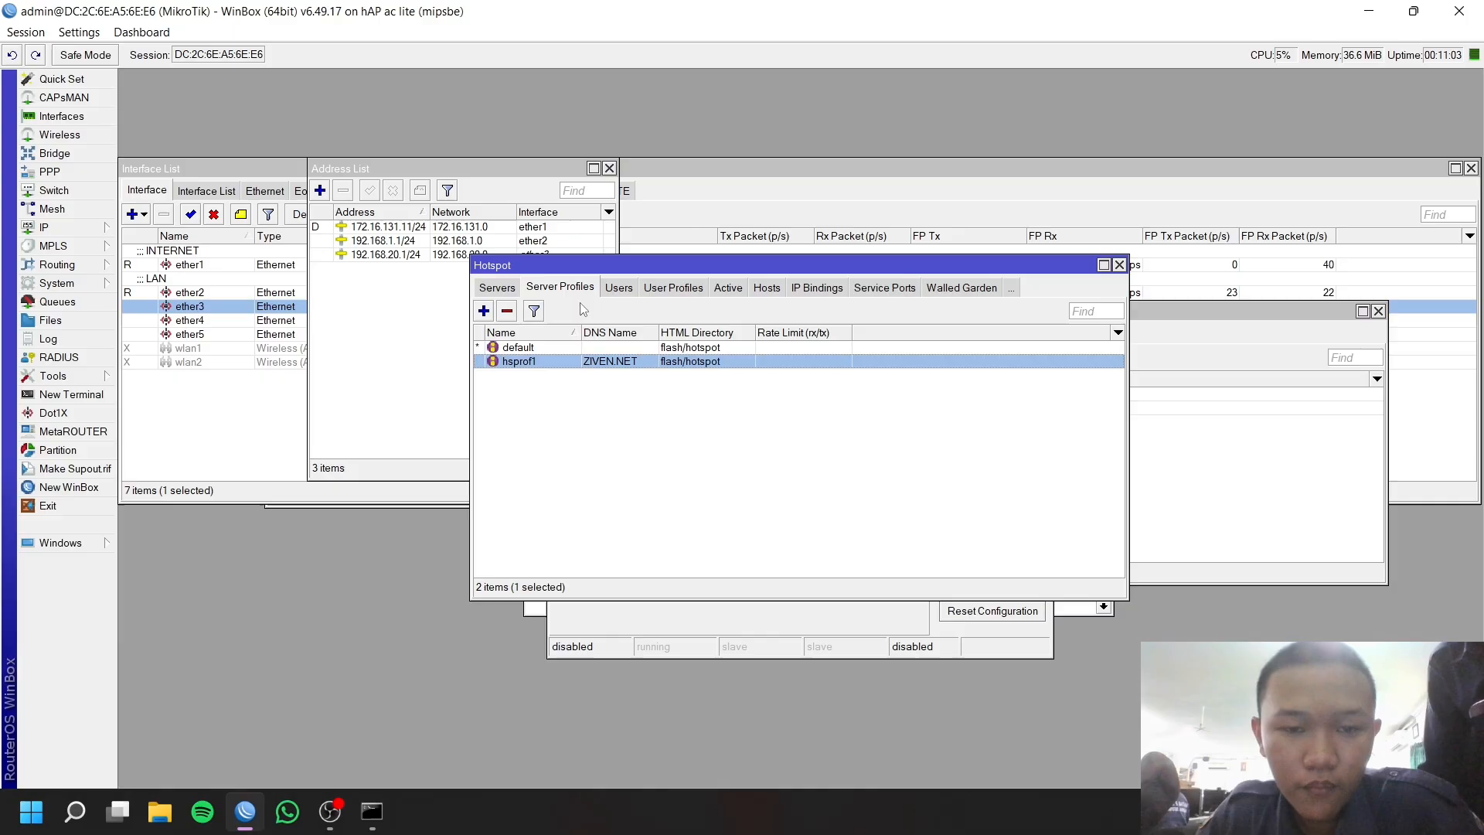
pyautogui.click(623, 289)
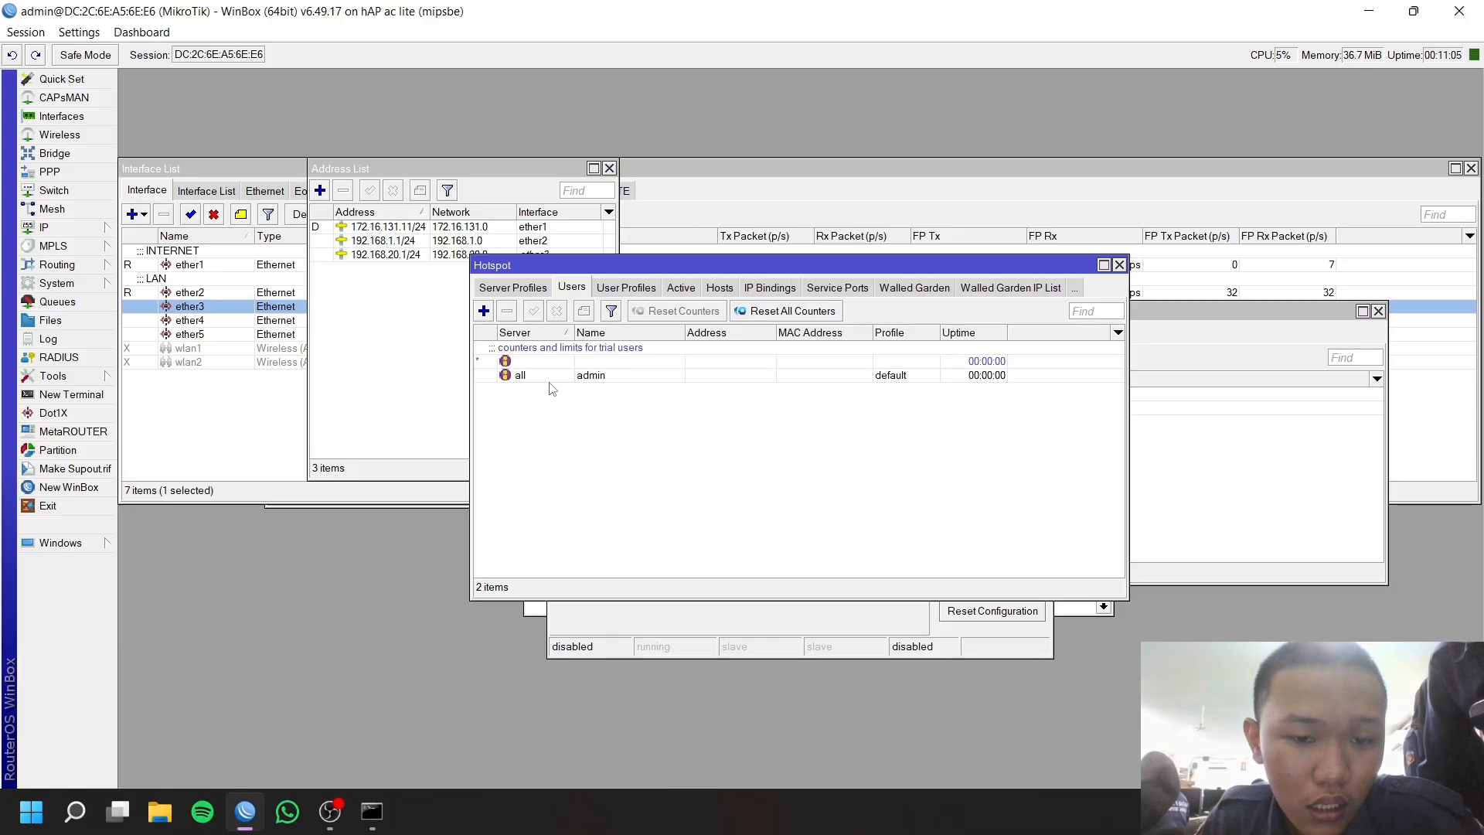
# Add a hotspot user named ziven with a password and the default profile.
pyautogui.click(484, 310)
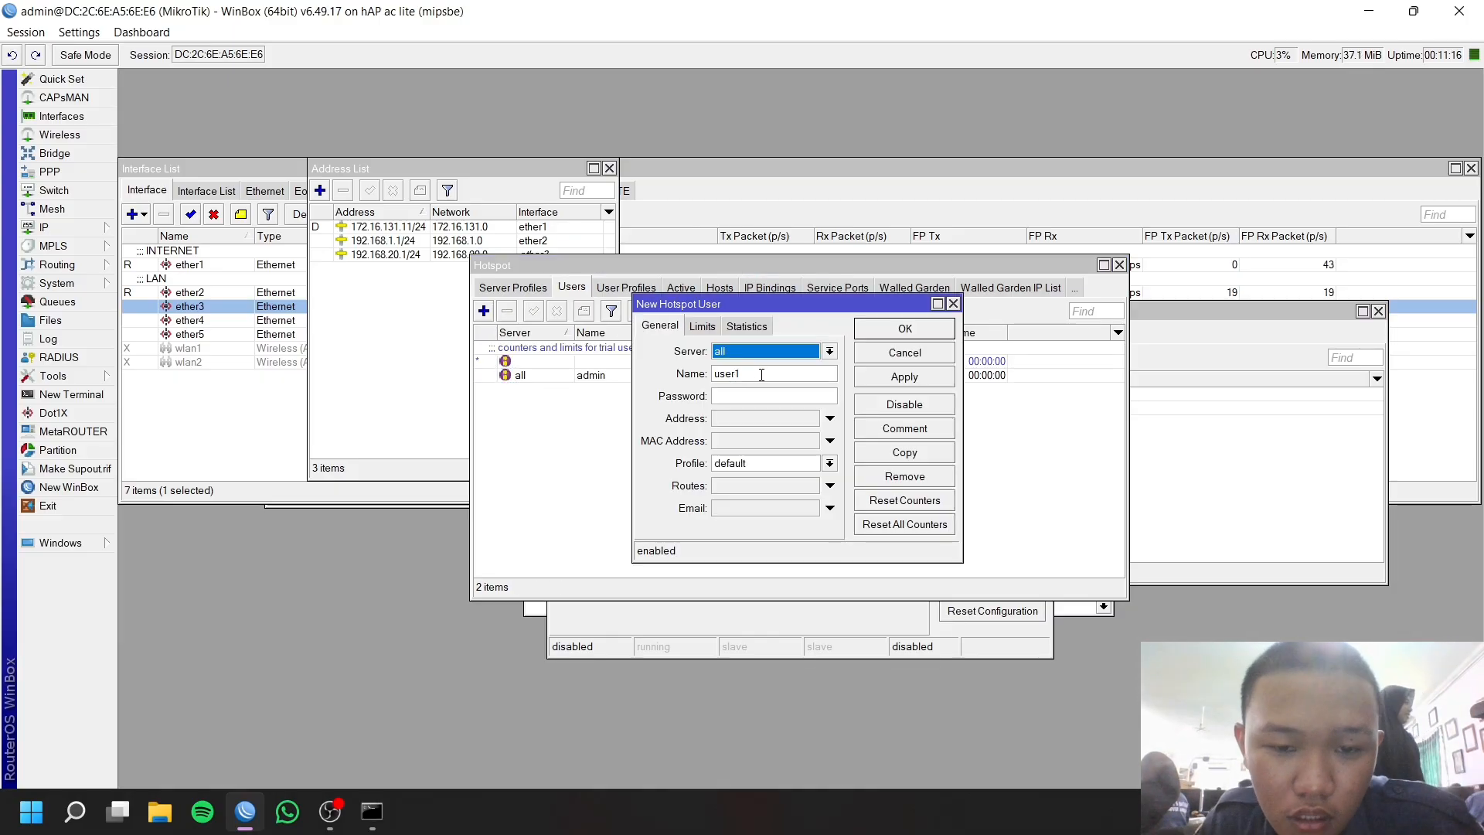
pyautogui.moveTo(761, 374); pyautogui.dragTo(653, 382)
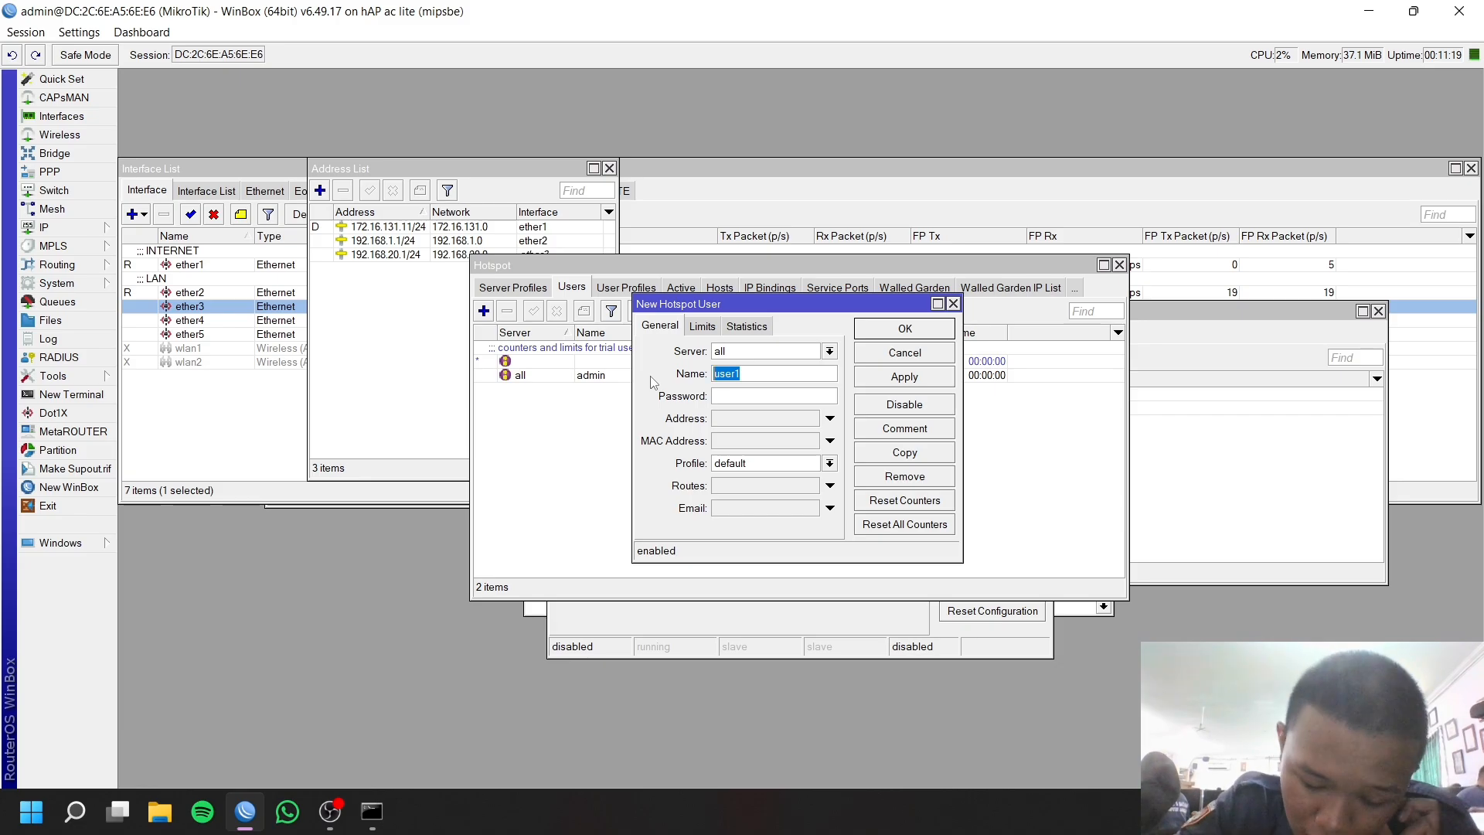
pyautogui.write('ZIVEN')
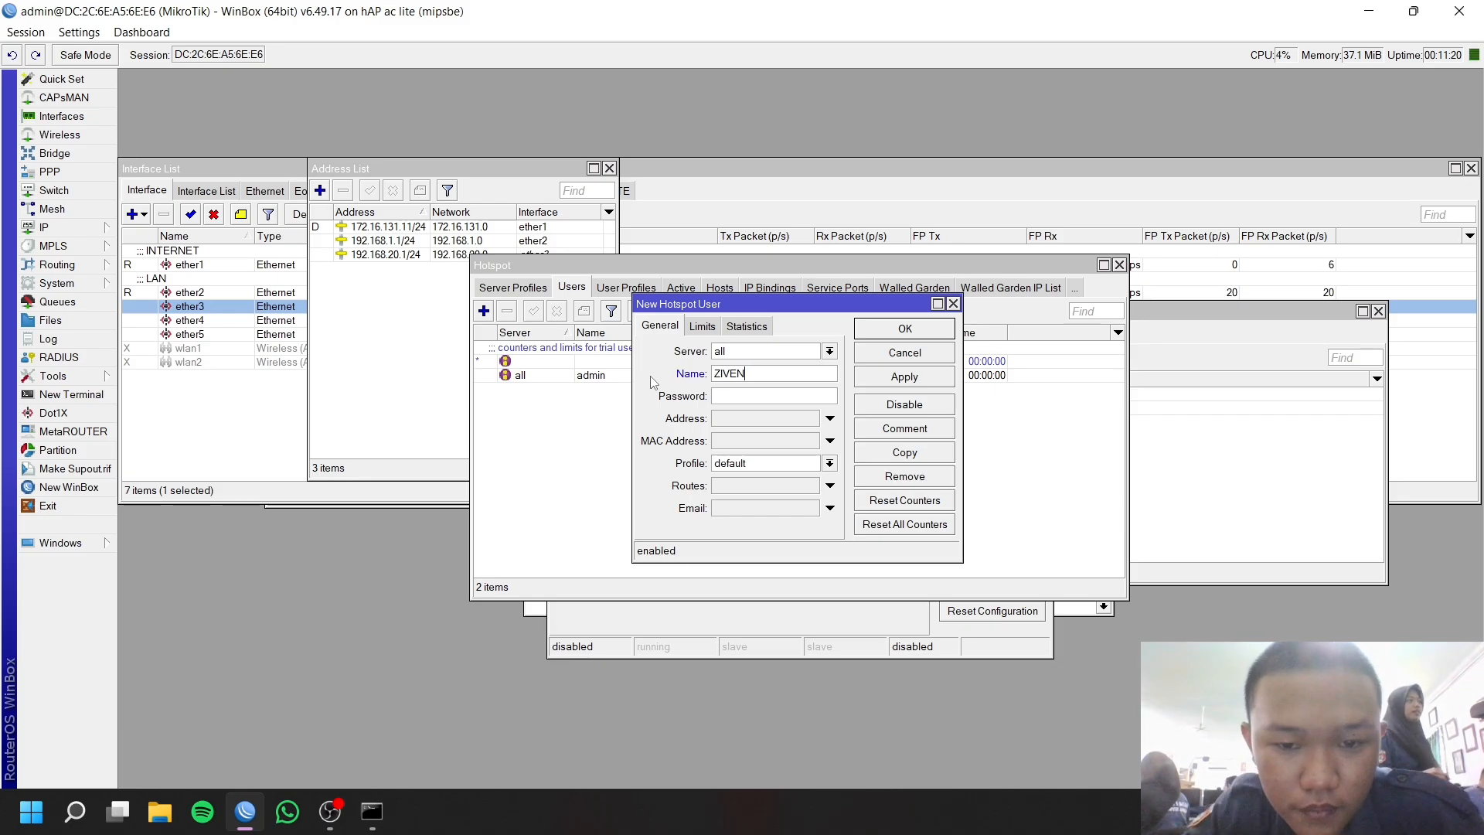
pyautogui.moveTo(757, 374); pyautogui.dragTo(650, 373)
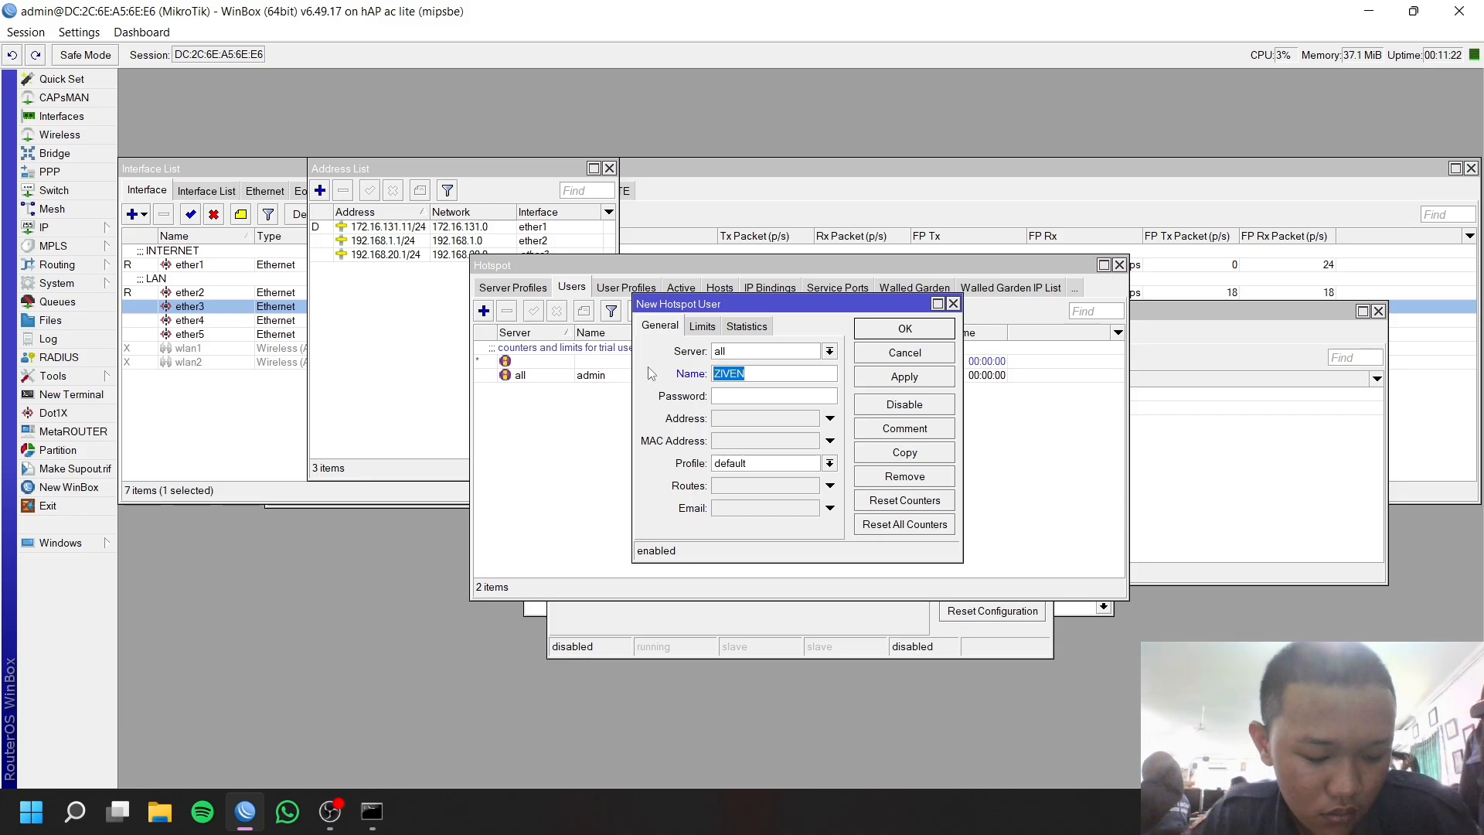
pyautogui.write('ziven')
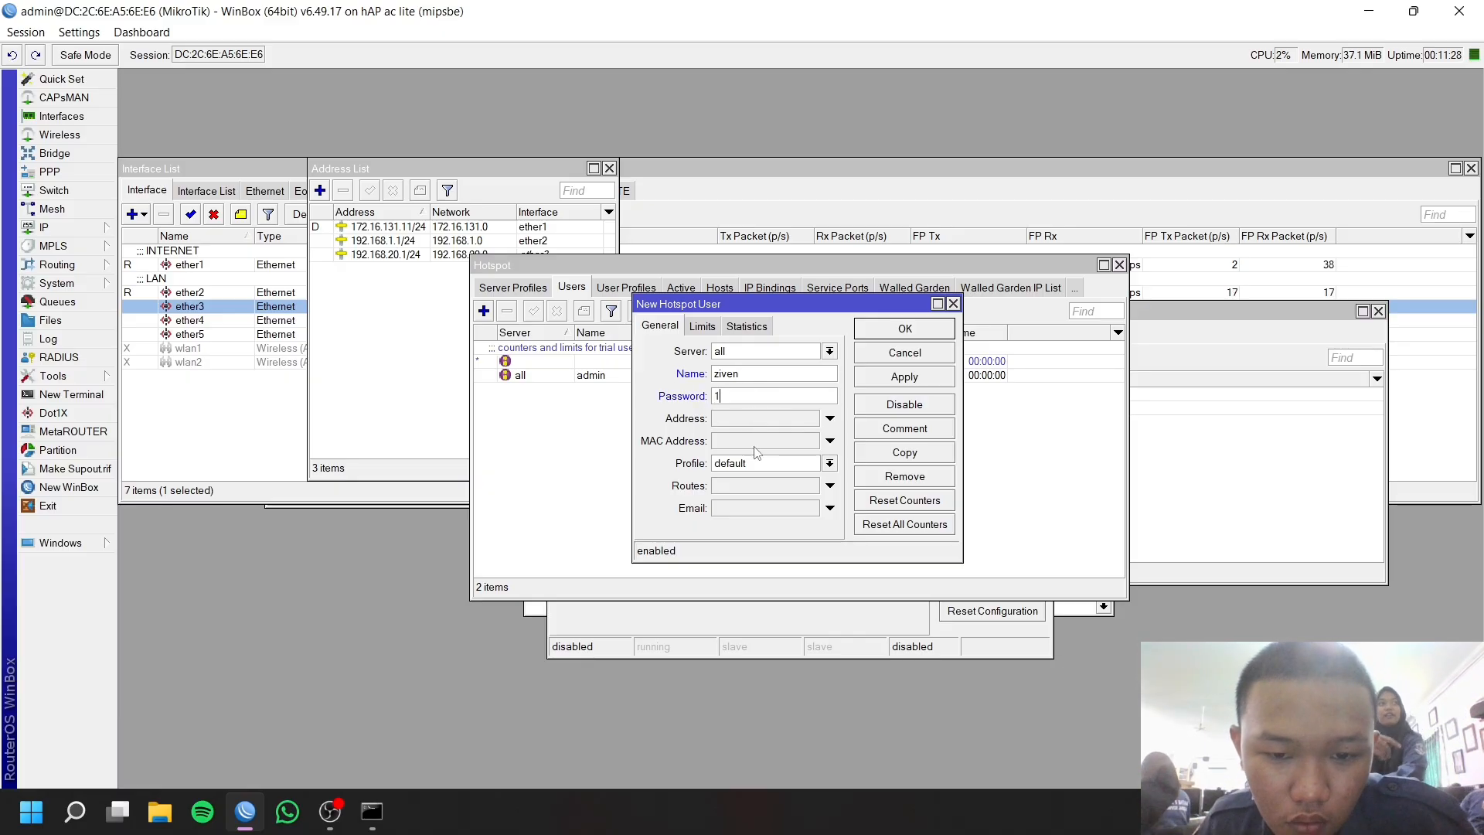
pyautogui.click(926, 378)
pyautogui.click(915, 331)
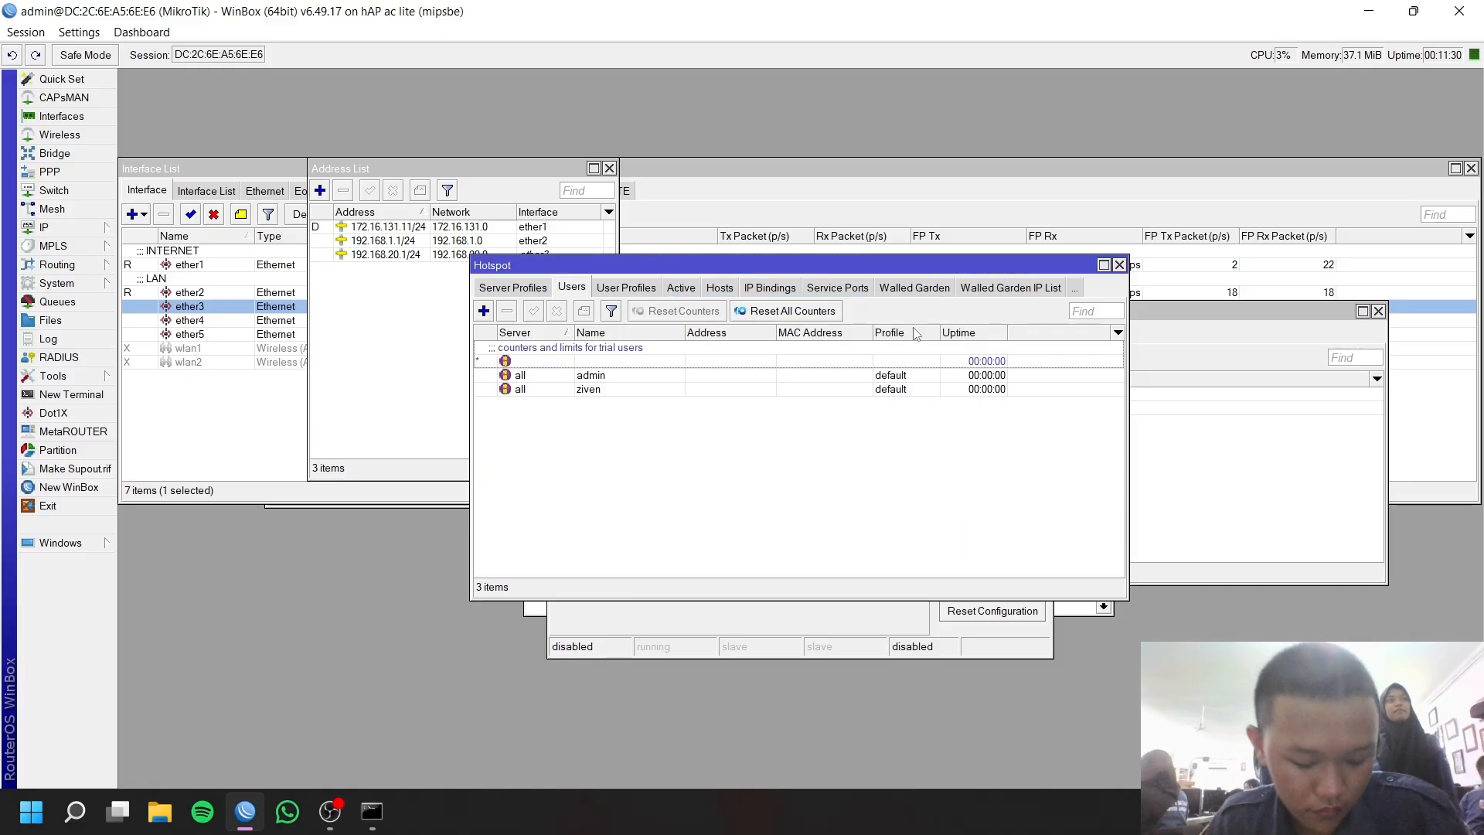
# In RADIUS, enable accepting incoming RADIUS requests.
pyautogui.click(62, 357)
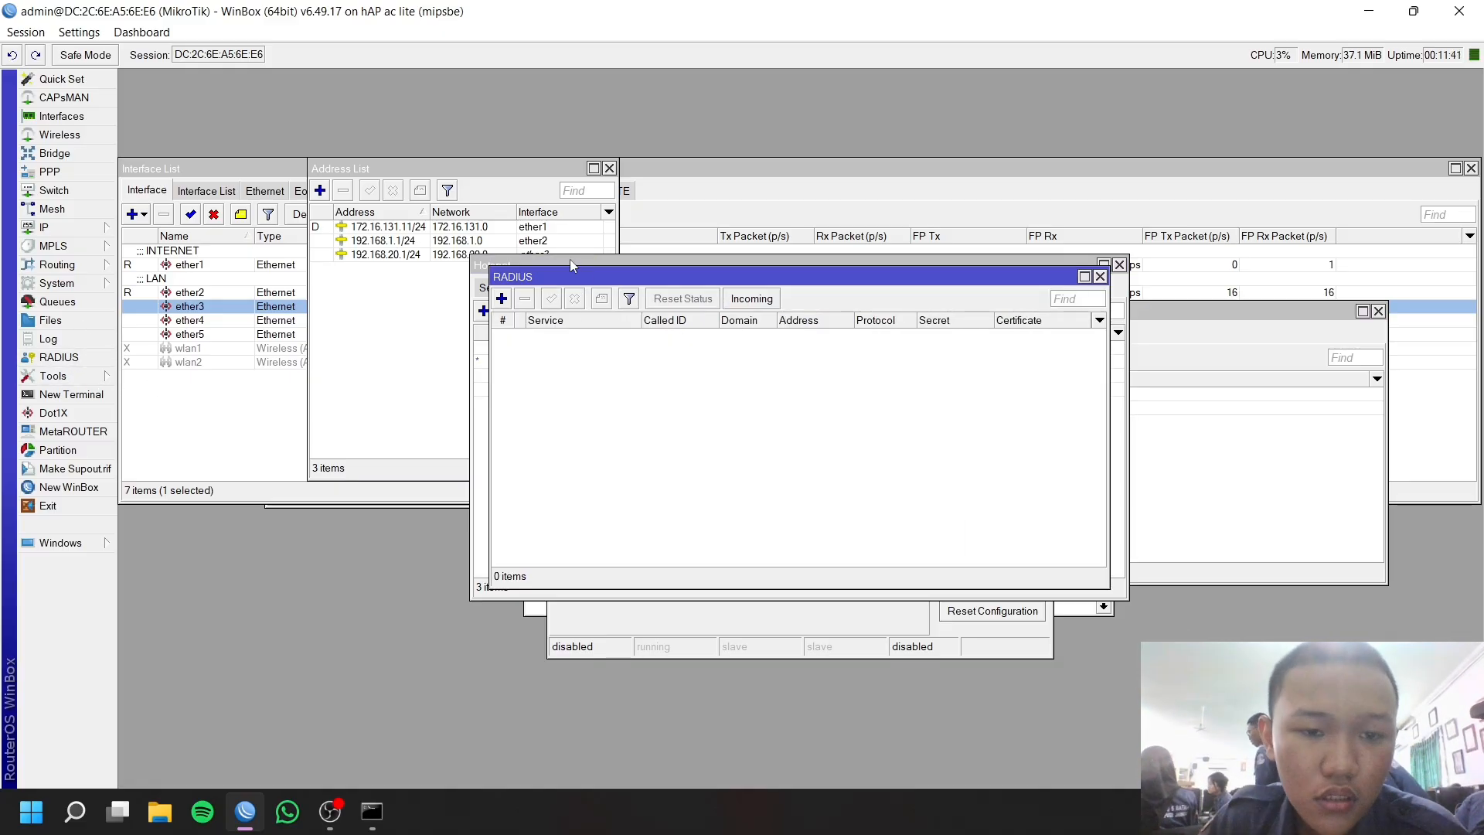
pyautogui.click(750, 301)
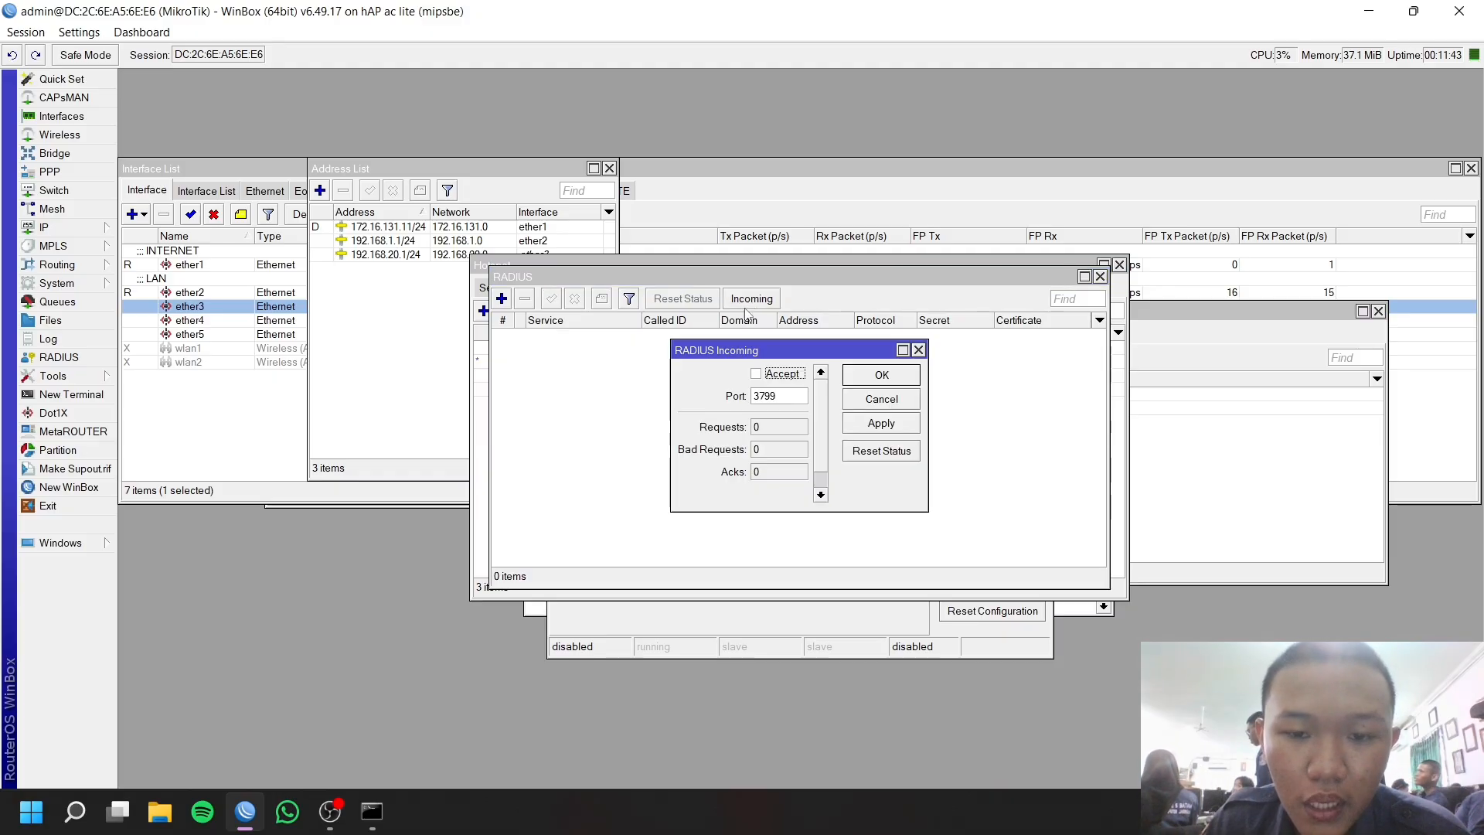
pyautogui.click(755, 374)
pyautogui.click(879, 423)
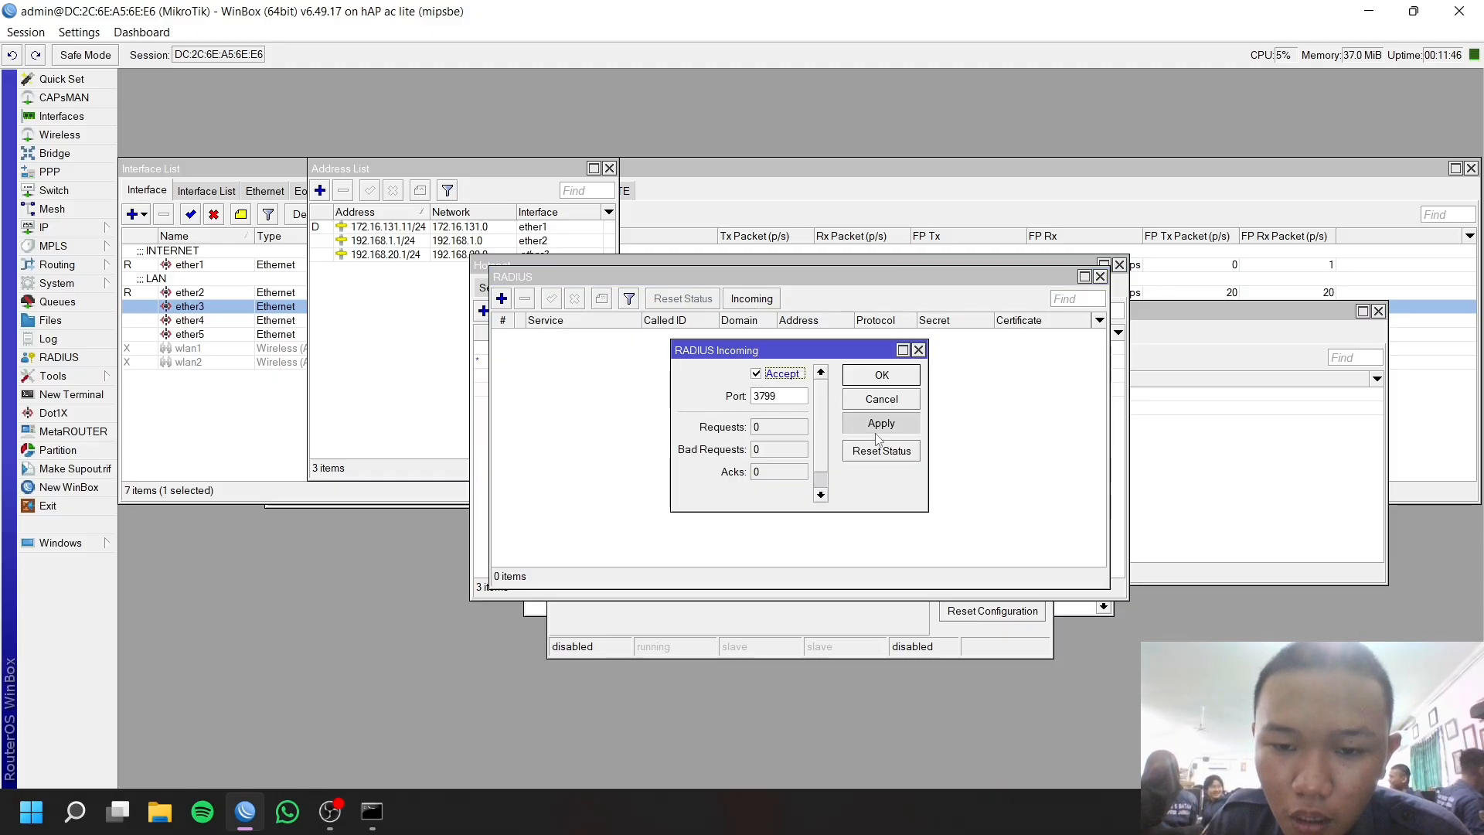
pyautogui.click(881, 375)
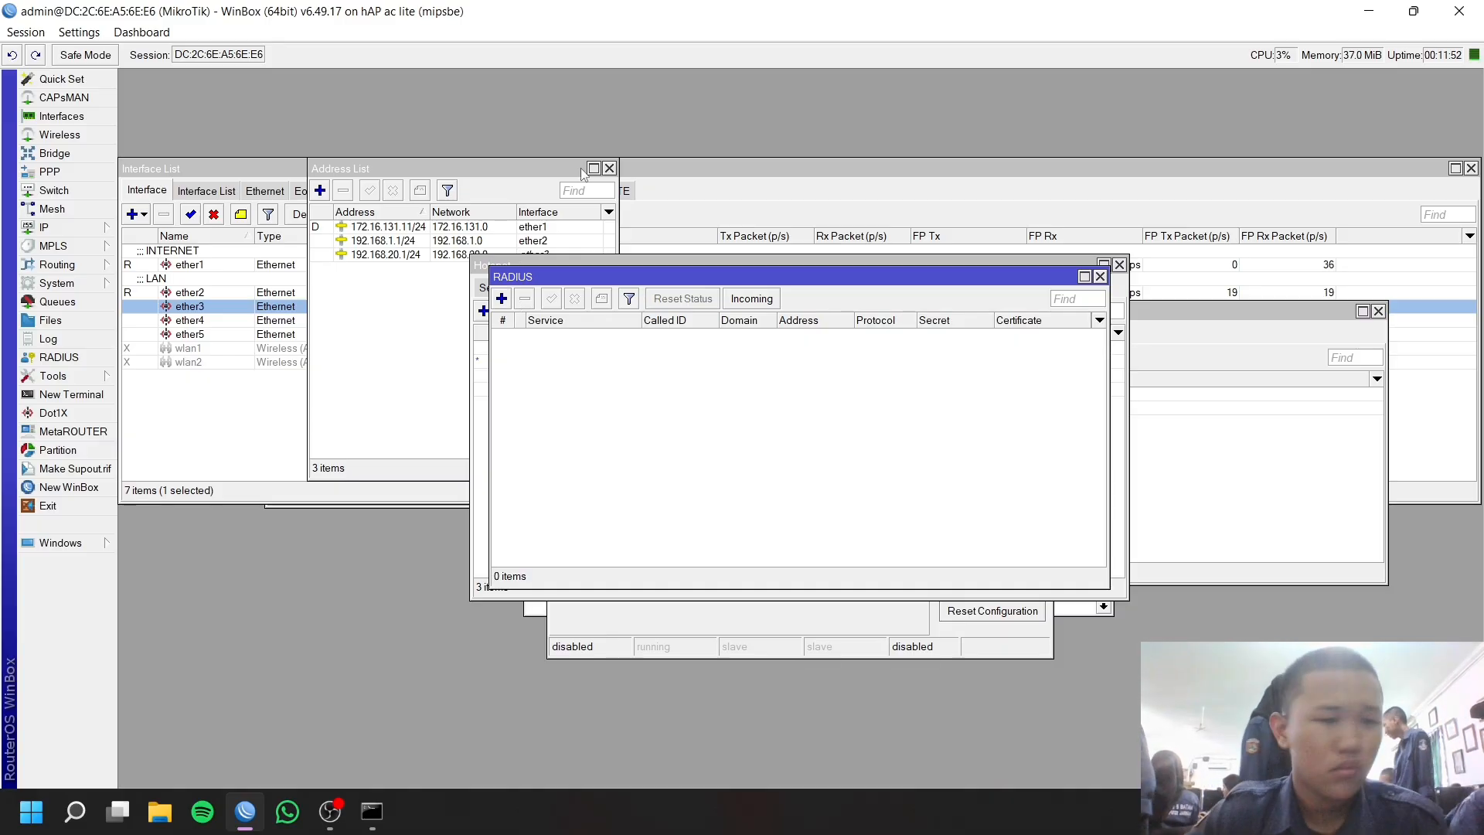
# Start a new RADIUS server entry with the login and hotspot services ticked.
pyautogui.click(502, 299)
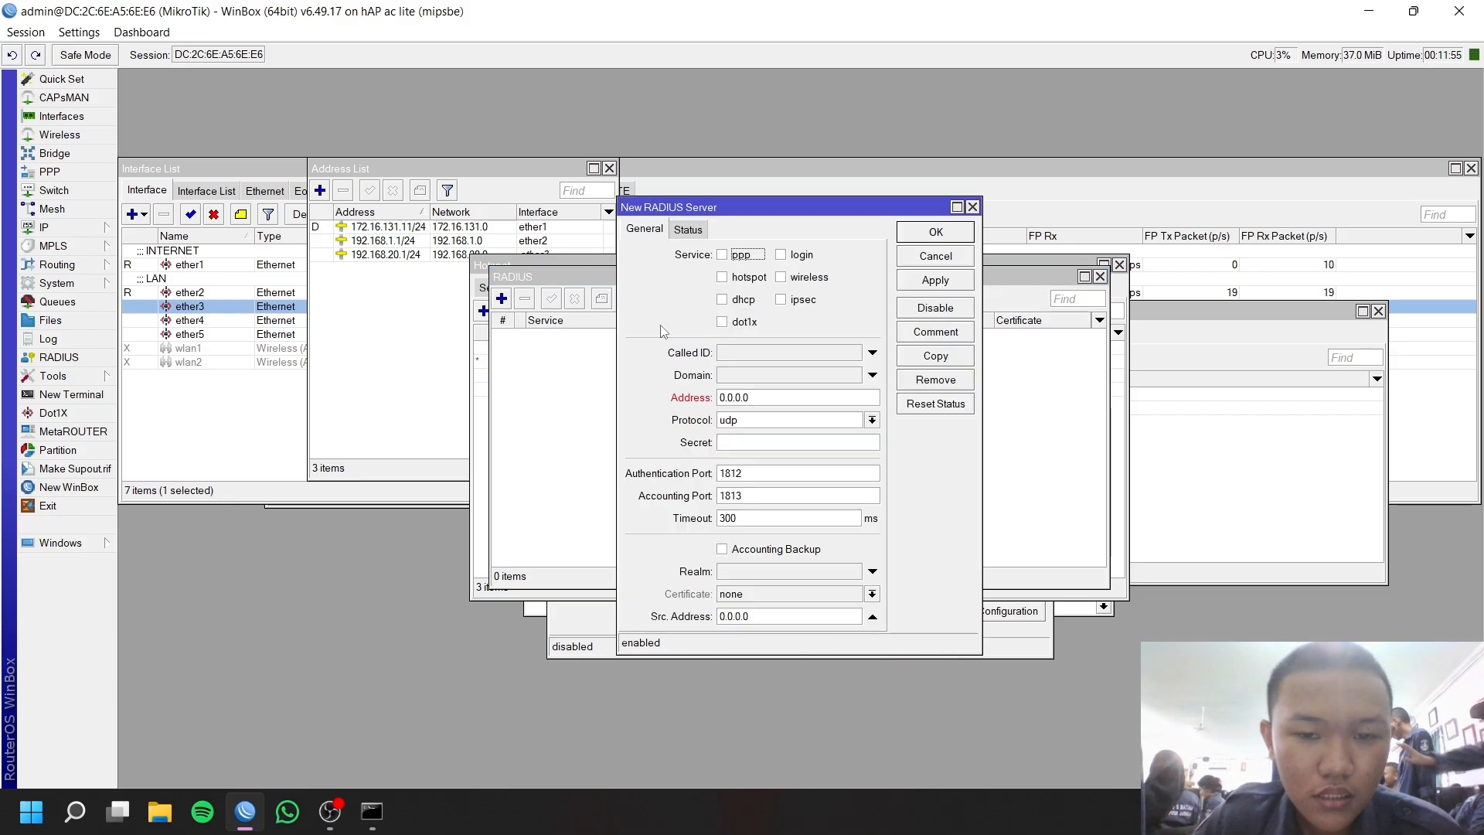
pyautogui.click(783, 256)
pyautogui.click(722, 278)
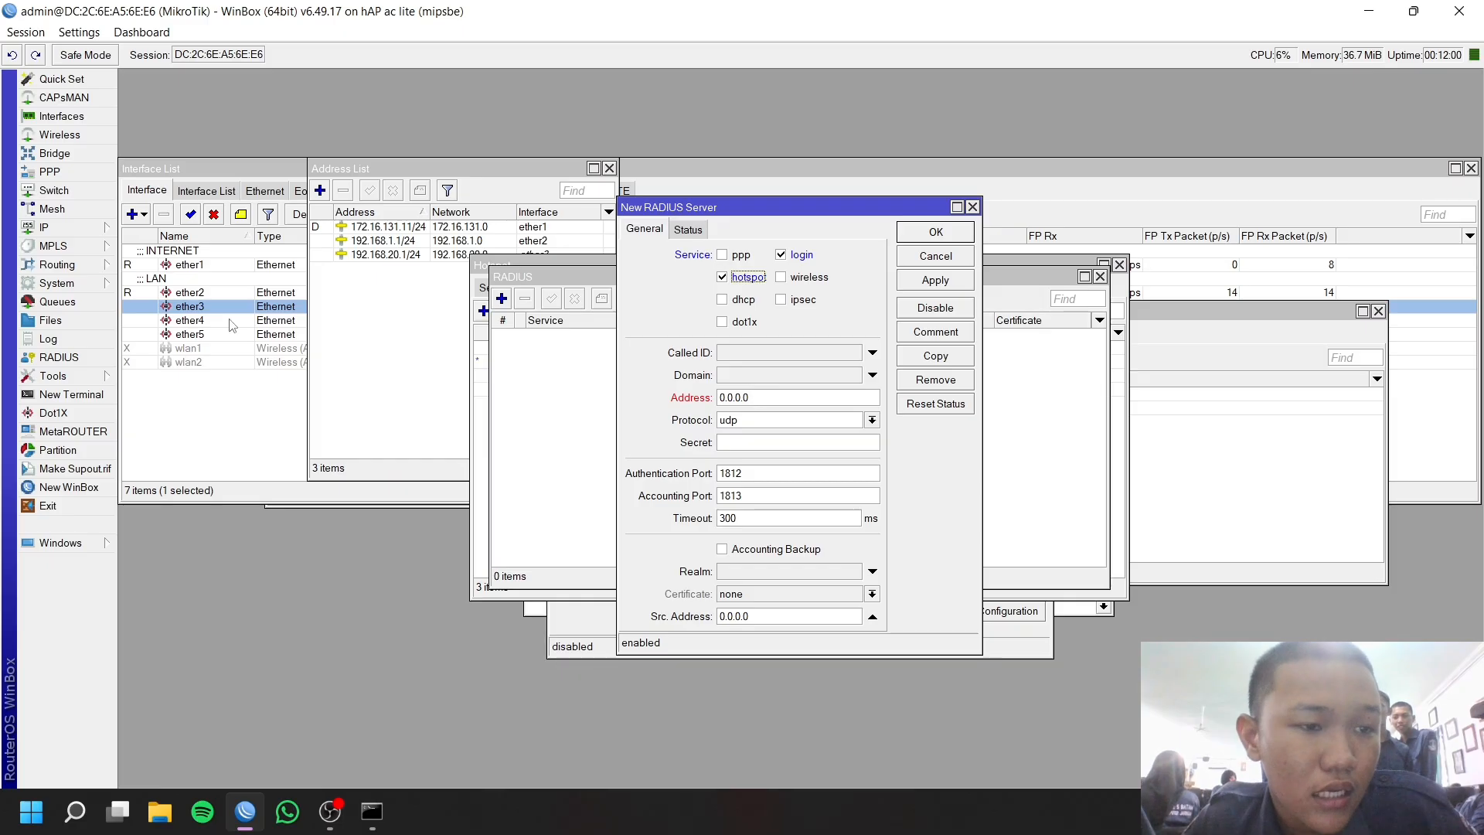
# Move the RADIUS form aside and bring up the router's IP address list.
pyautogui.click(80, 229)
pyautogui.moveTo(833, 207); pyautogui.dragTo(1300, 154)
pyautogui.click(92, 227)
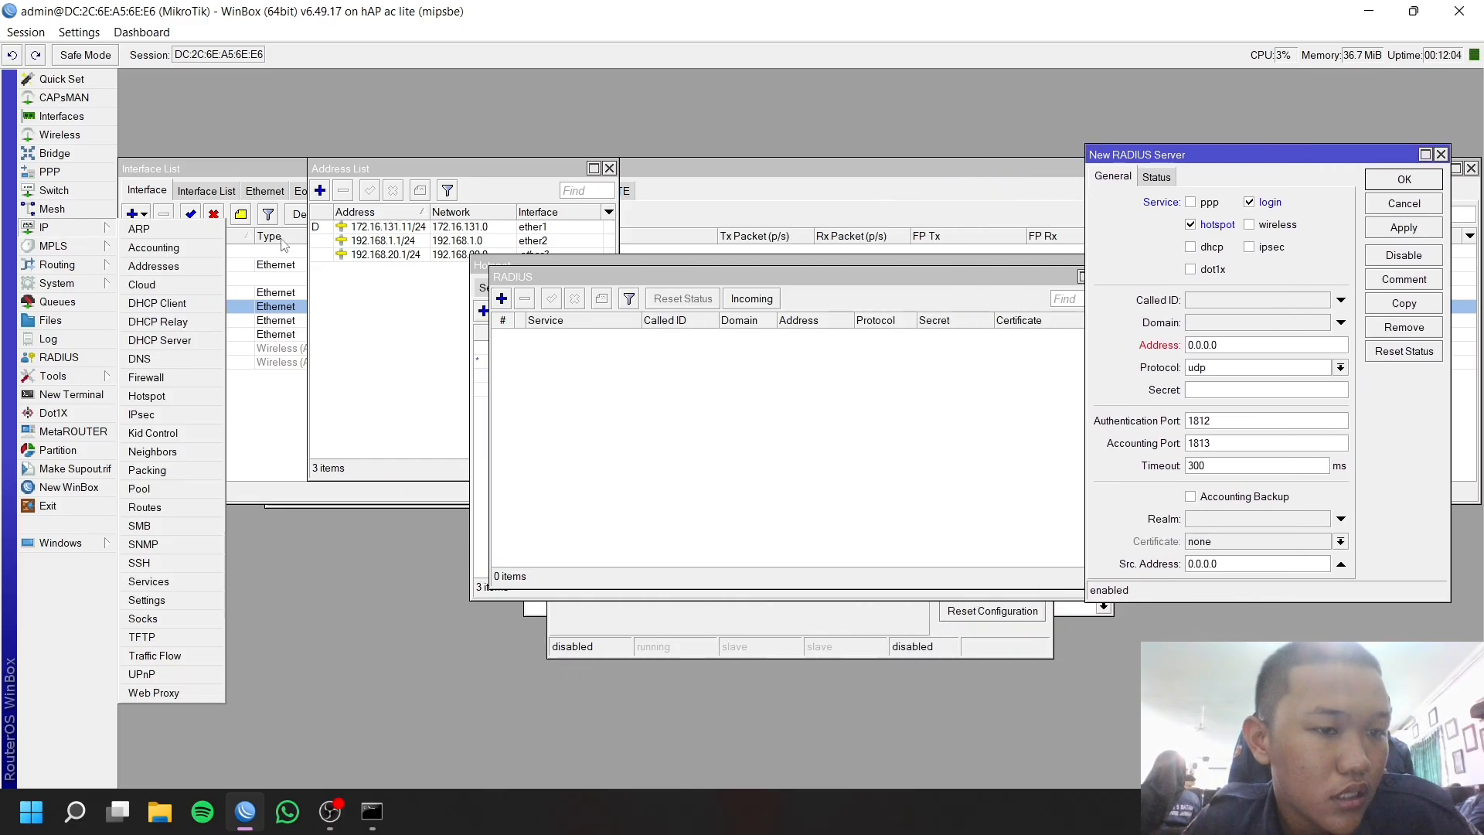
pyautogui.click(173, 268)
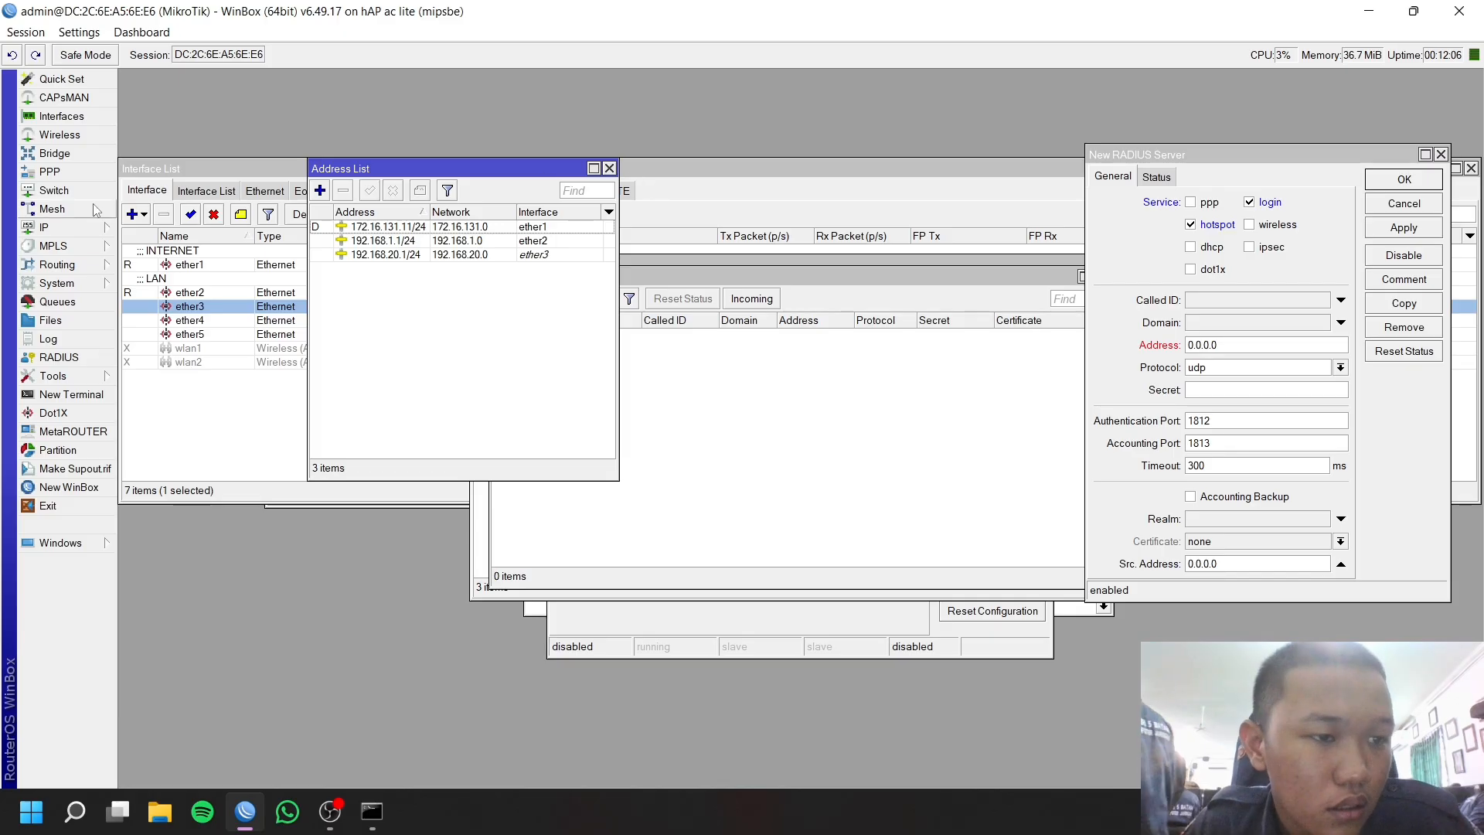
pyautogui.click(69, 227)
# Open the DHCP Client list beside the RADIUS form and inspect ether1's client details.
pyautogui.click(158, 303)
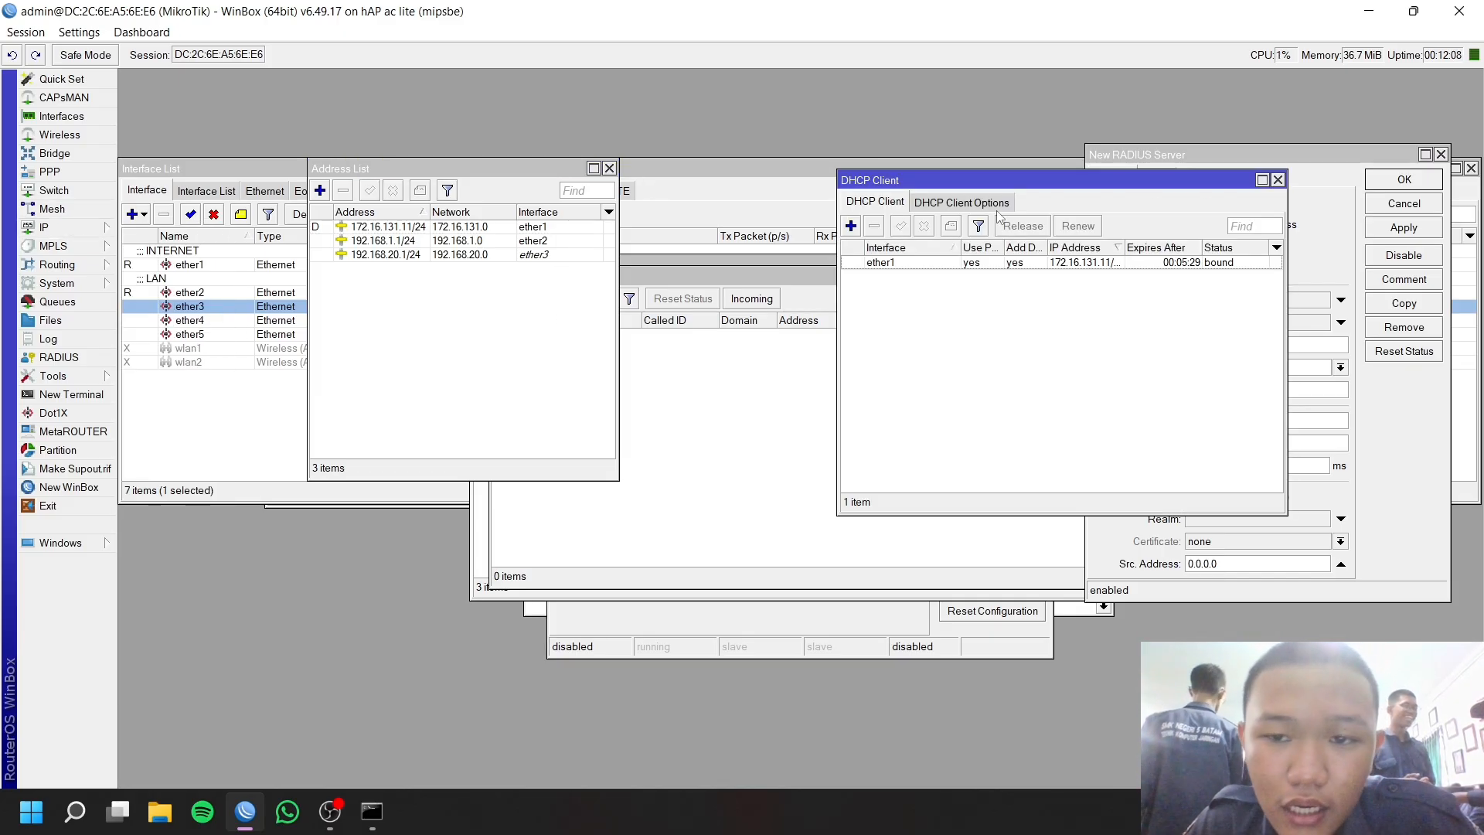
pyautogui.moveTo(995, 178); pyautogui.dragTo(638, 190)
pyautogui.moveTo(1175, 156); pyautogui.dragTo(978, 171)
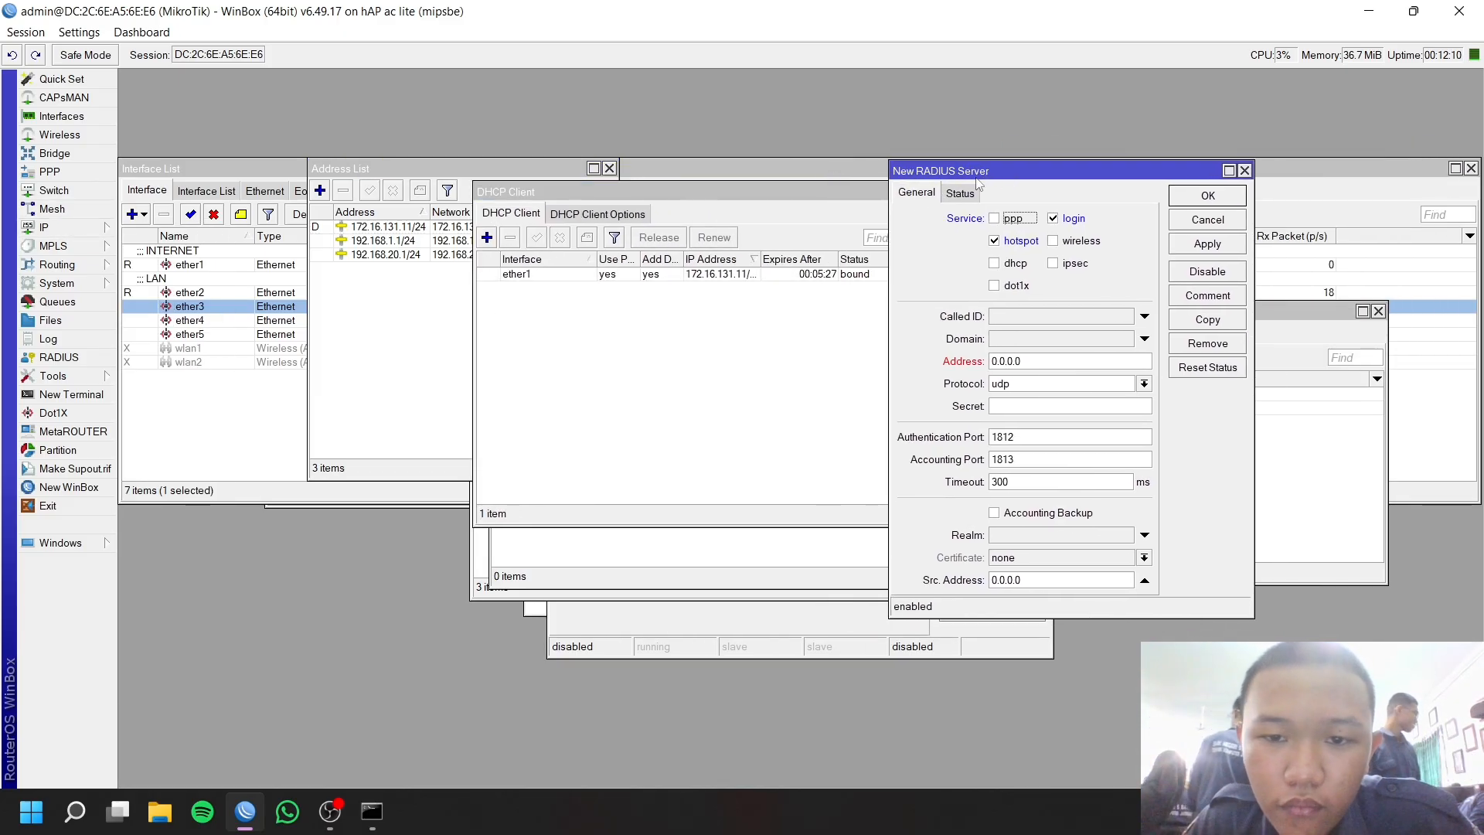
pyautogui.doubleClick(643, 275)
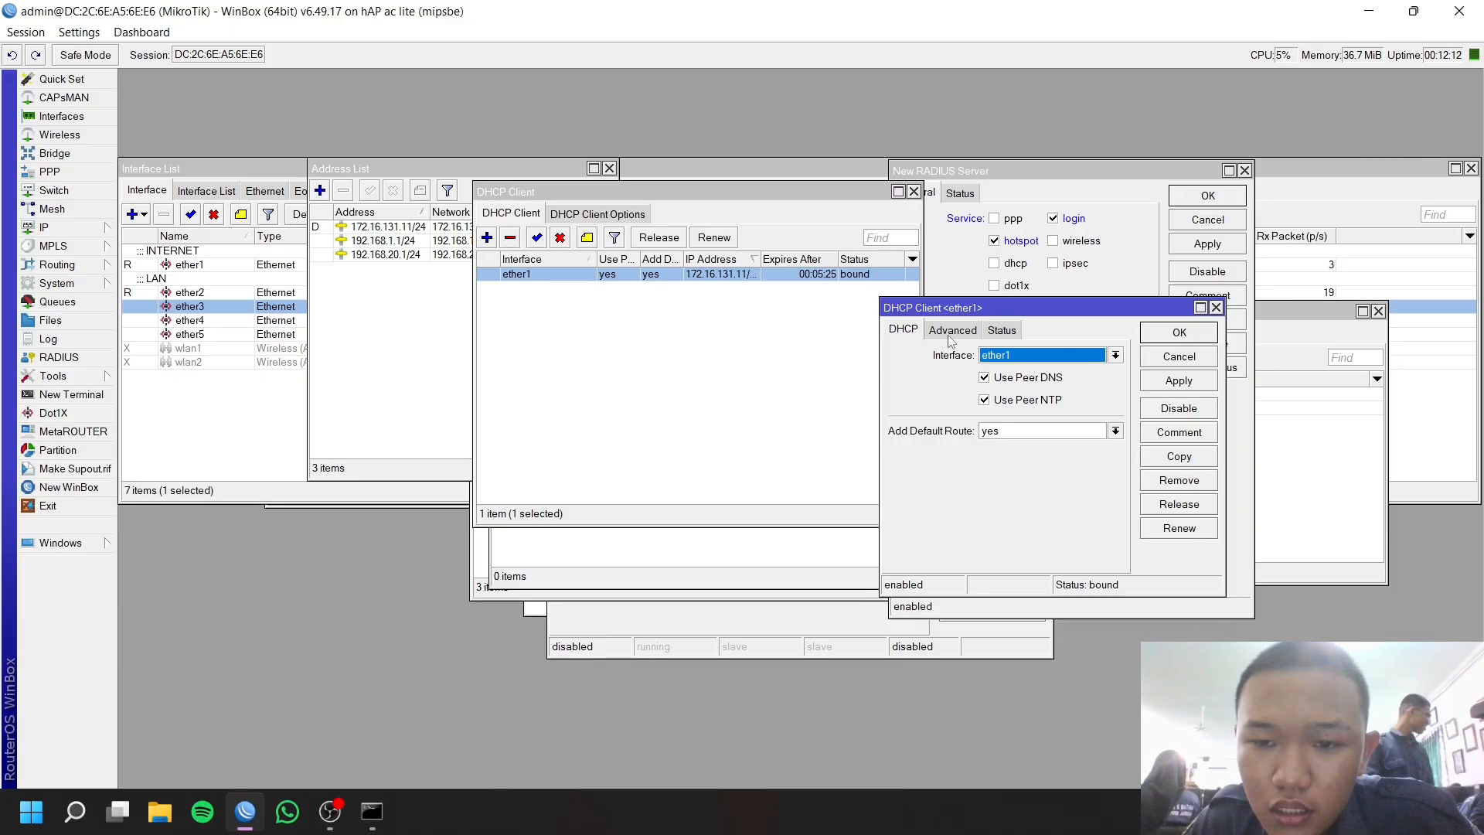
pyautogui.click(972, 333)
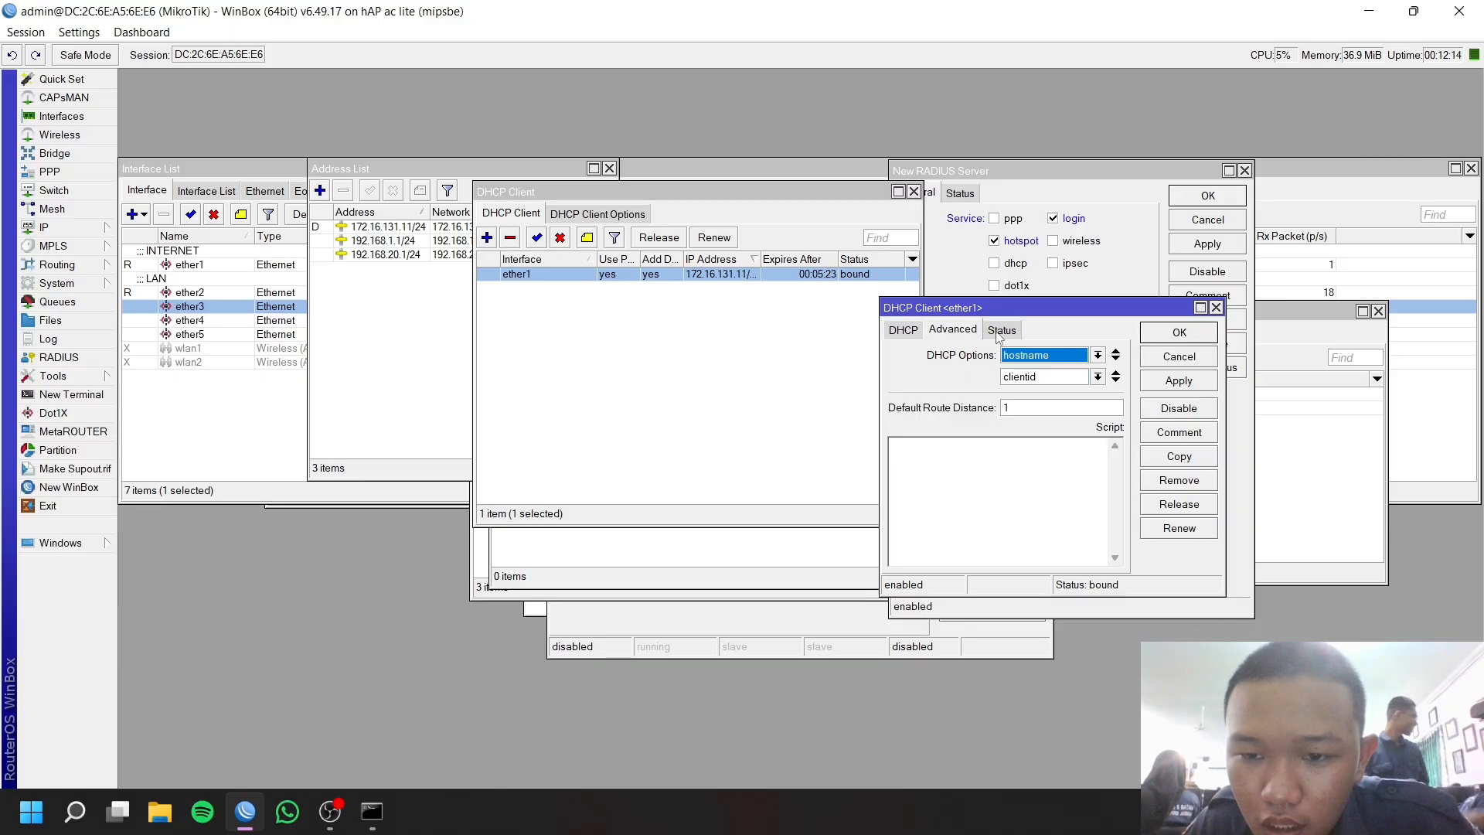
pyautogui.click(1000, 336)
pyautogui.click(1180, 357)
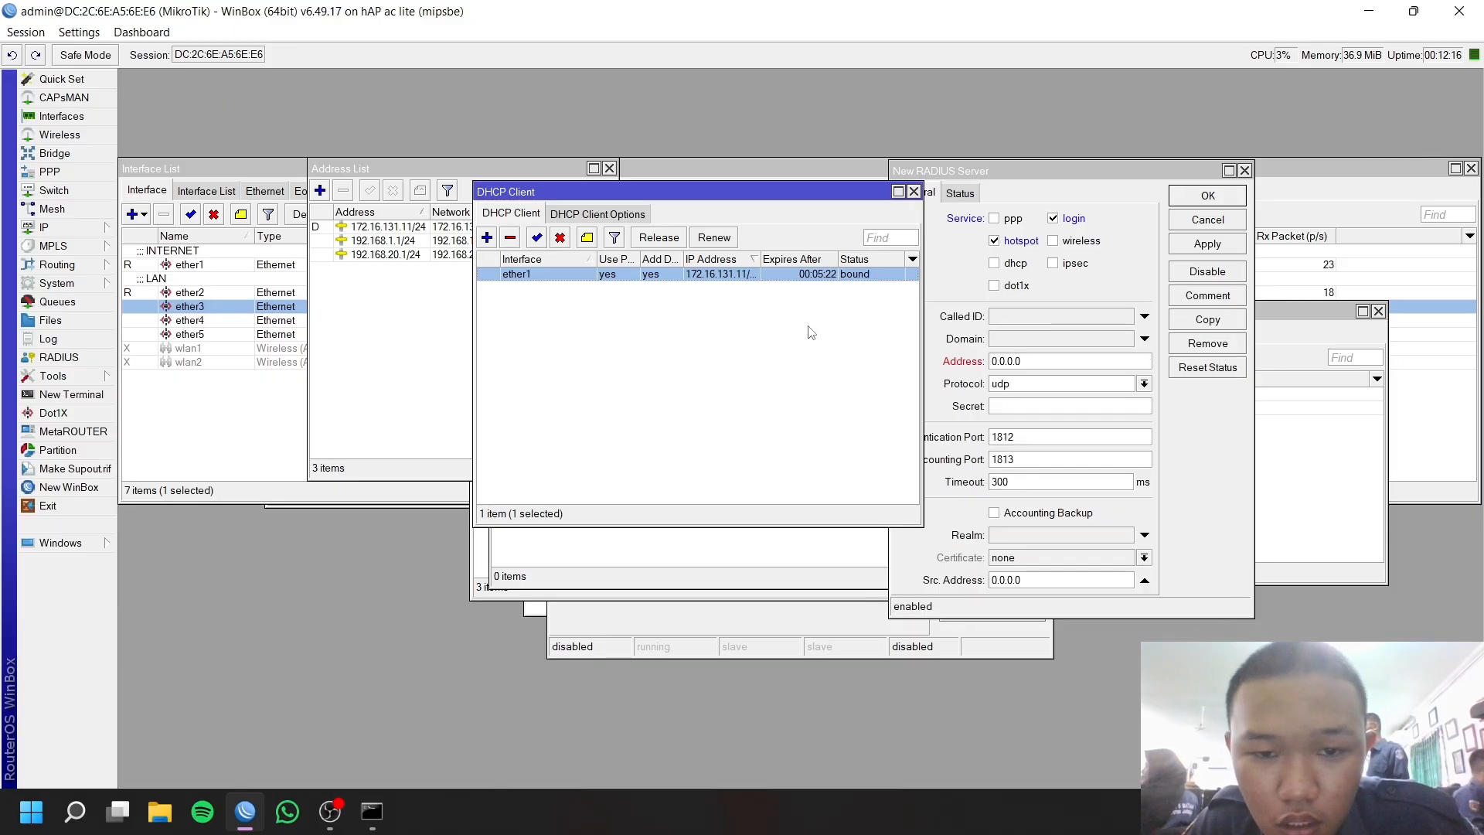
# Select ether1's leased address 172.16.131.11/24 on the Status tab, then close the details.
pyautogui.doubleClick(536, 274)
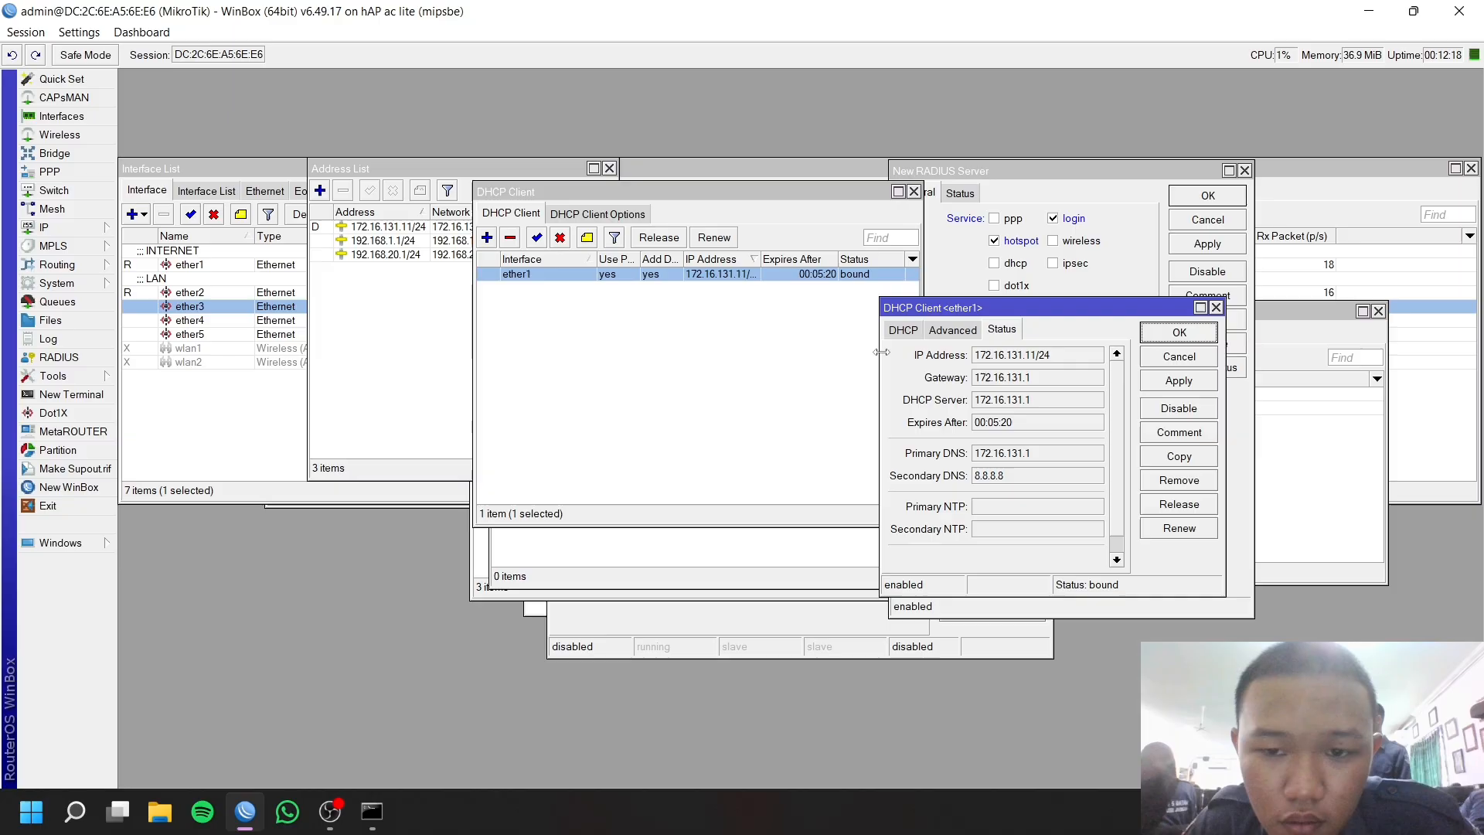
pyautogui.click(983, 356)
pyautogui.moveTo(1068, 358)
pyautogui.mouseDown()
pyautogui.moveTo(958, 357)
pyautogui.moveTo(1040, 360)
pyautogui.mouseUp()
pyautogui.click(973, 356)
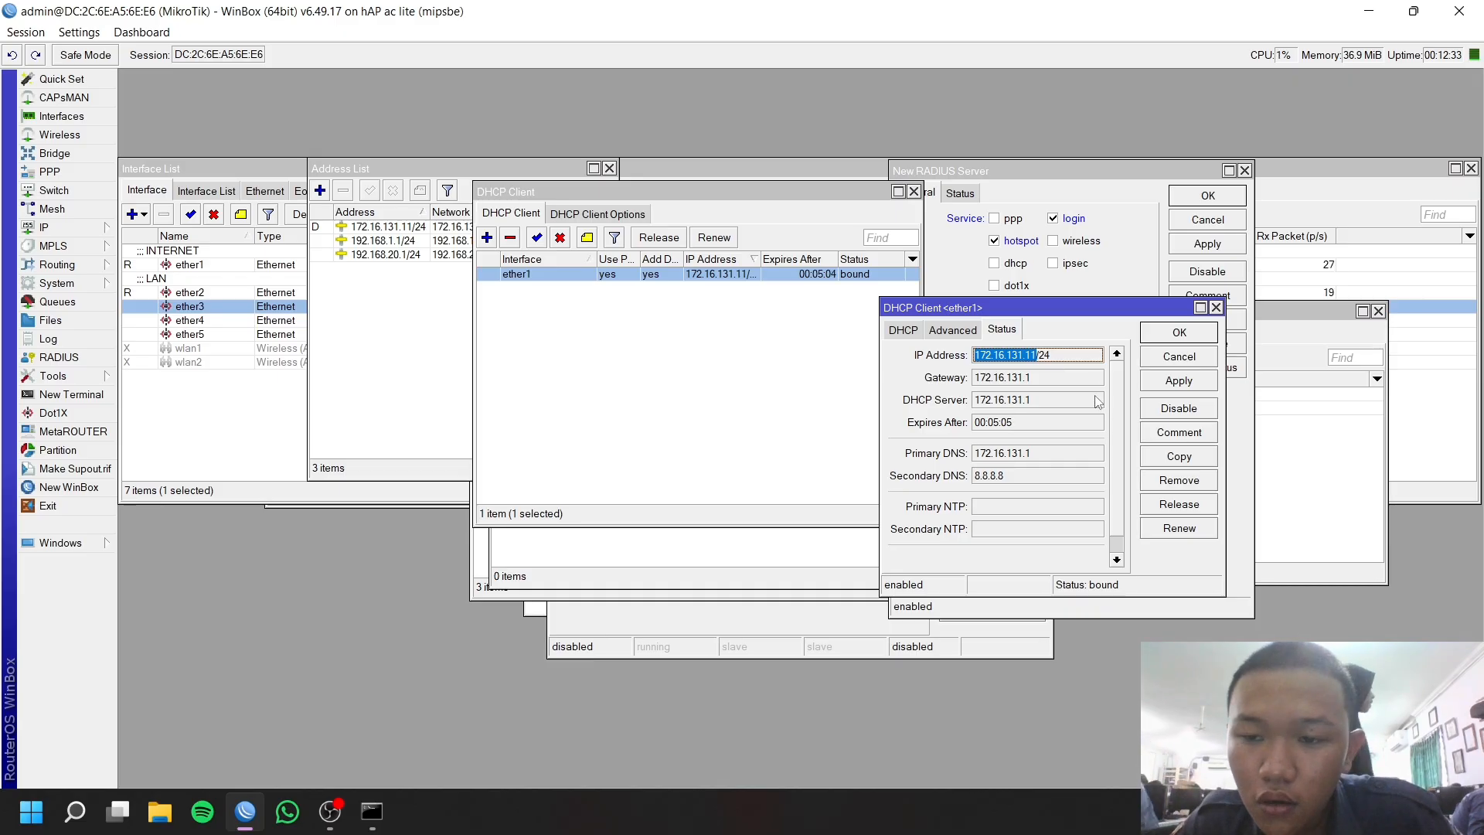
pyautogui.click(1178, 357)
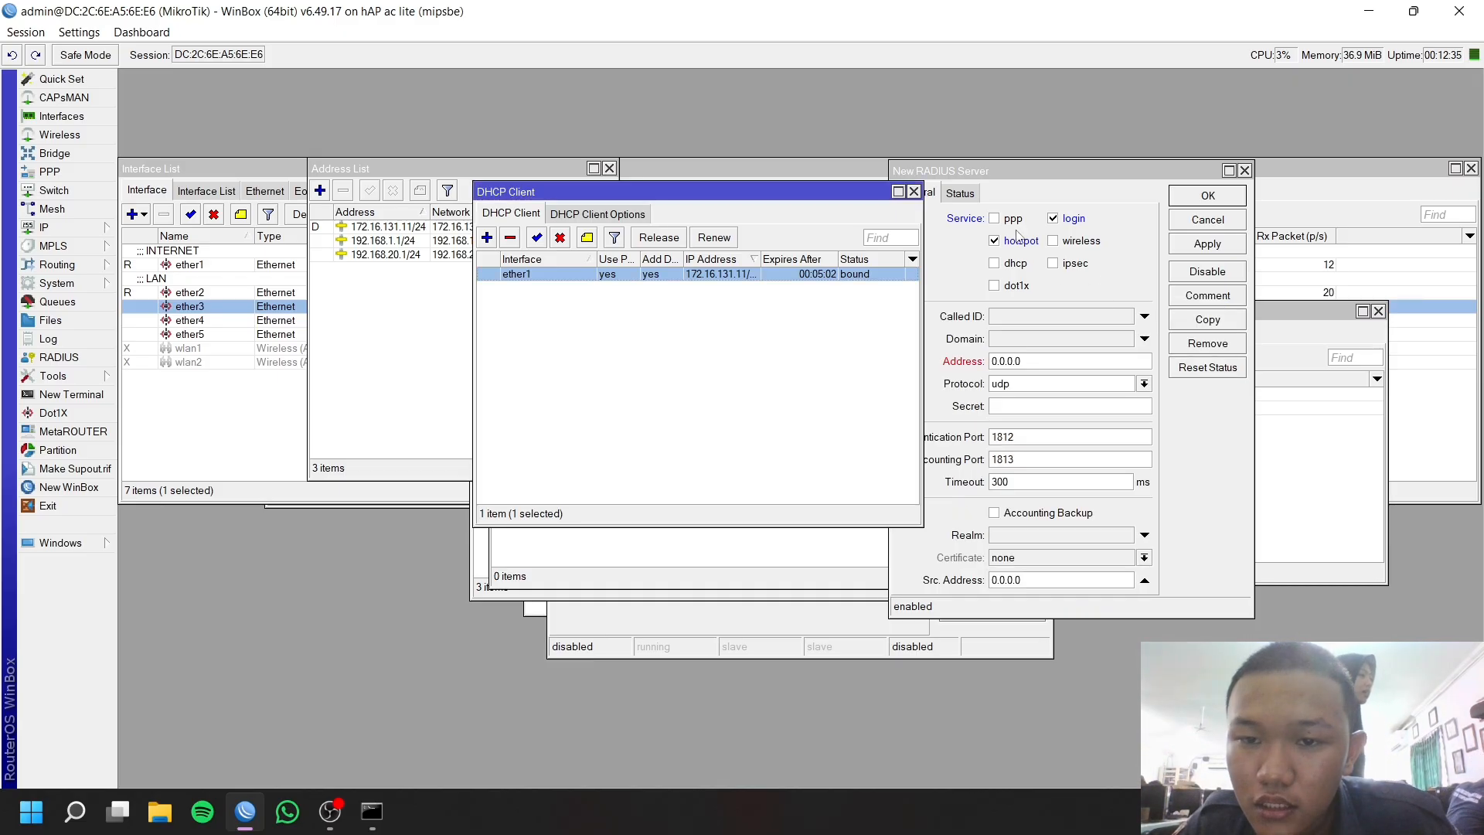
# Set the new RADIUS server's address to 172.16.131.11 and save the entry.
pyautogui.moveTo(1028, 170); pyautogui.dragTo(708, 163)
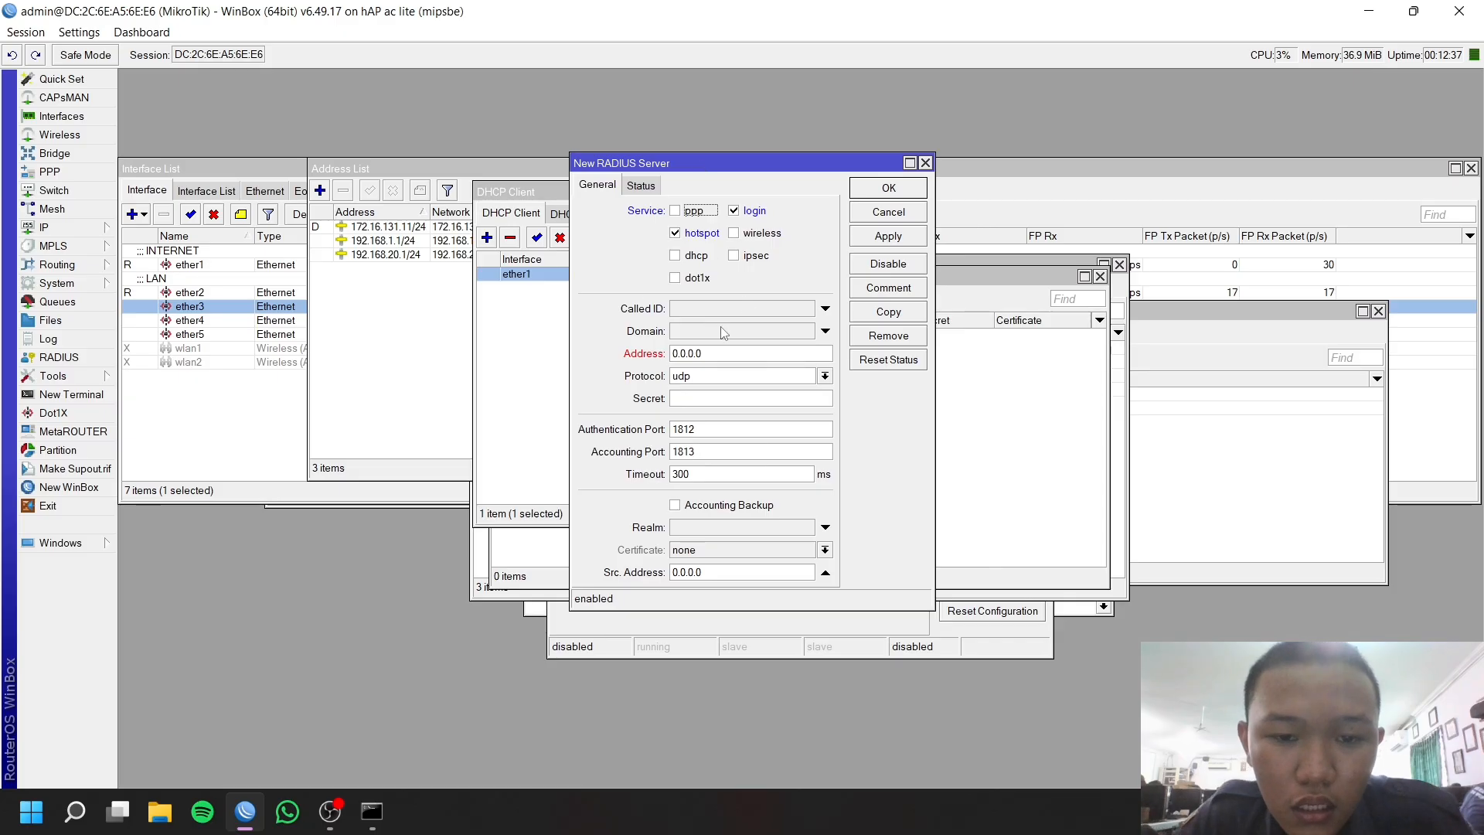
pyautogui.doubleClick(728, 350)
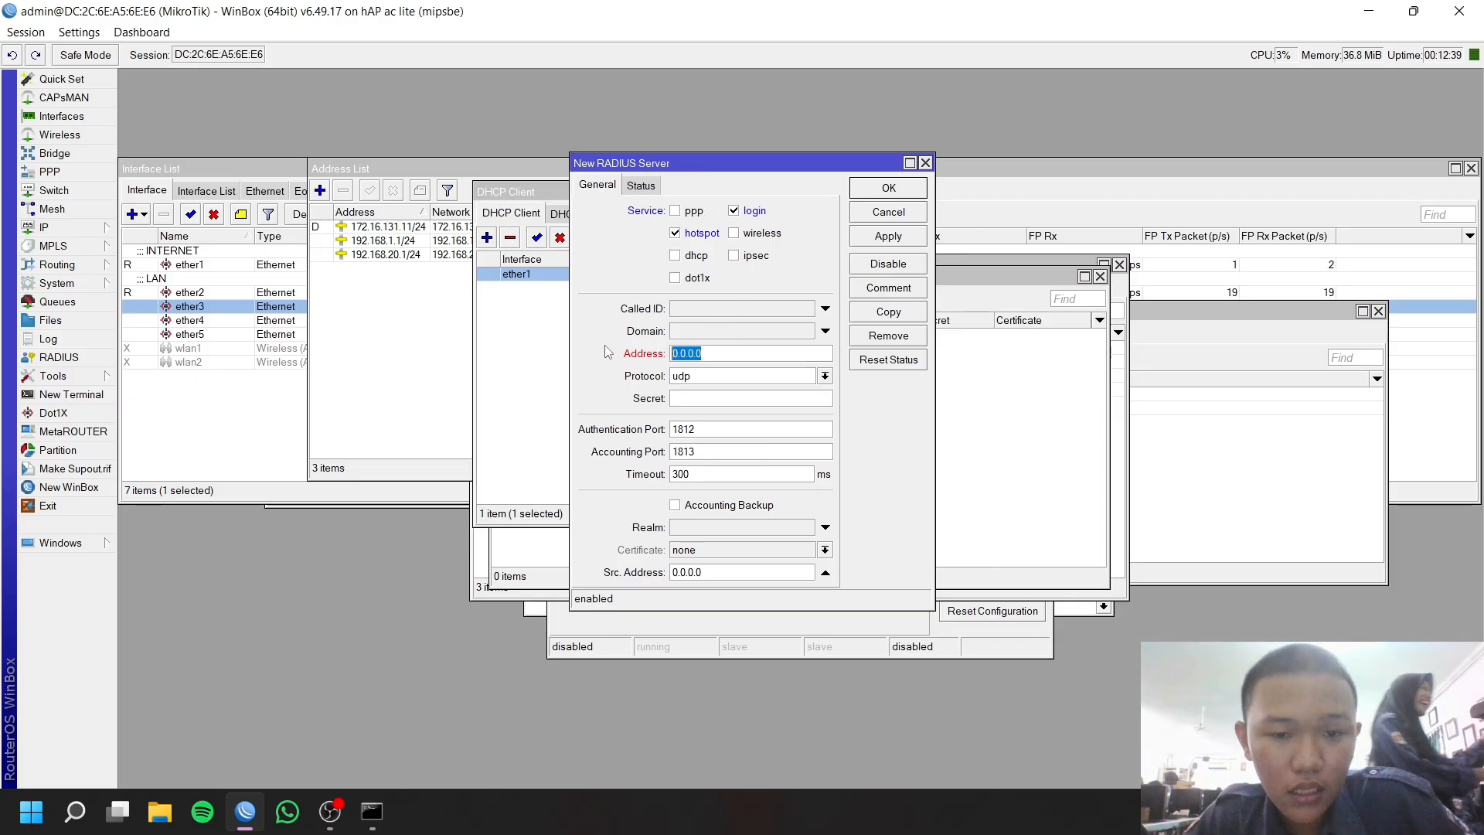
pyautogui.write('172.16.131.11')
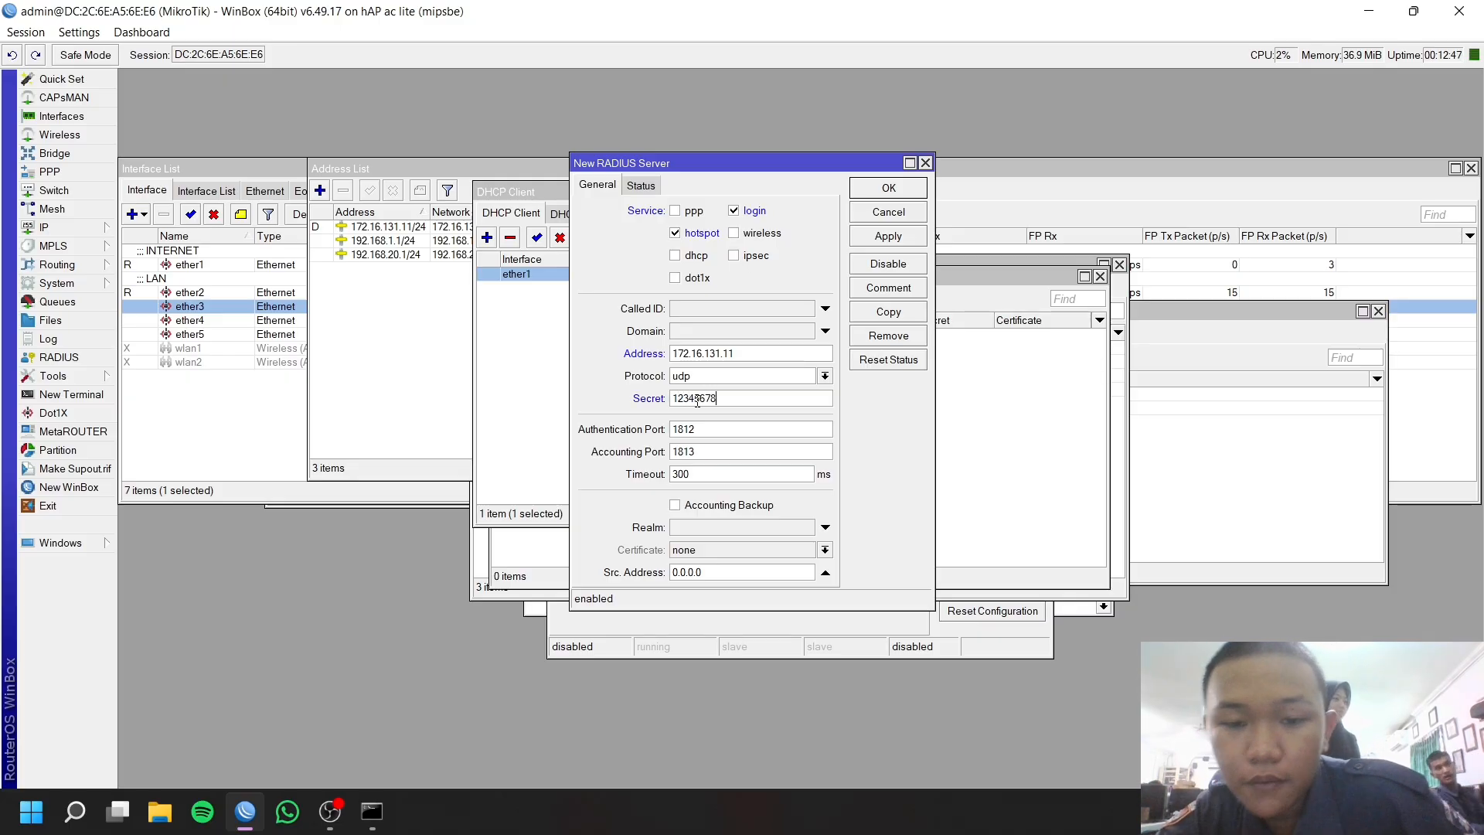
pyautogui.click(888, 236)
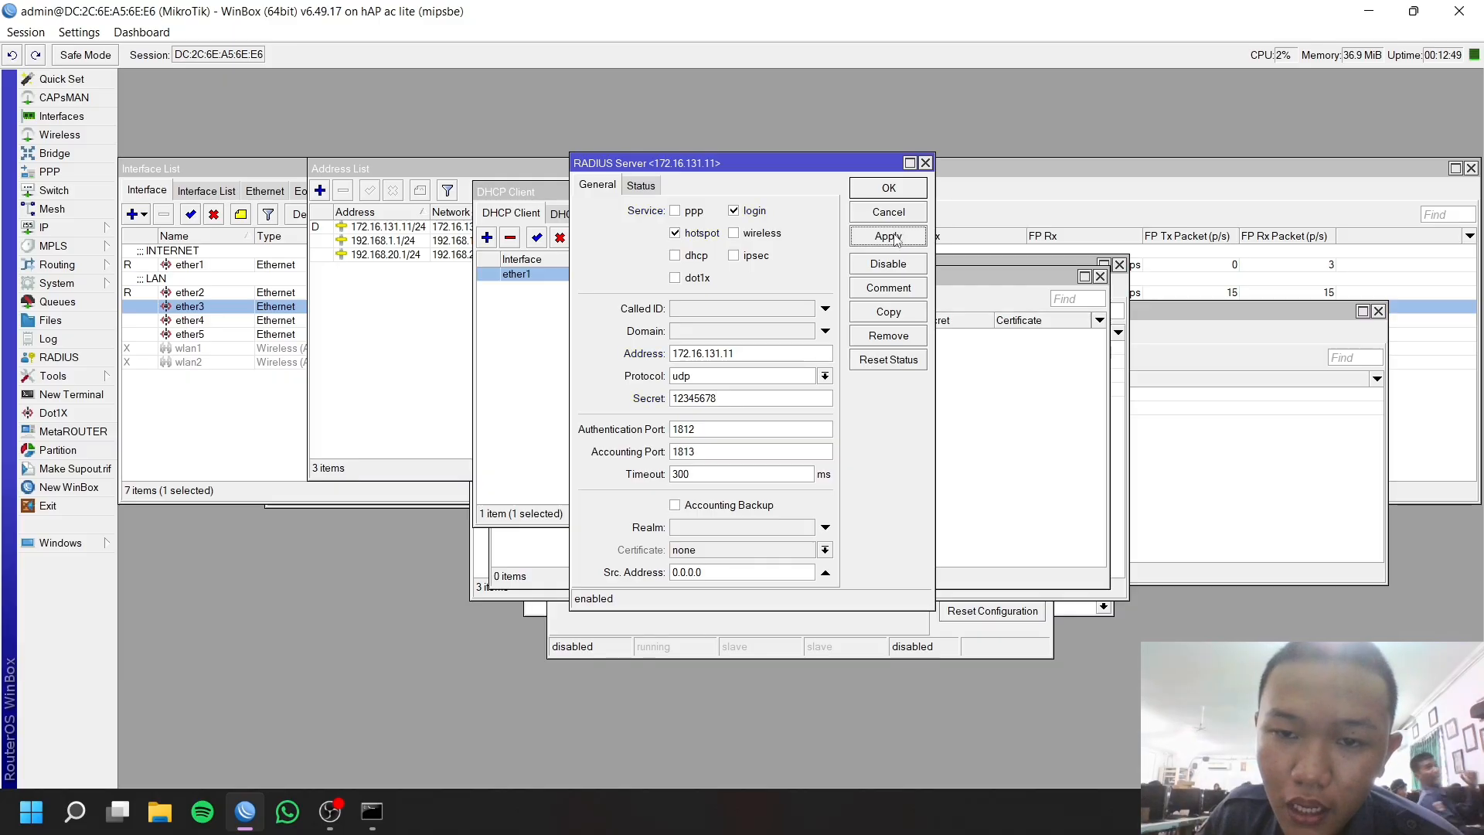
pyautogui.click(887, 188)
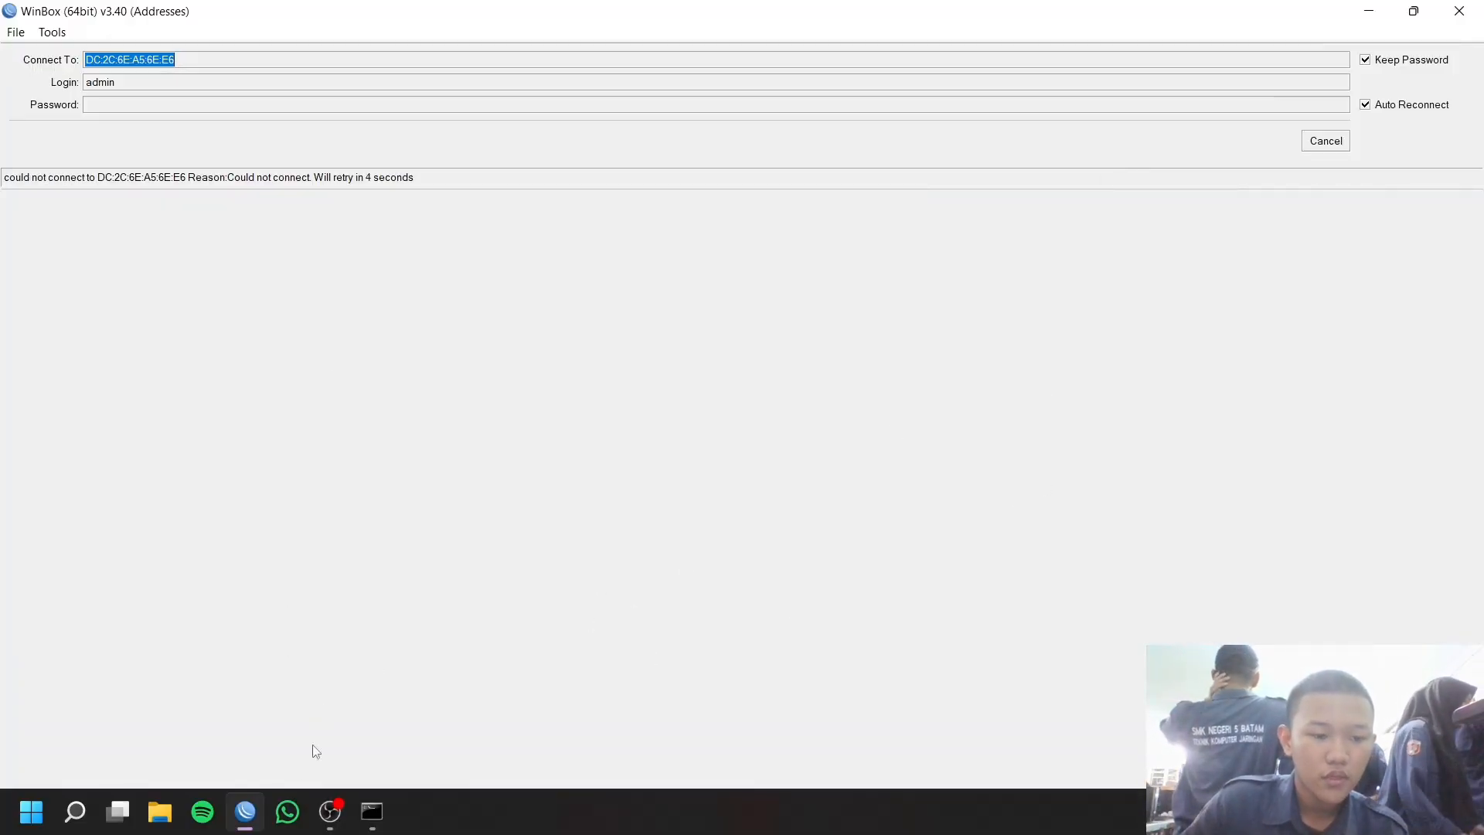
# Minimize WinBox, close the Command Prompt window, and launch Google Chrome.
pyautogui.click(1360, 12)
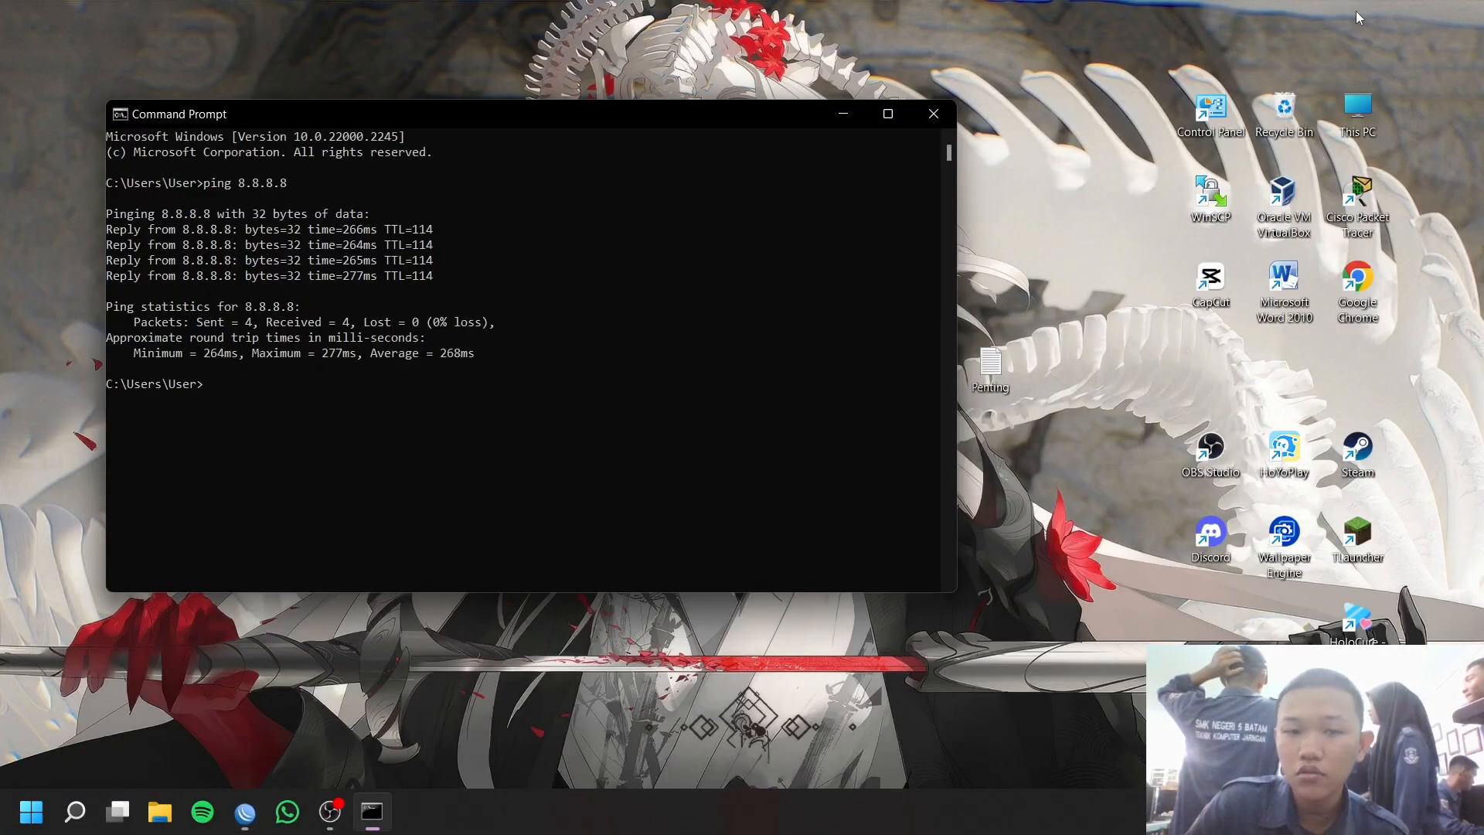
pyautogui.click(931, 116)
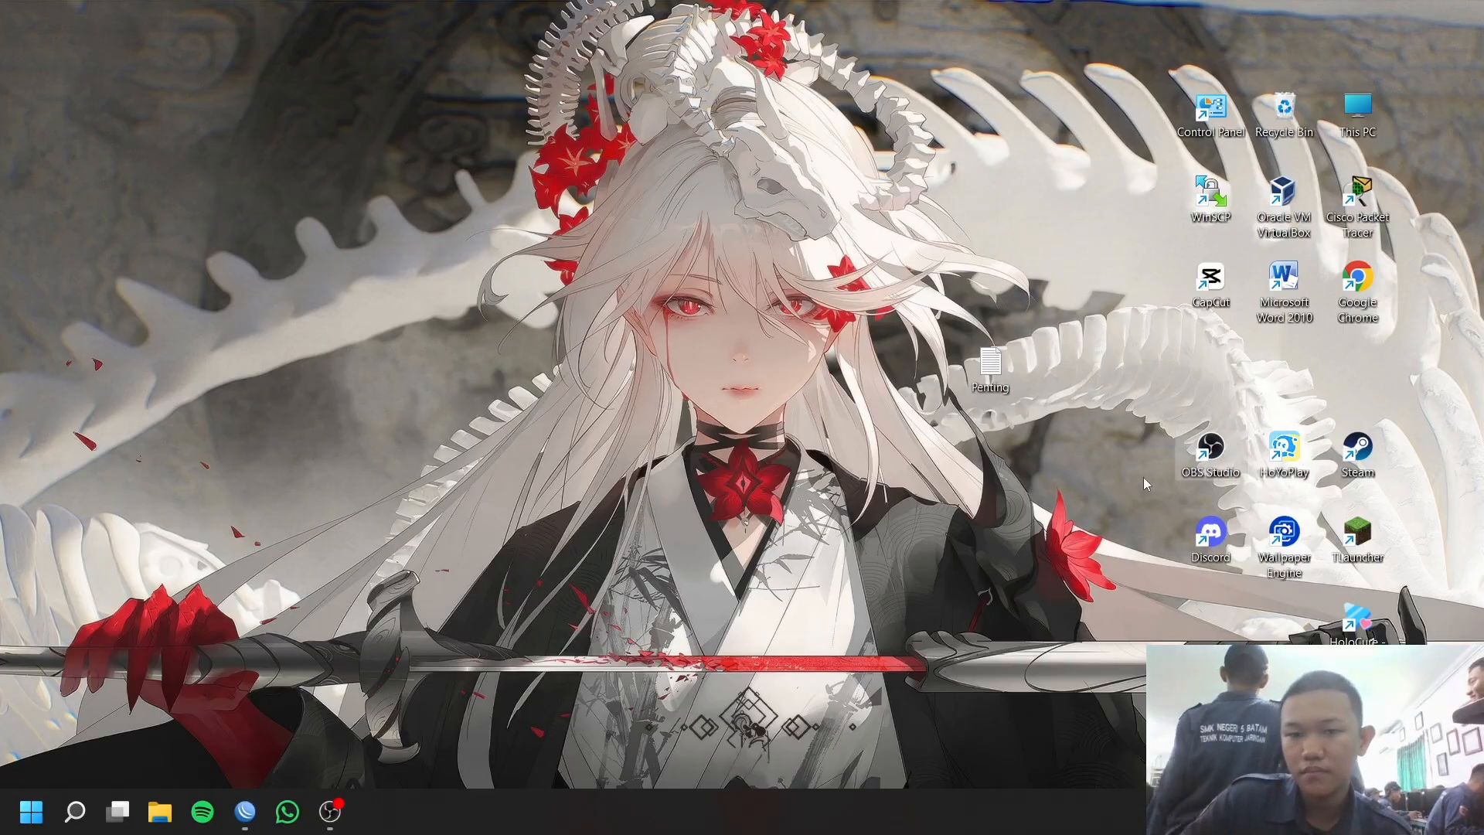
pyautogui.doubleClick(1352, 290)
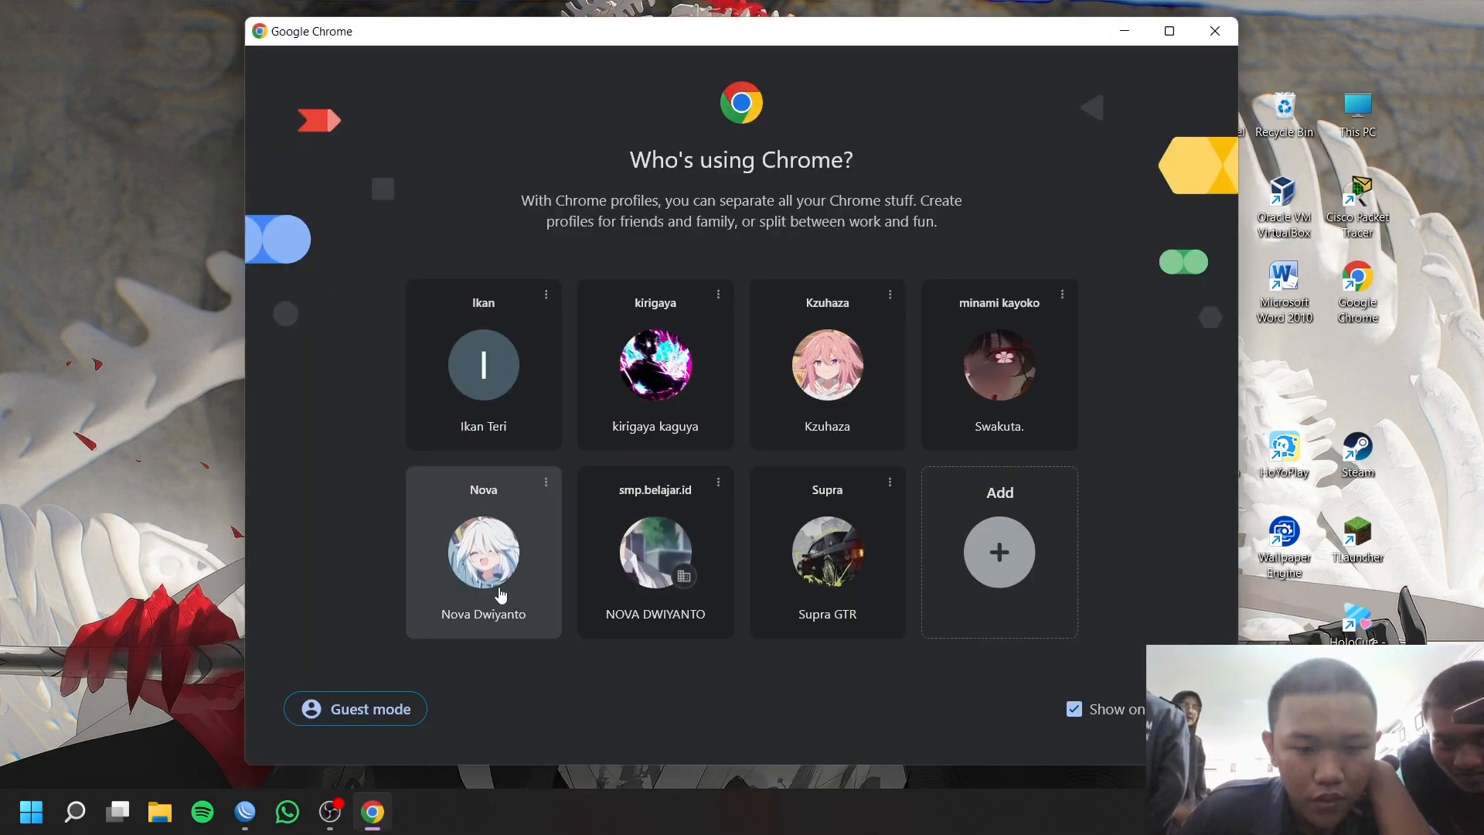
# Choose a Chrome profile and browse to 8.8.8.8 to reach the hotspot login page.
pyautogui.click(499, 593)
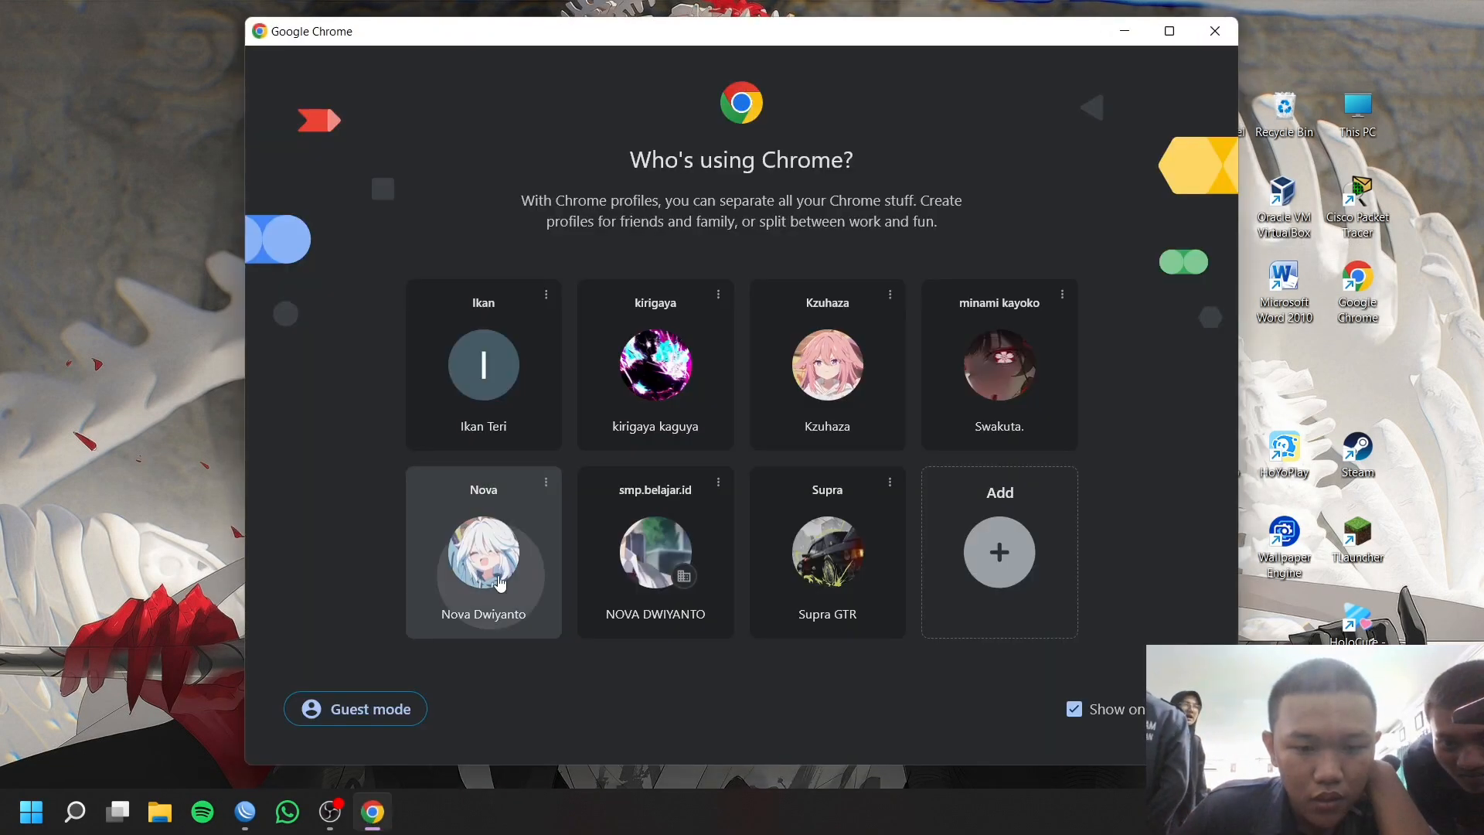
pyautogui.click(418, 70)
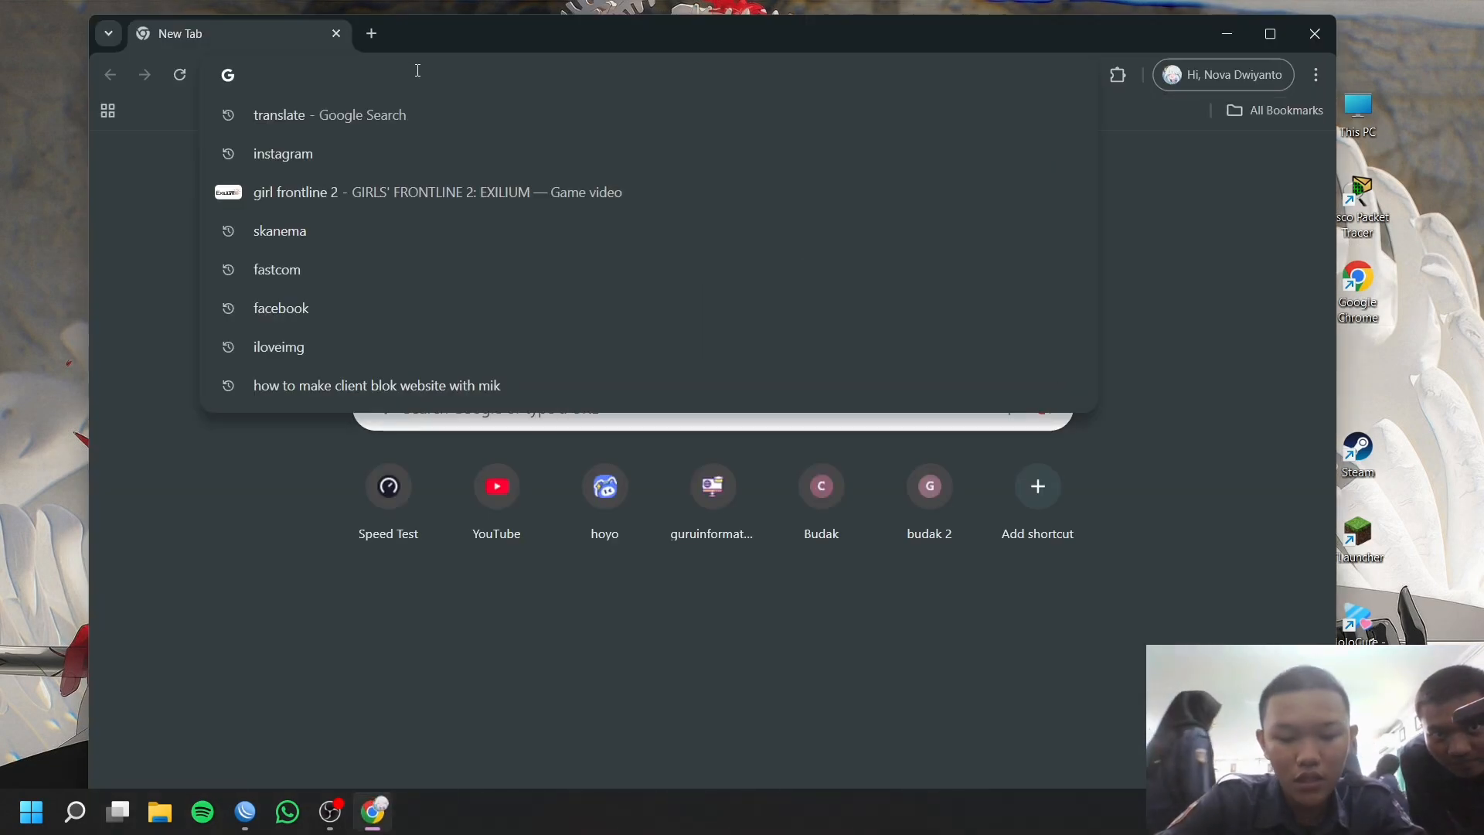
pyautogui.write('8.8.8.8')
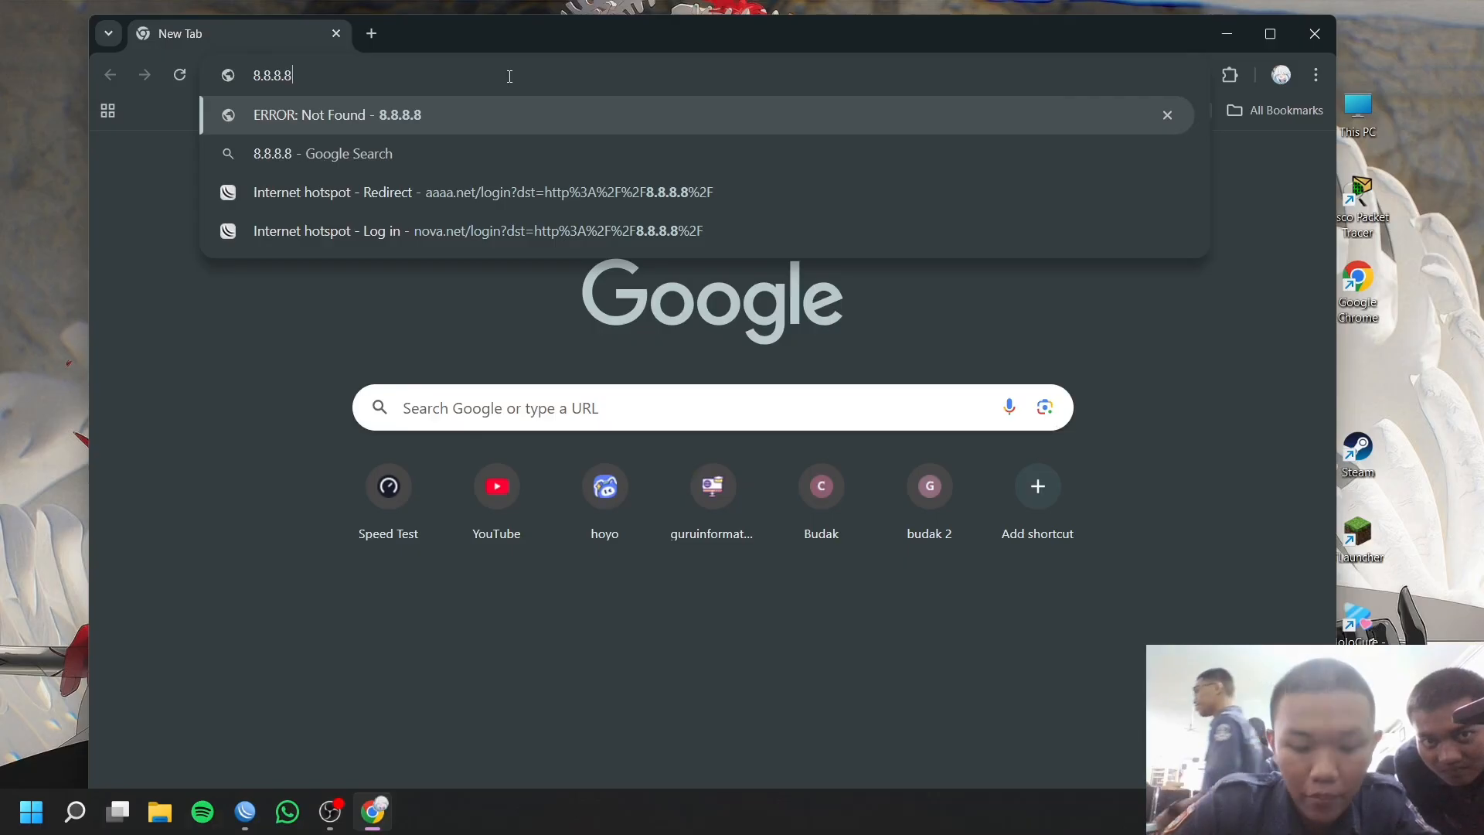
pyautogui.press('Return')
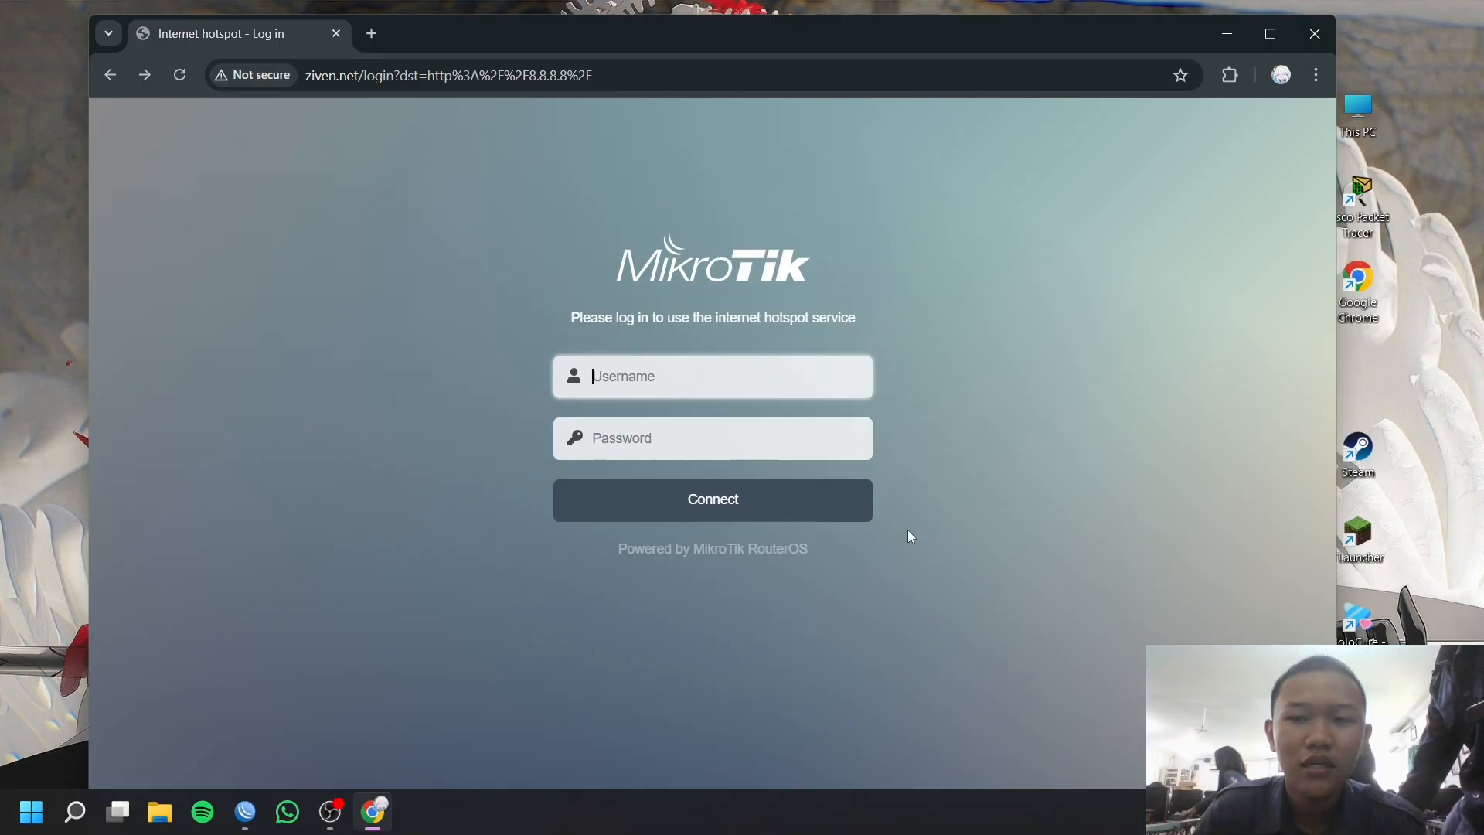
pyautogui.click(330, 811)
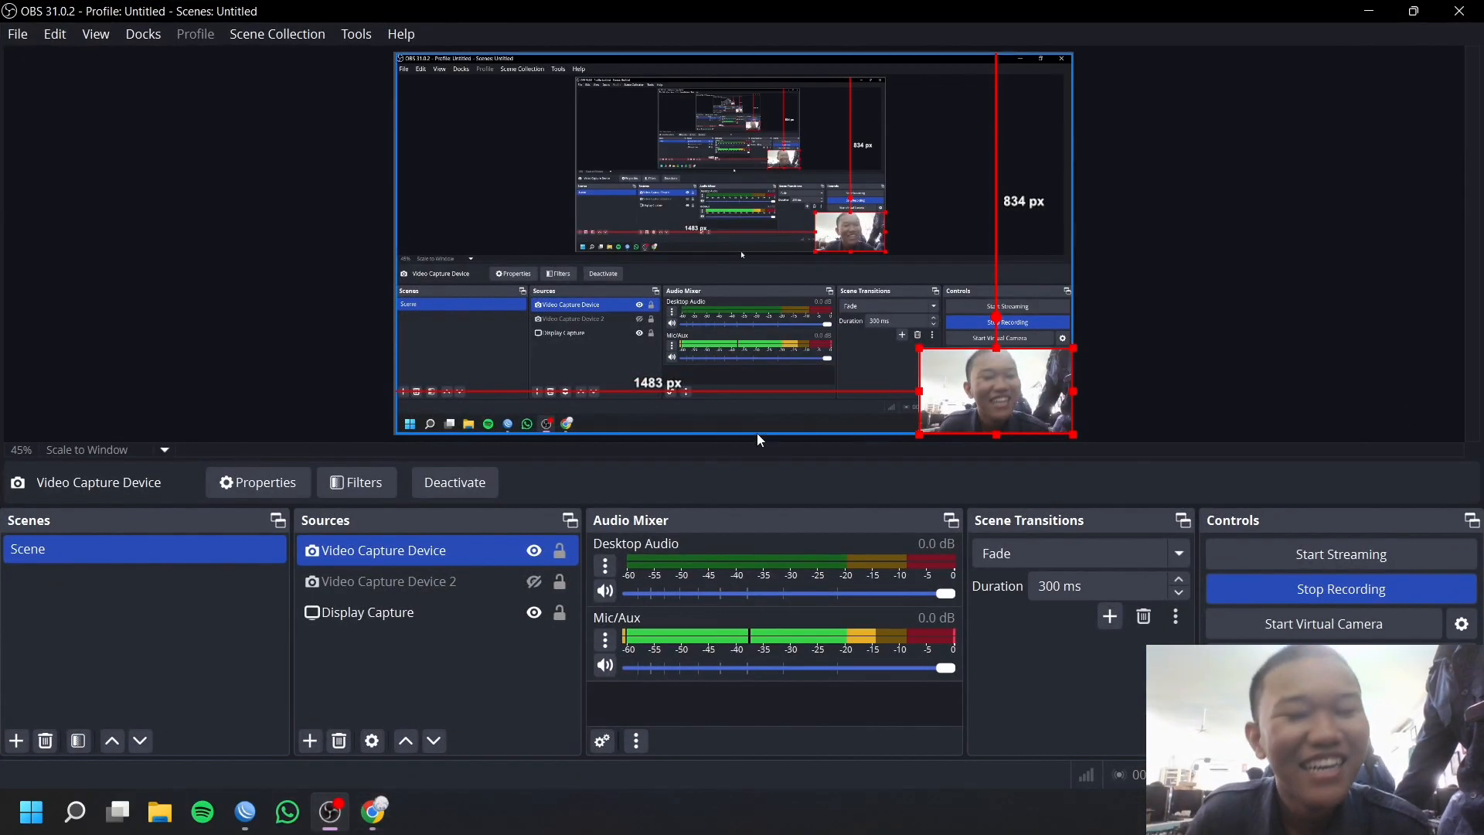
pyautogui.moveTo(918, 350); pyautogui.dragTo(393, 51)
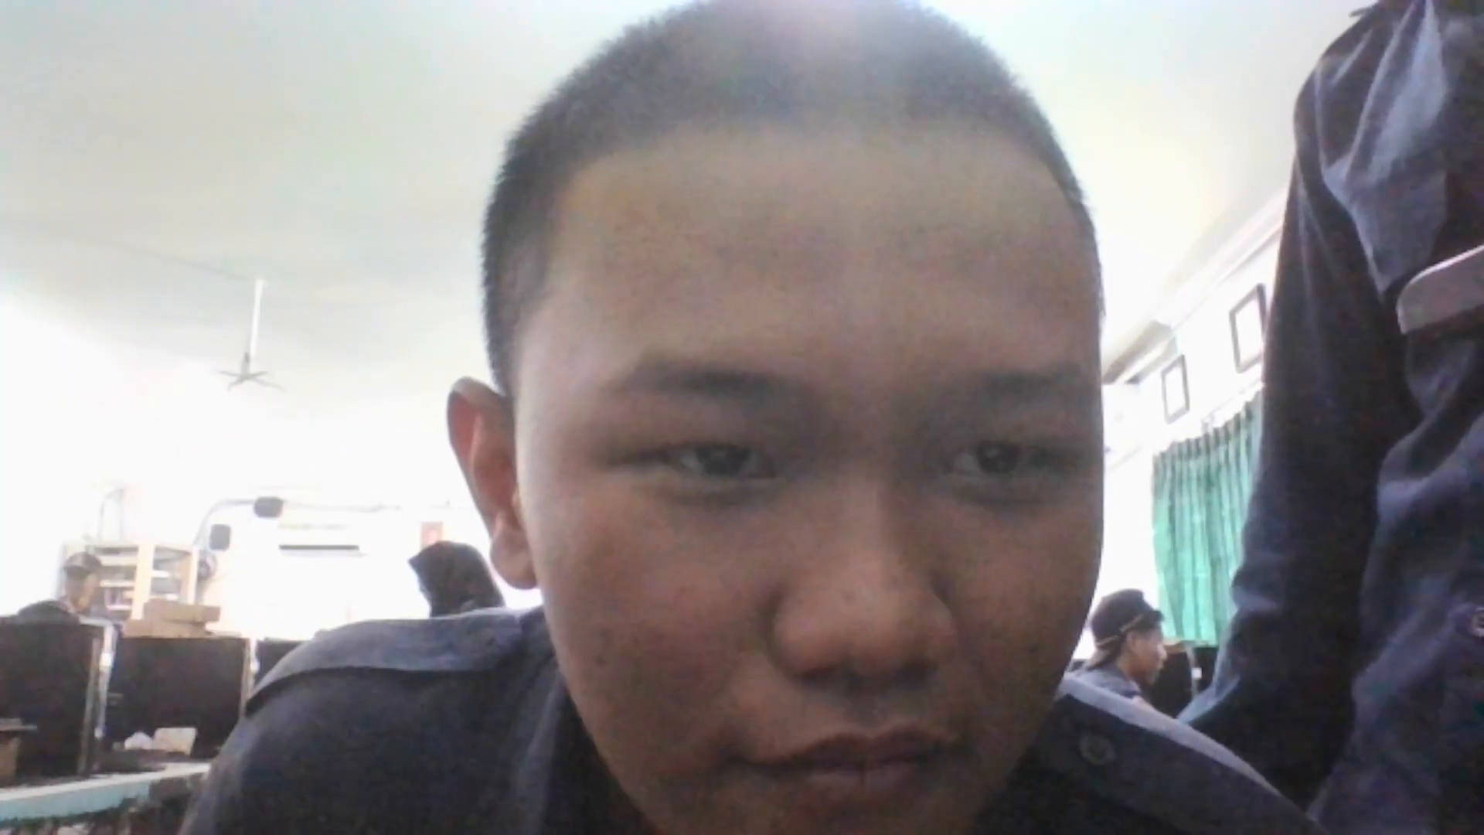